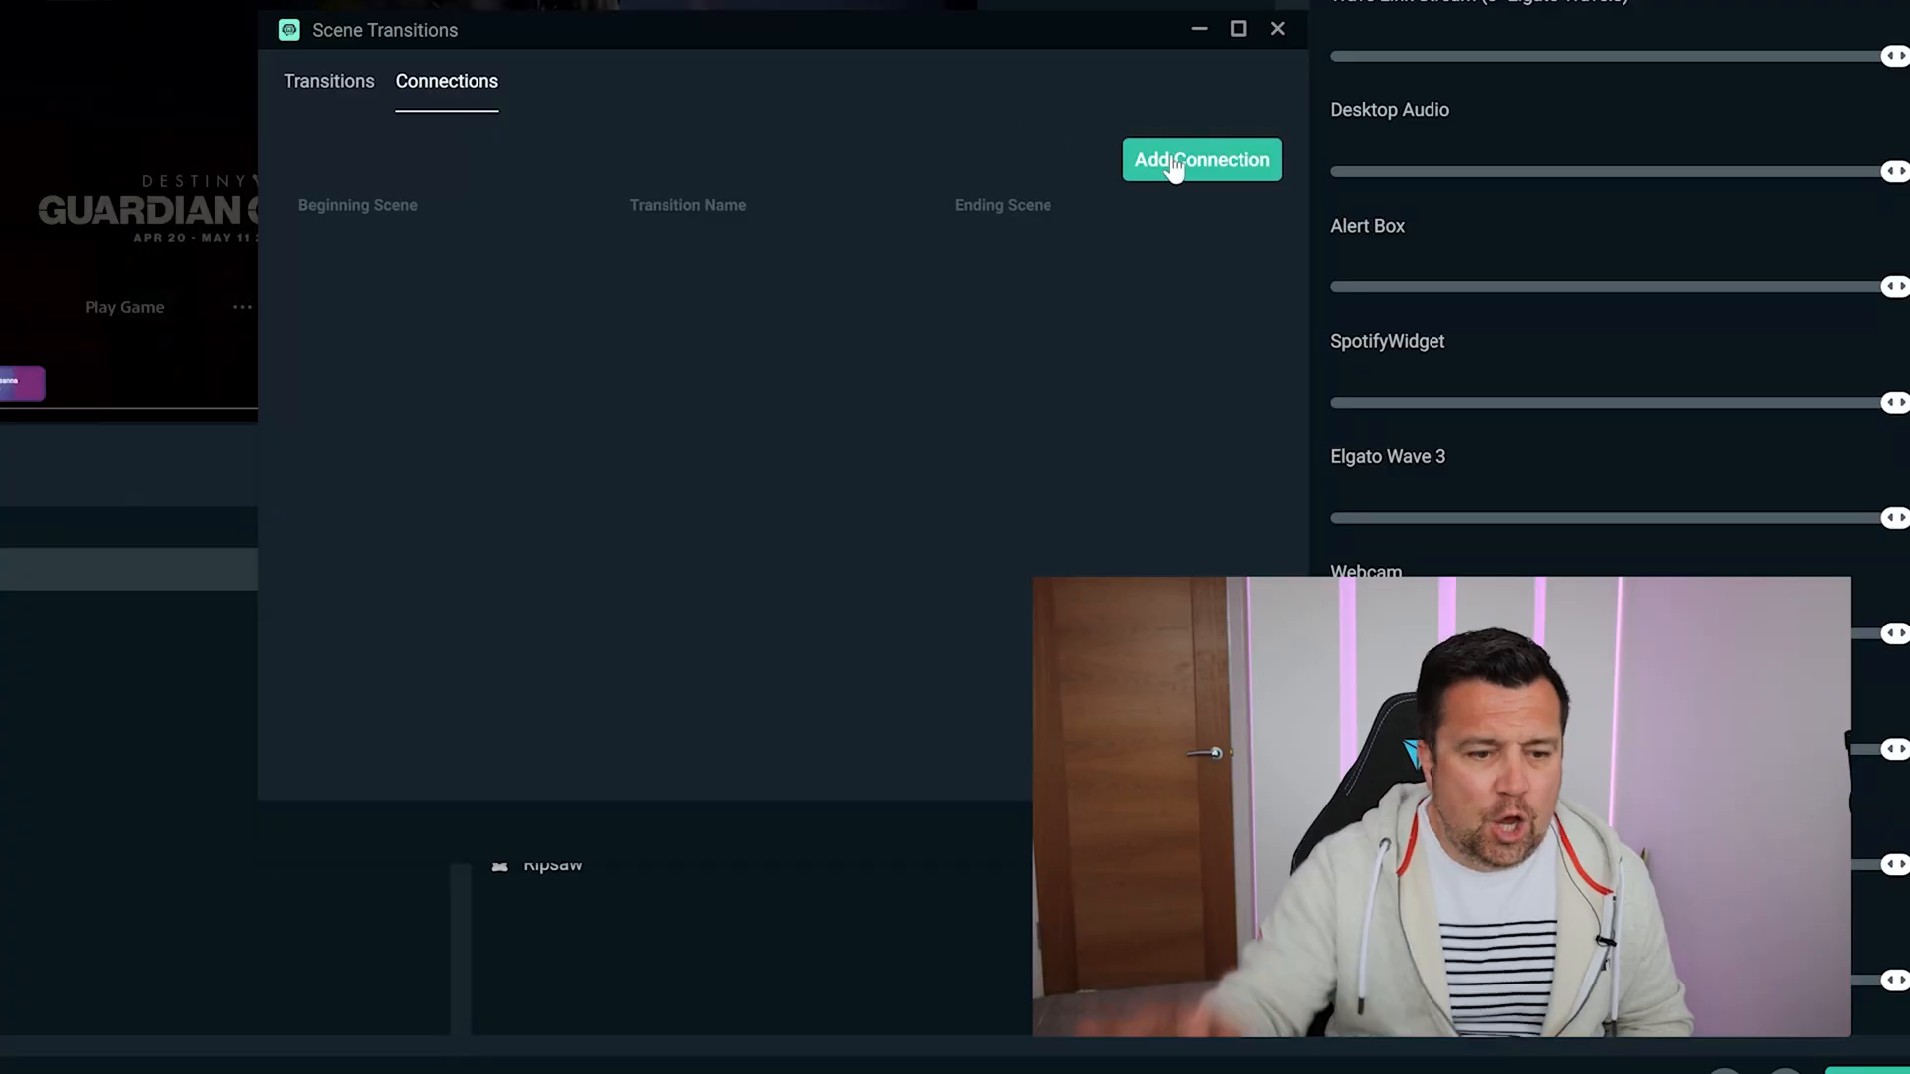
Step: Add a scene connection from Gameplay Bottom Head to Gameplay Scene Middle Head using the WebcamMotion transition, and close the transition settings
{"action": "left_click", "coordinate": [1190, 169]}
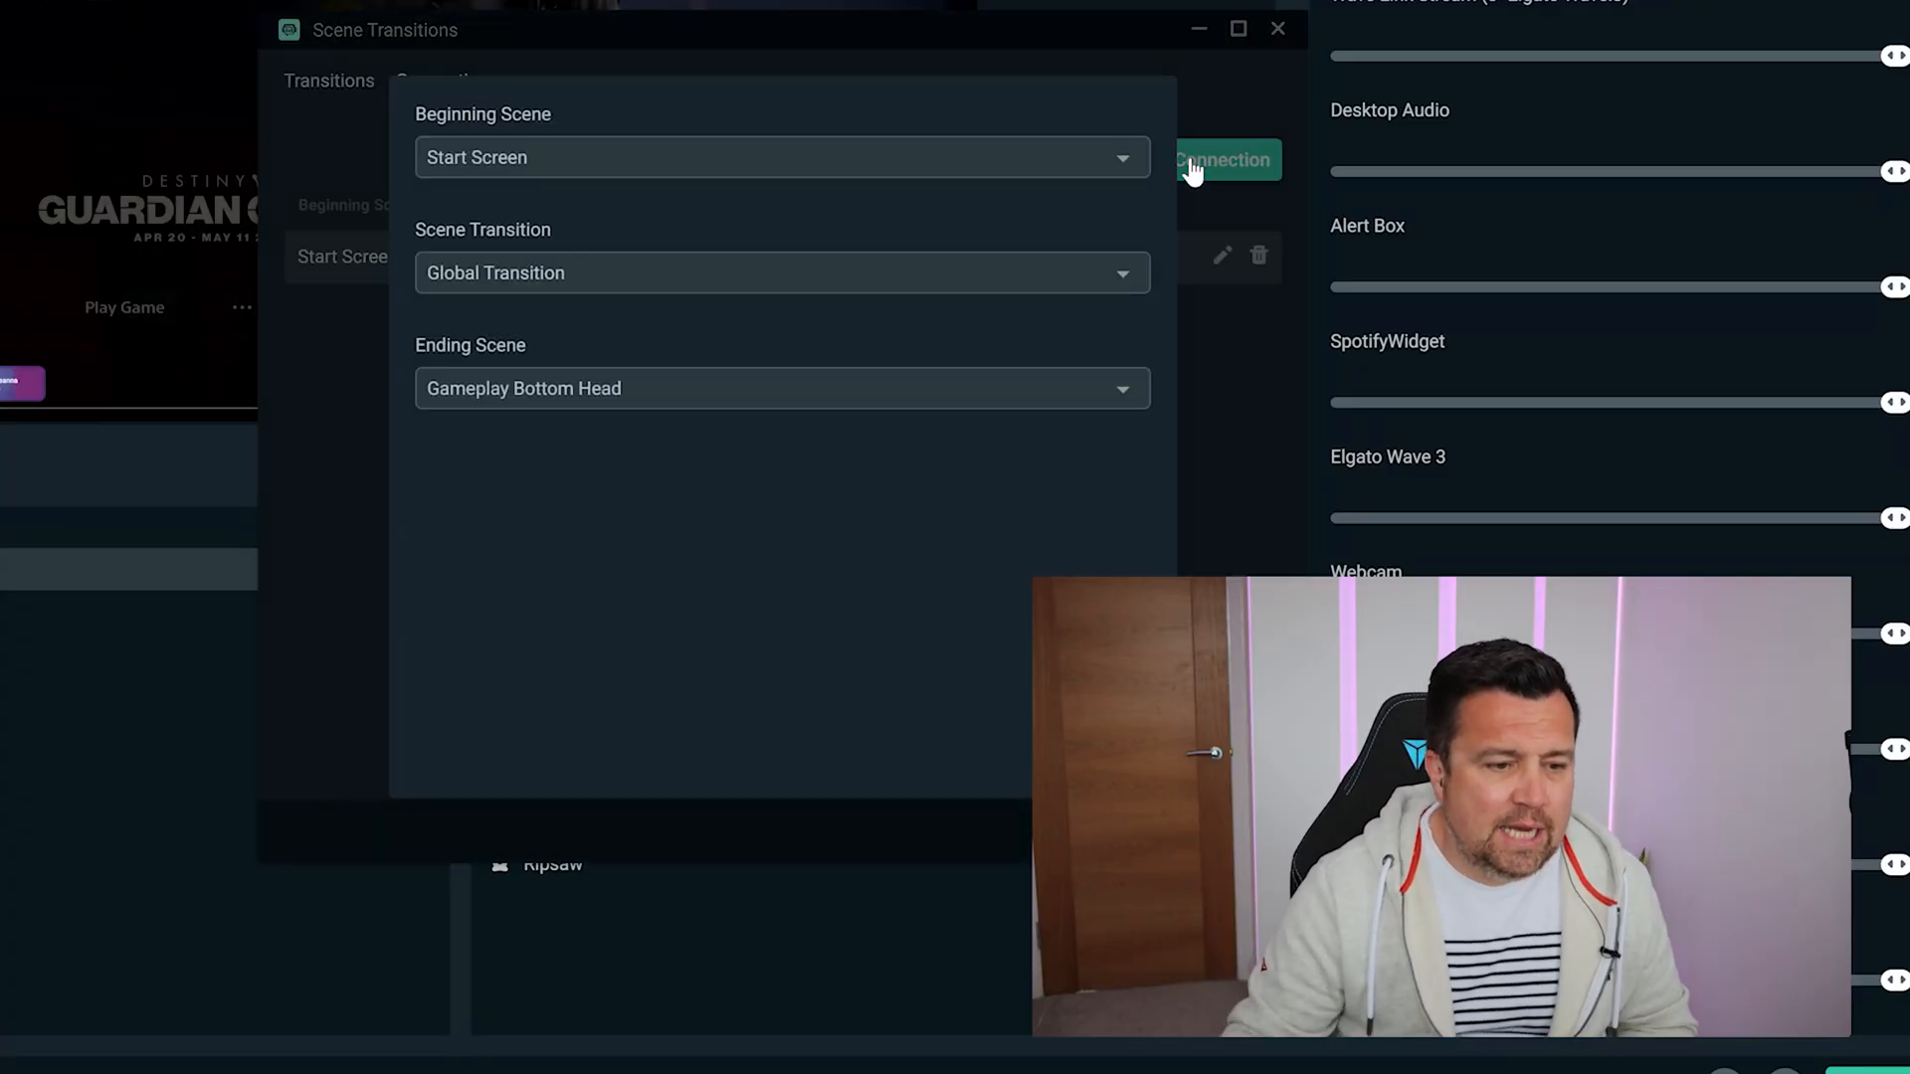
{"action": "left_click", "coordinate": [639, 168]}
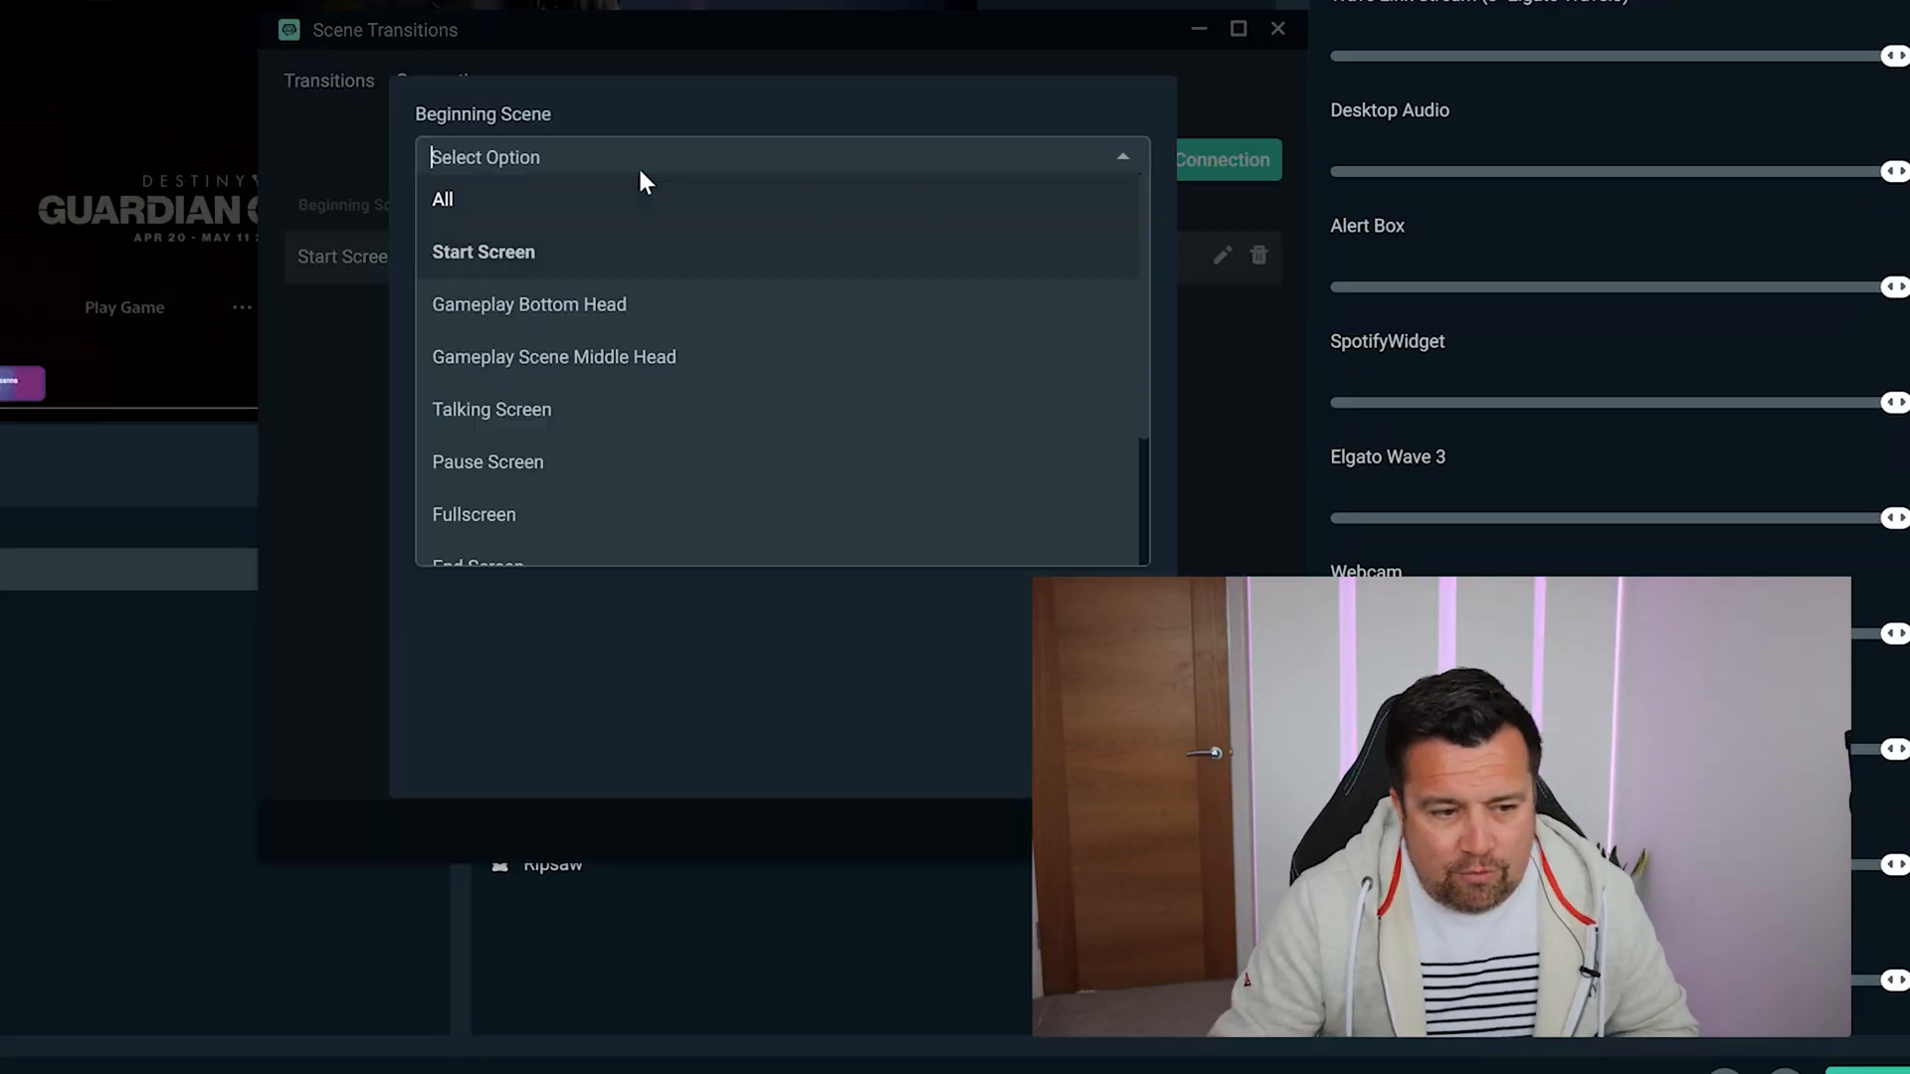
{"action": "left_click", "coordinate": [600, 305]}
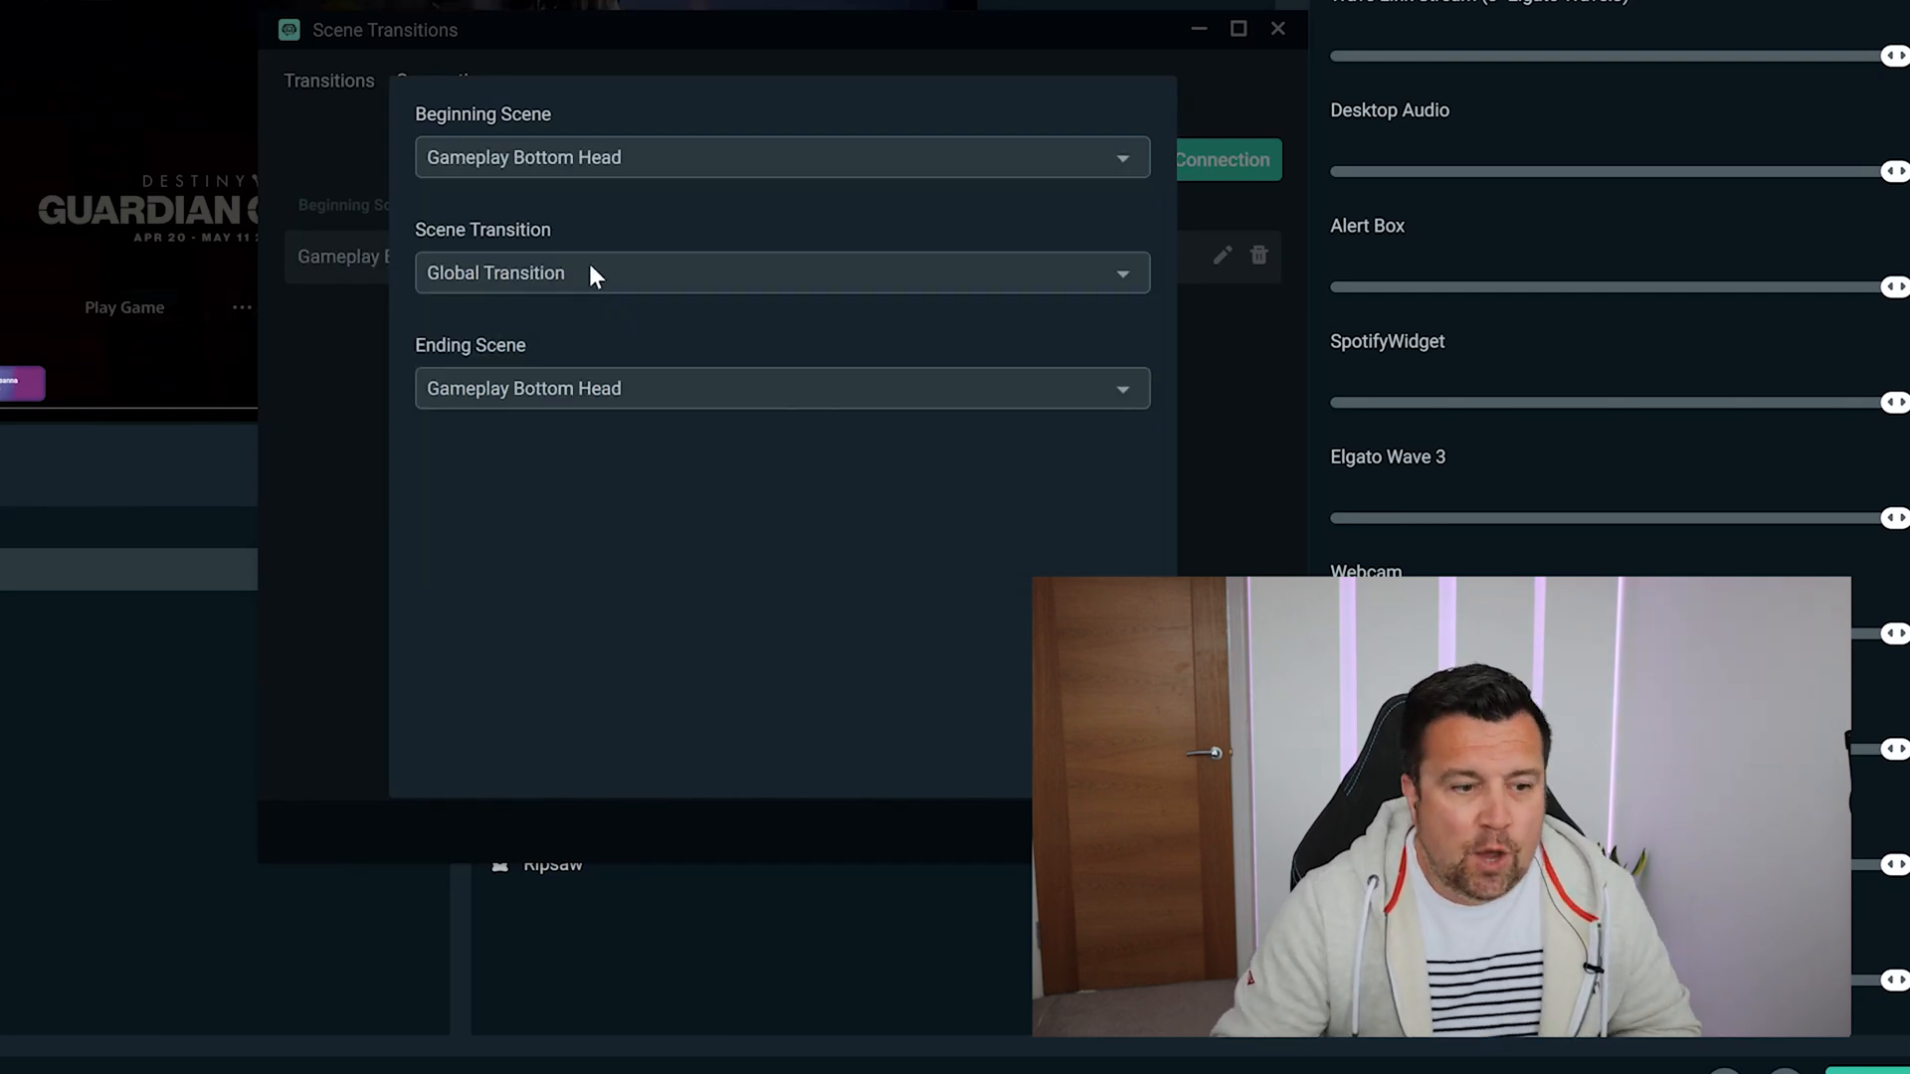
{"action": "left_click", "coordinate": [591, 269]}
{"action": "left_click", "coordinate": [558, 431]}
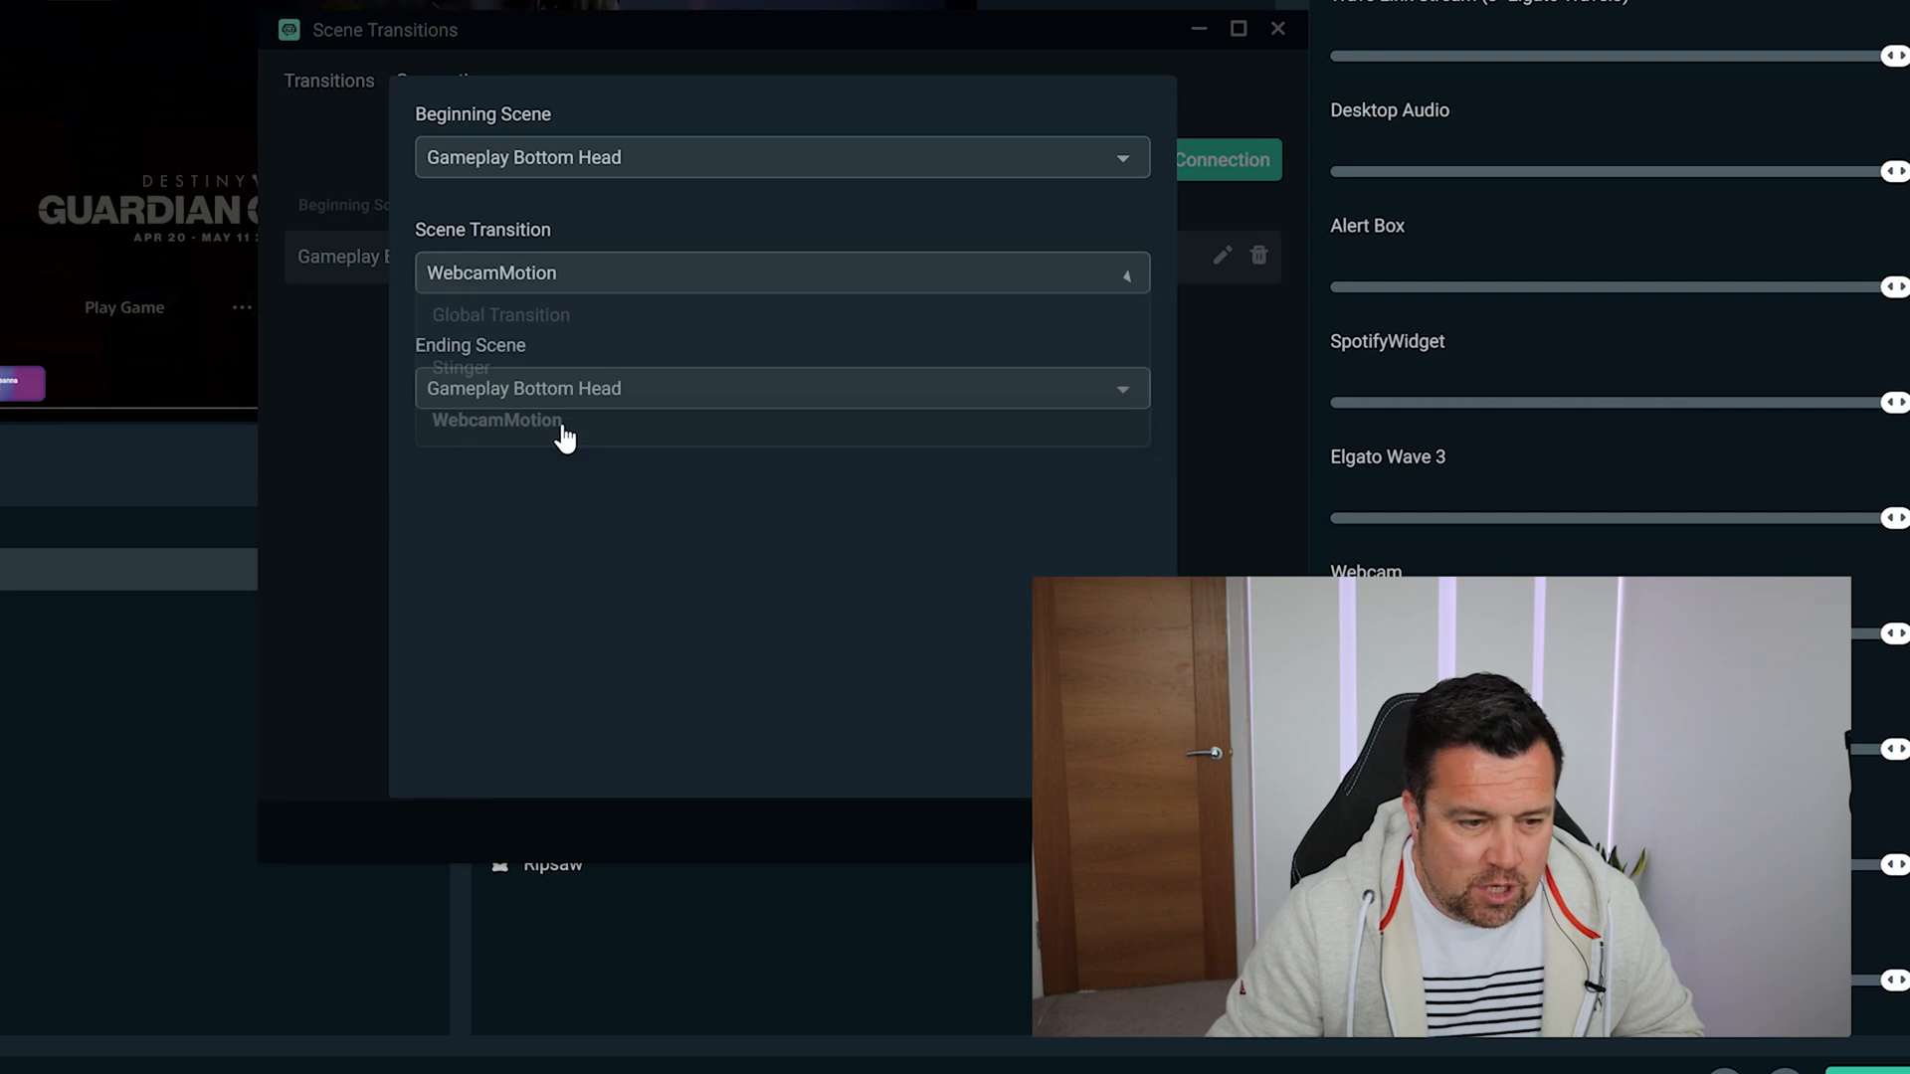
{"action": "left_click", "coordinate": [529, 390]}
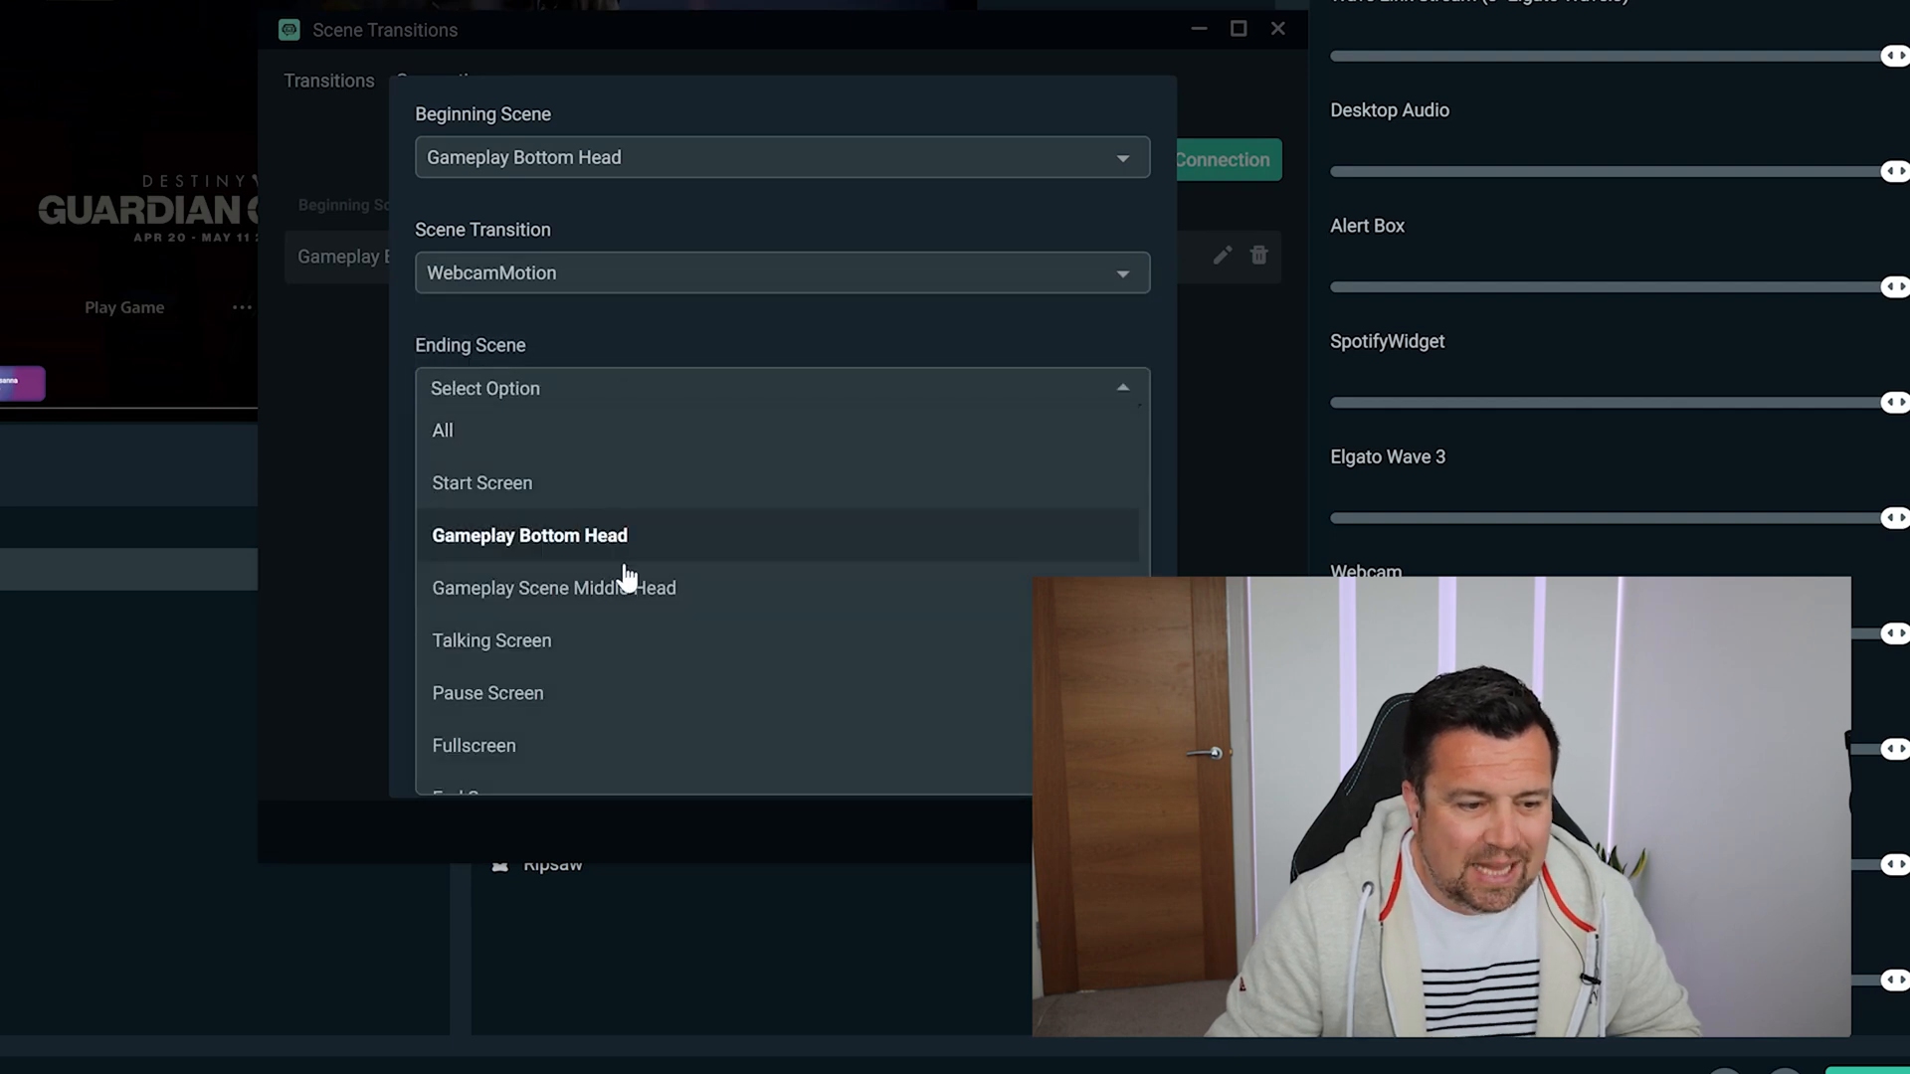
{"action": "left_click", "coordinate": [639, 591]}
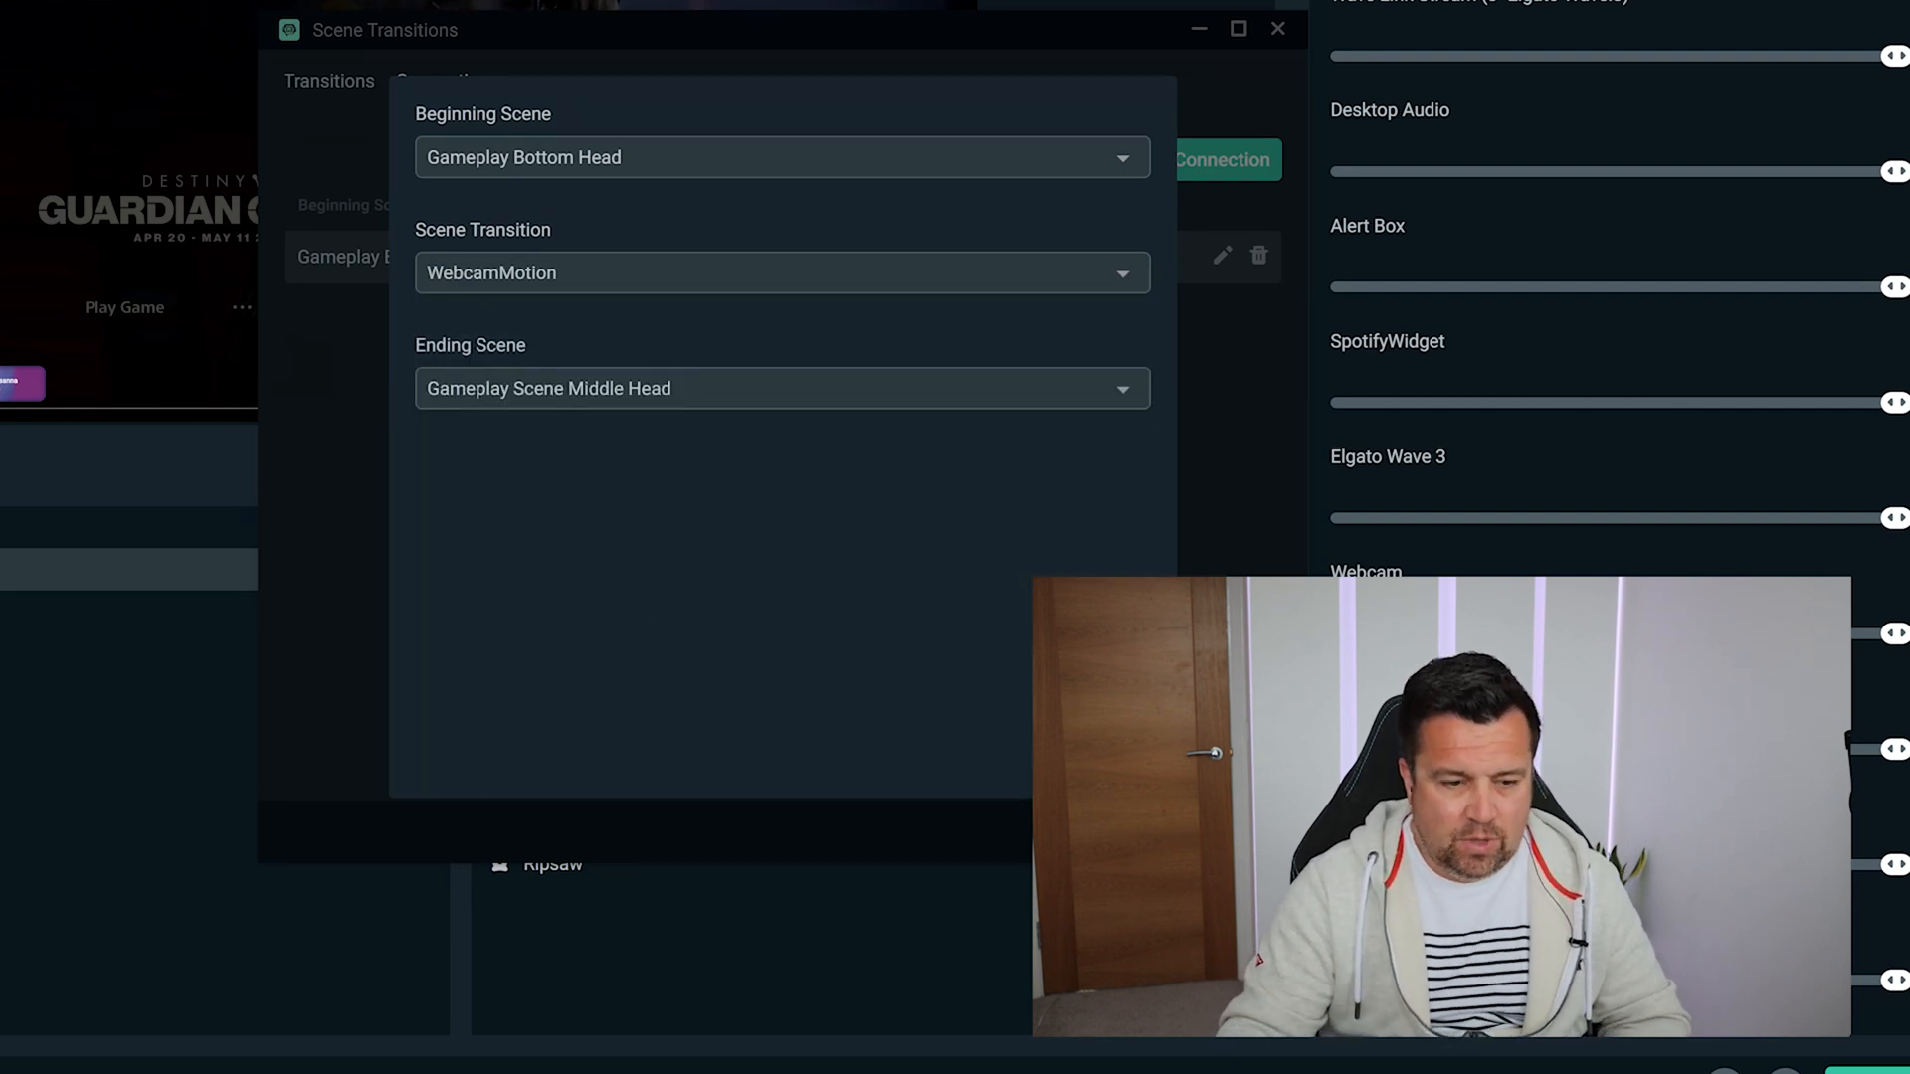
{"action": "left_click", "coordinate": [1118, 758]}
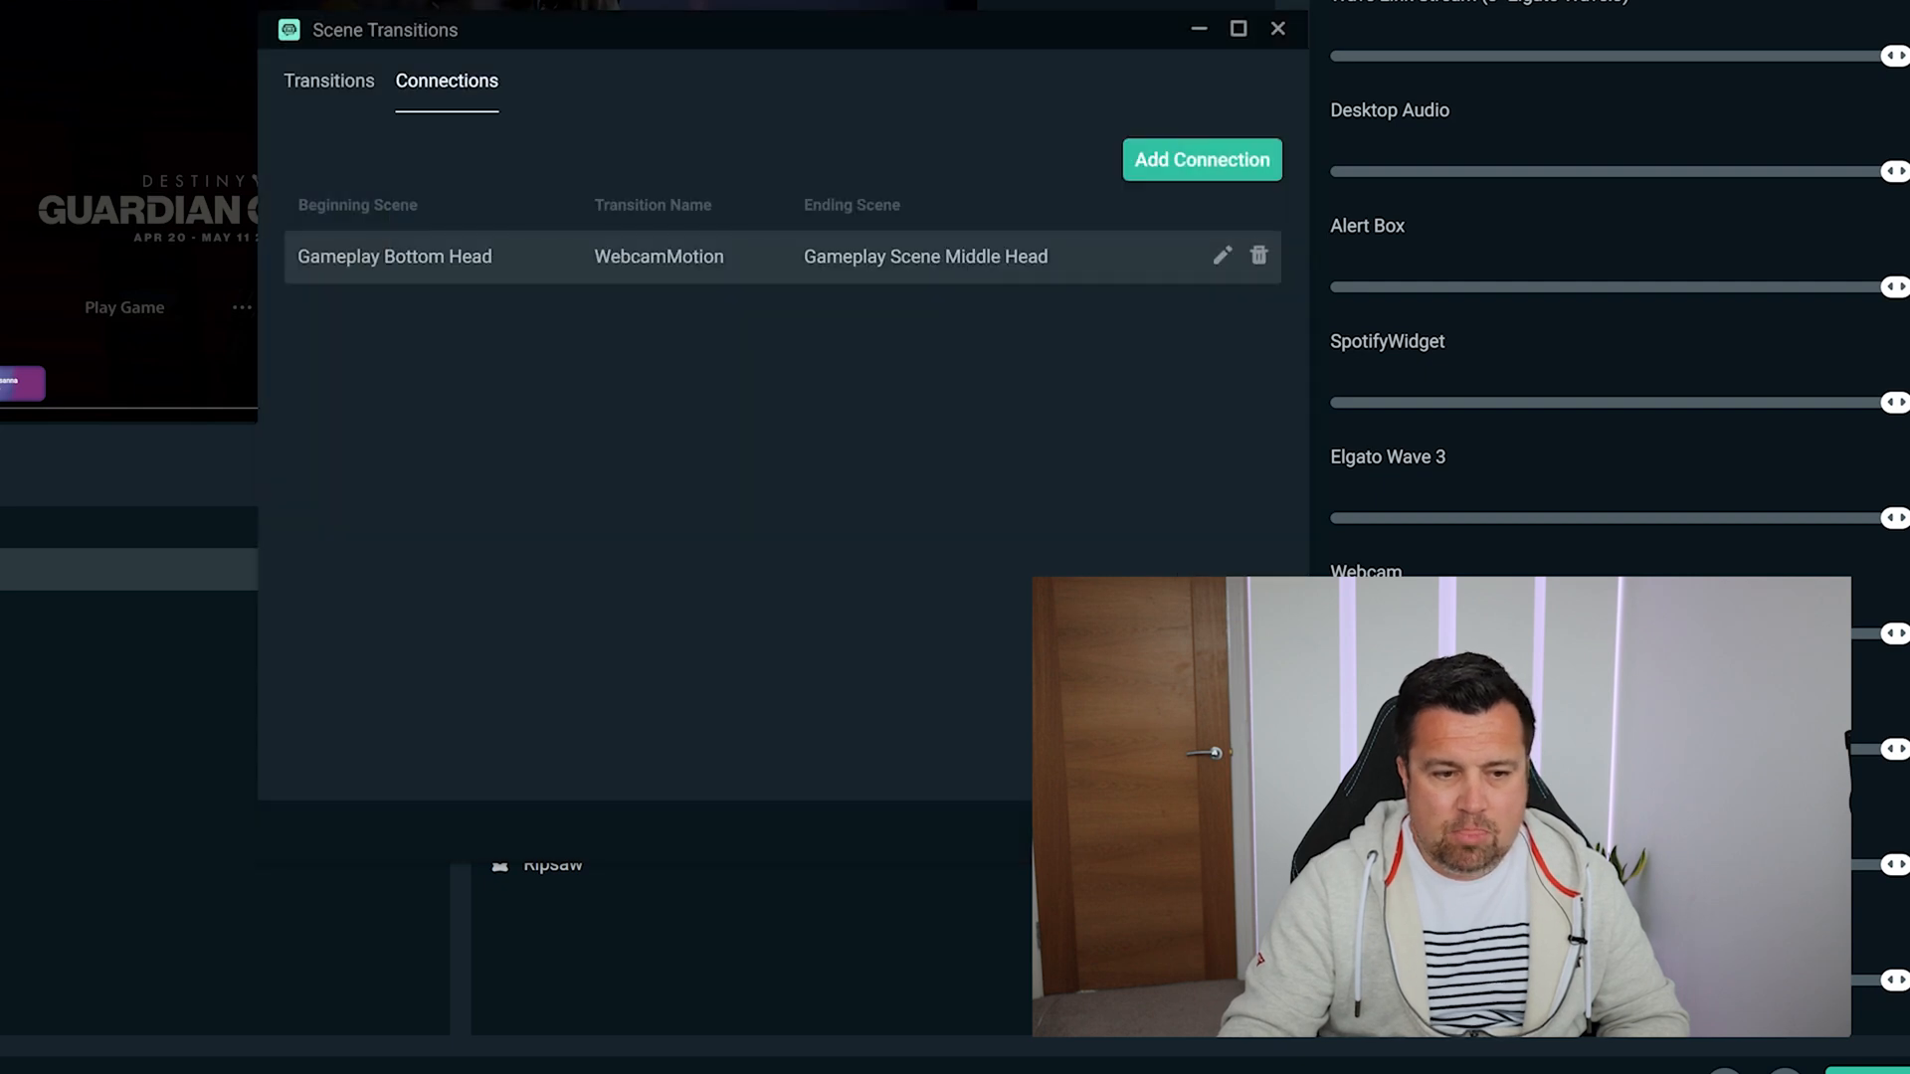
{"action": "left_click", "coordinate": [1251, 769]}
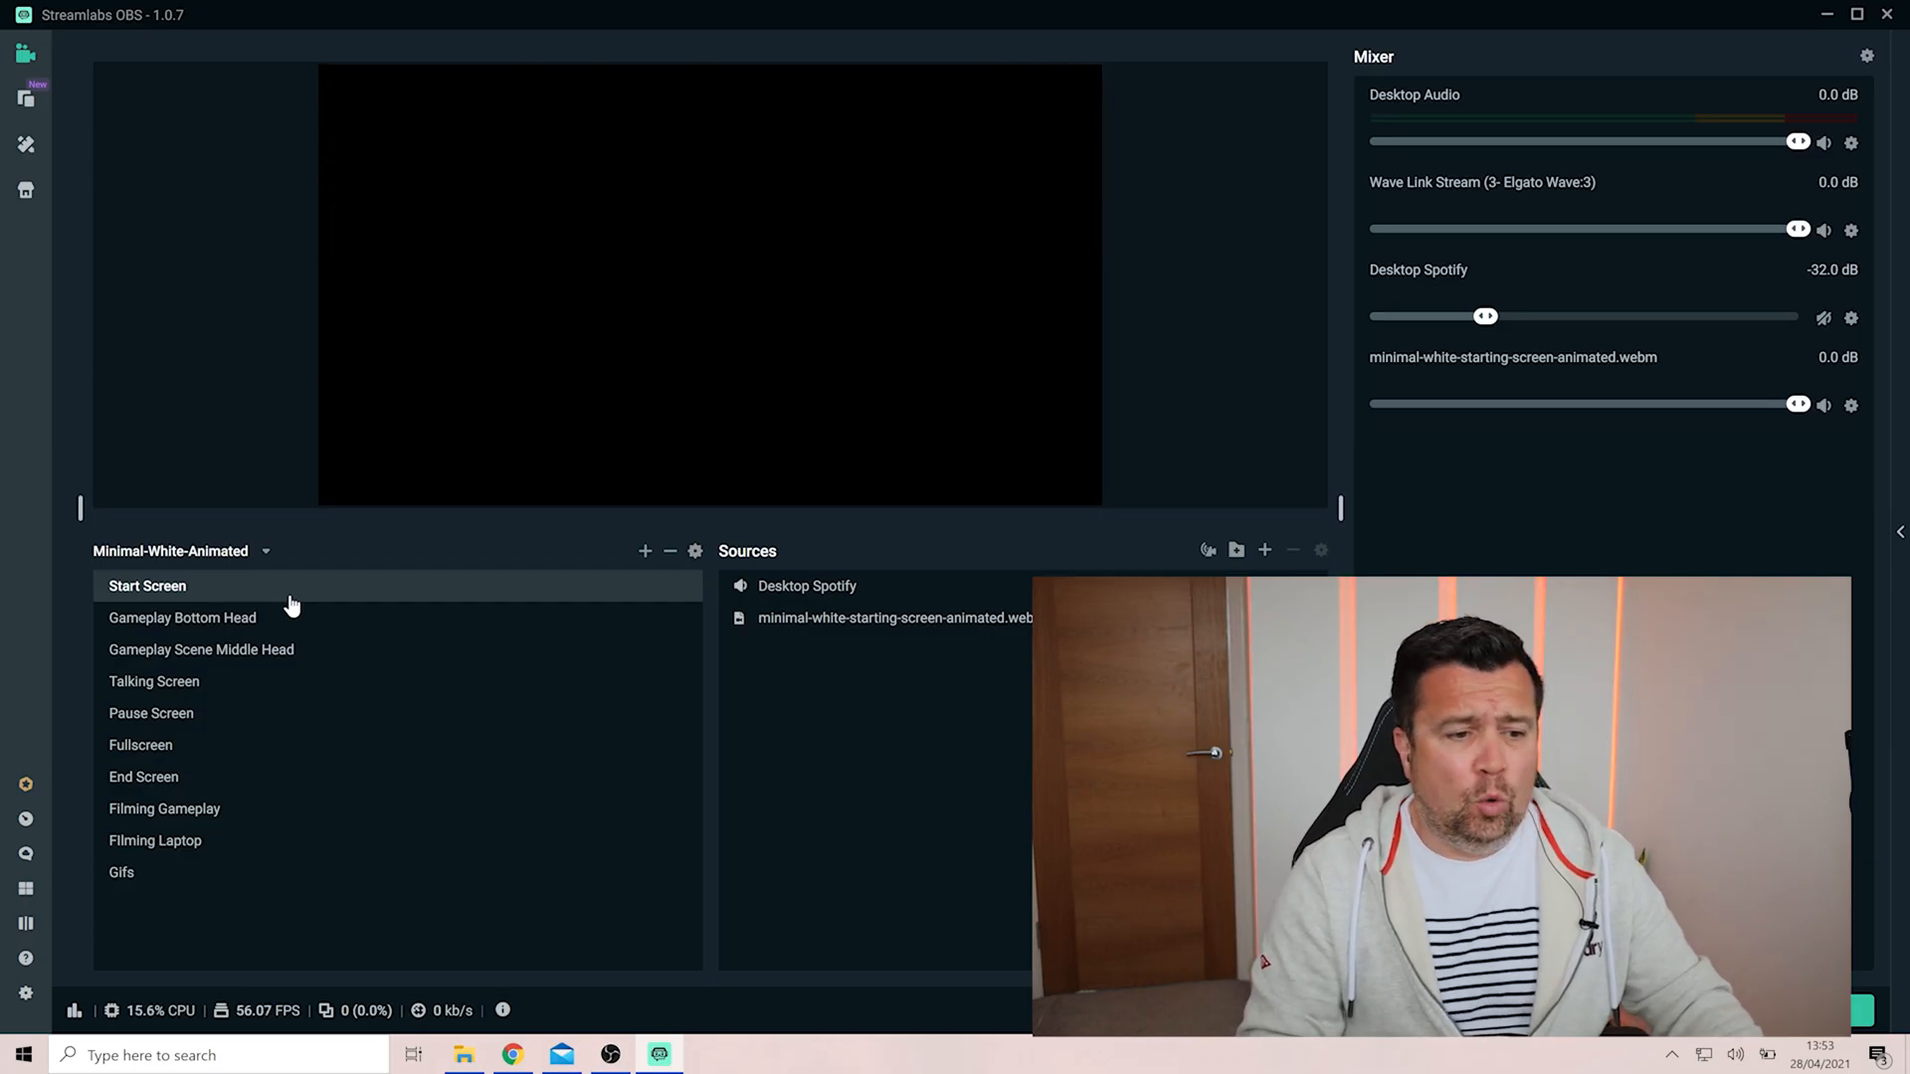
Step: Preview the scene changes from Start Screen to Gameplay Bottom Head, on to Gameplay Scene Middle Head, and back to Gameplay Bottom Head
{"action": "left_click", "coordinate": [291, 603]}
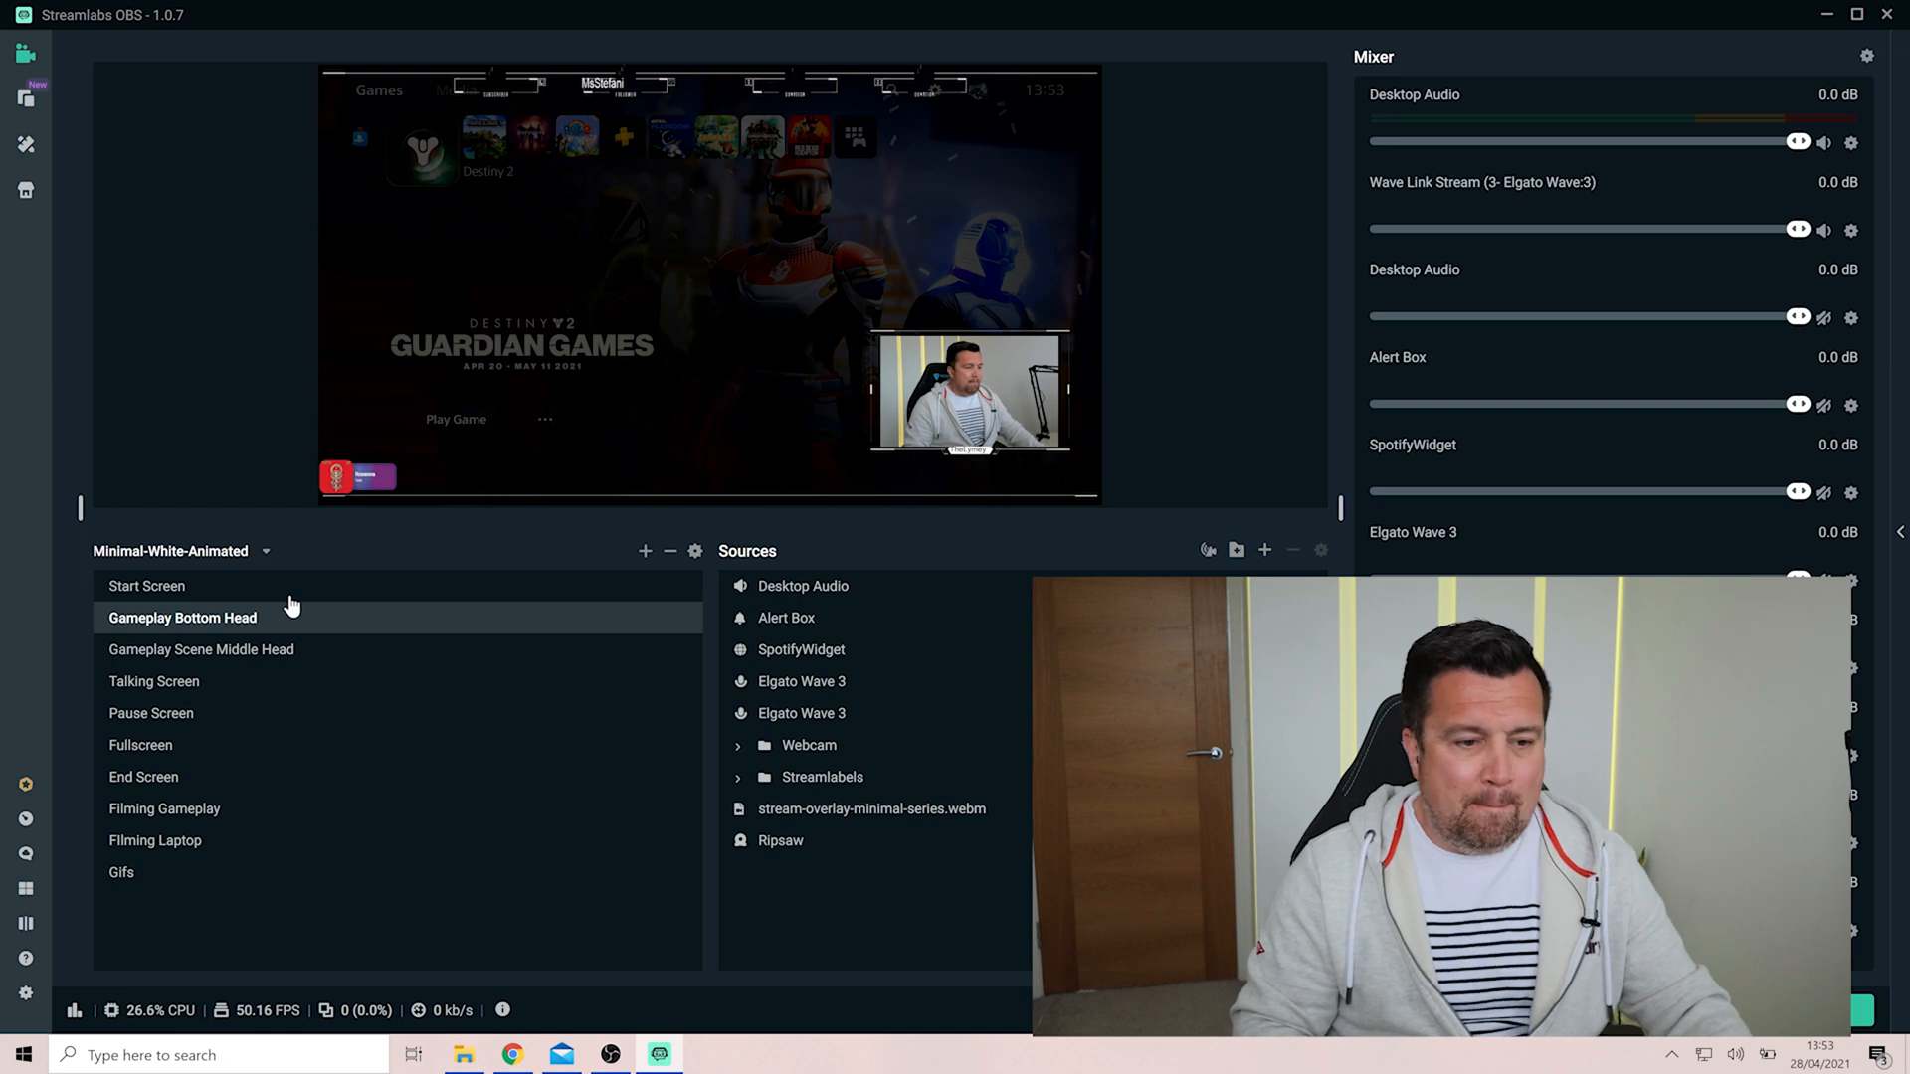
{"action": "key", "text": "Down"}
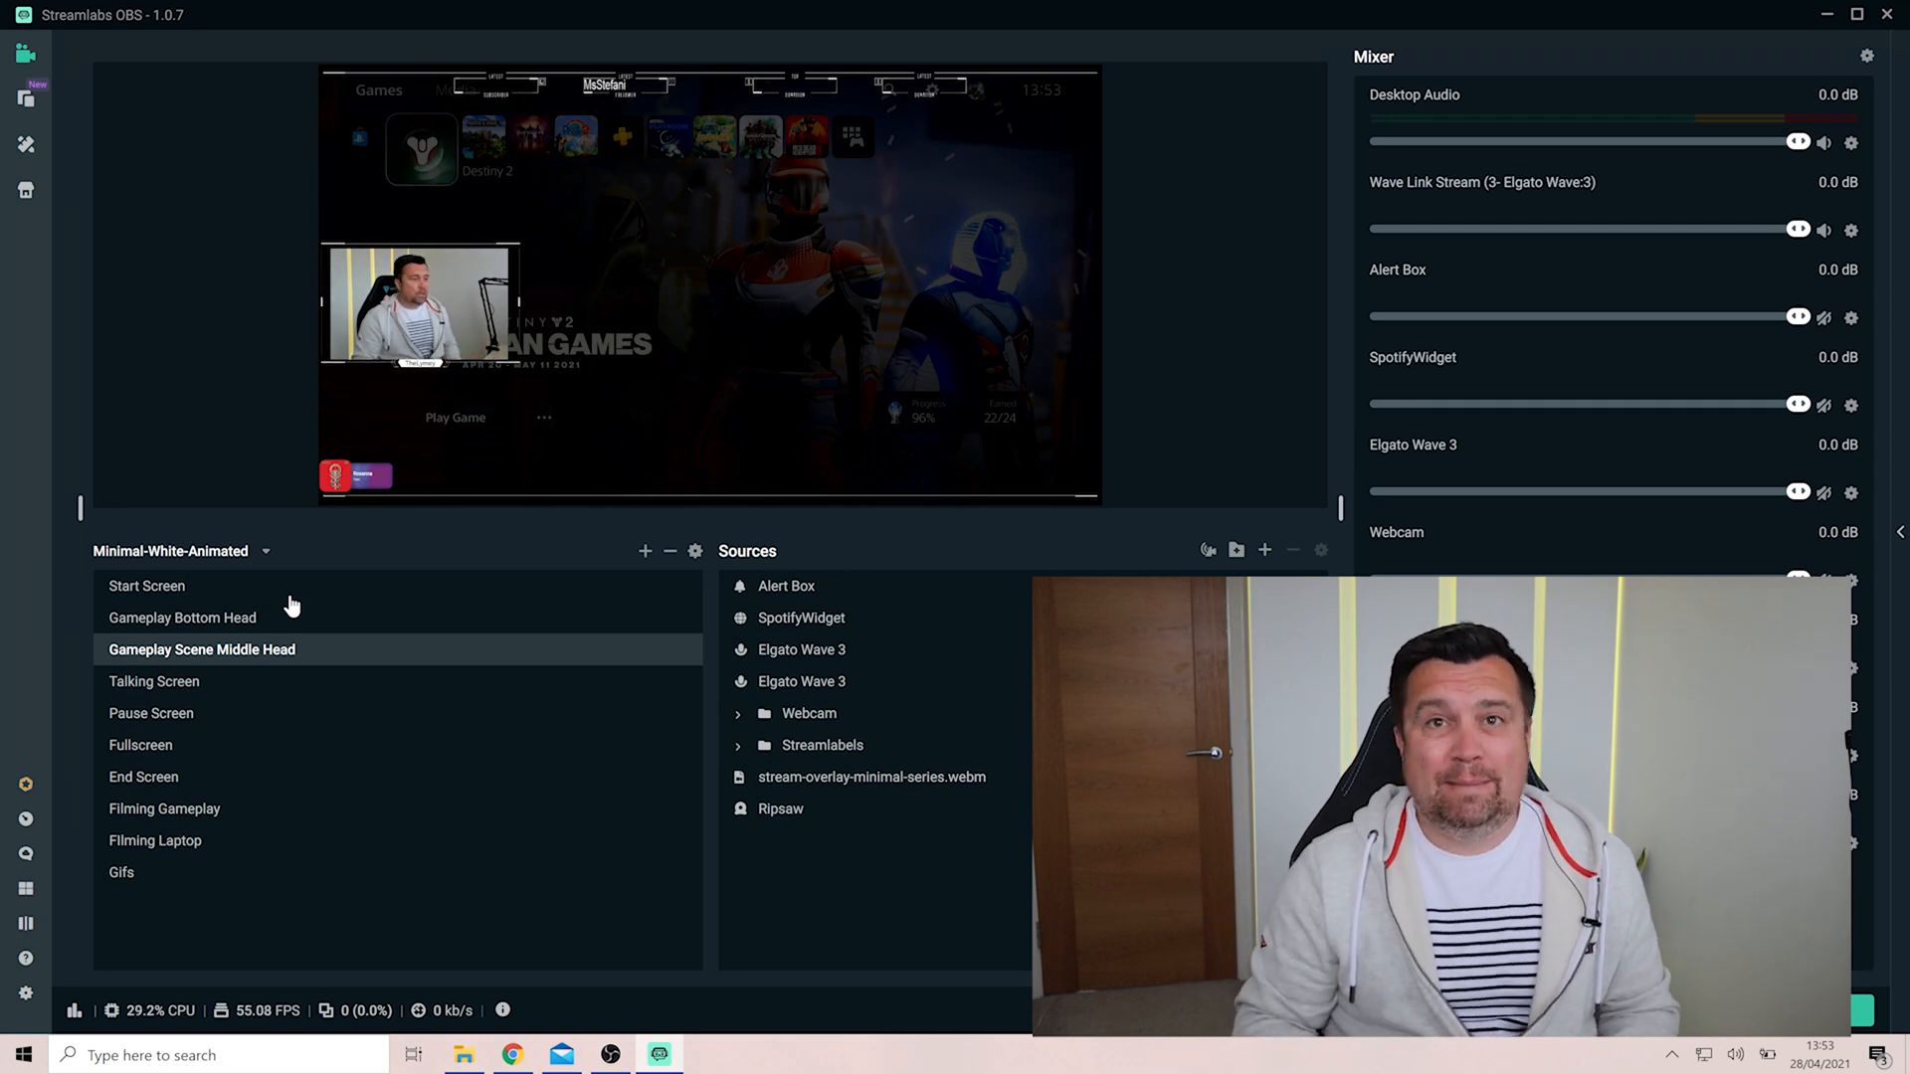
{"action": "left_click", "coordinate": [292, 609]}
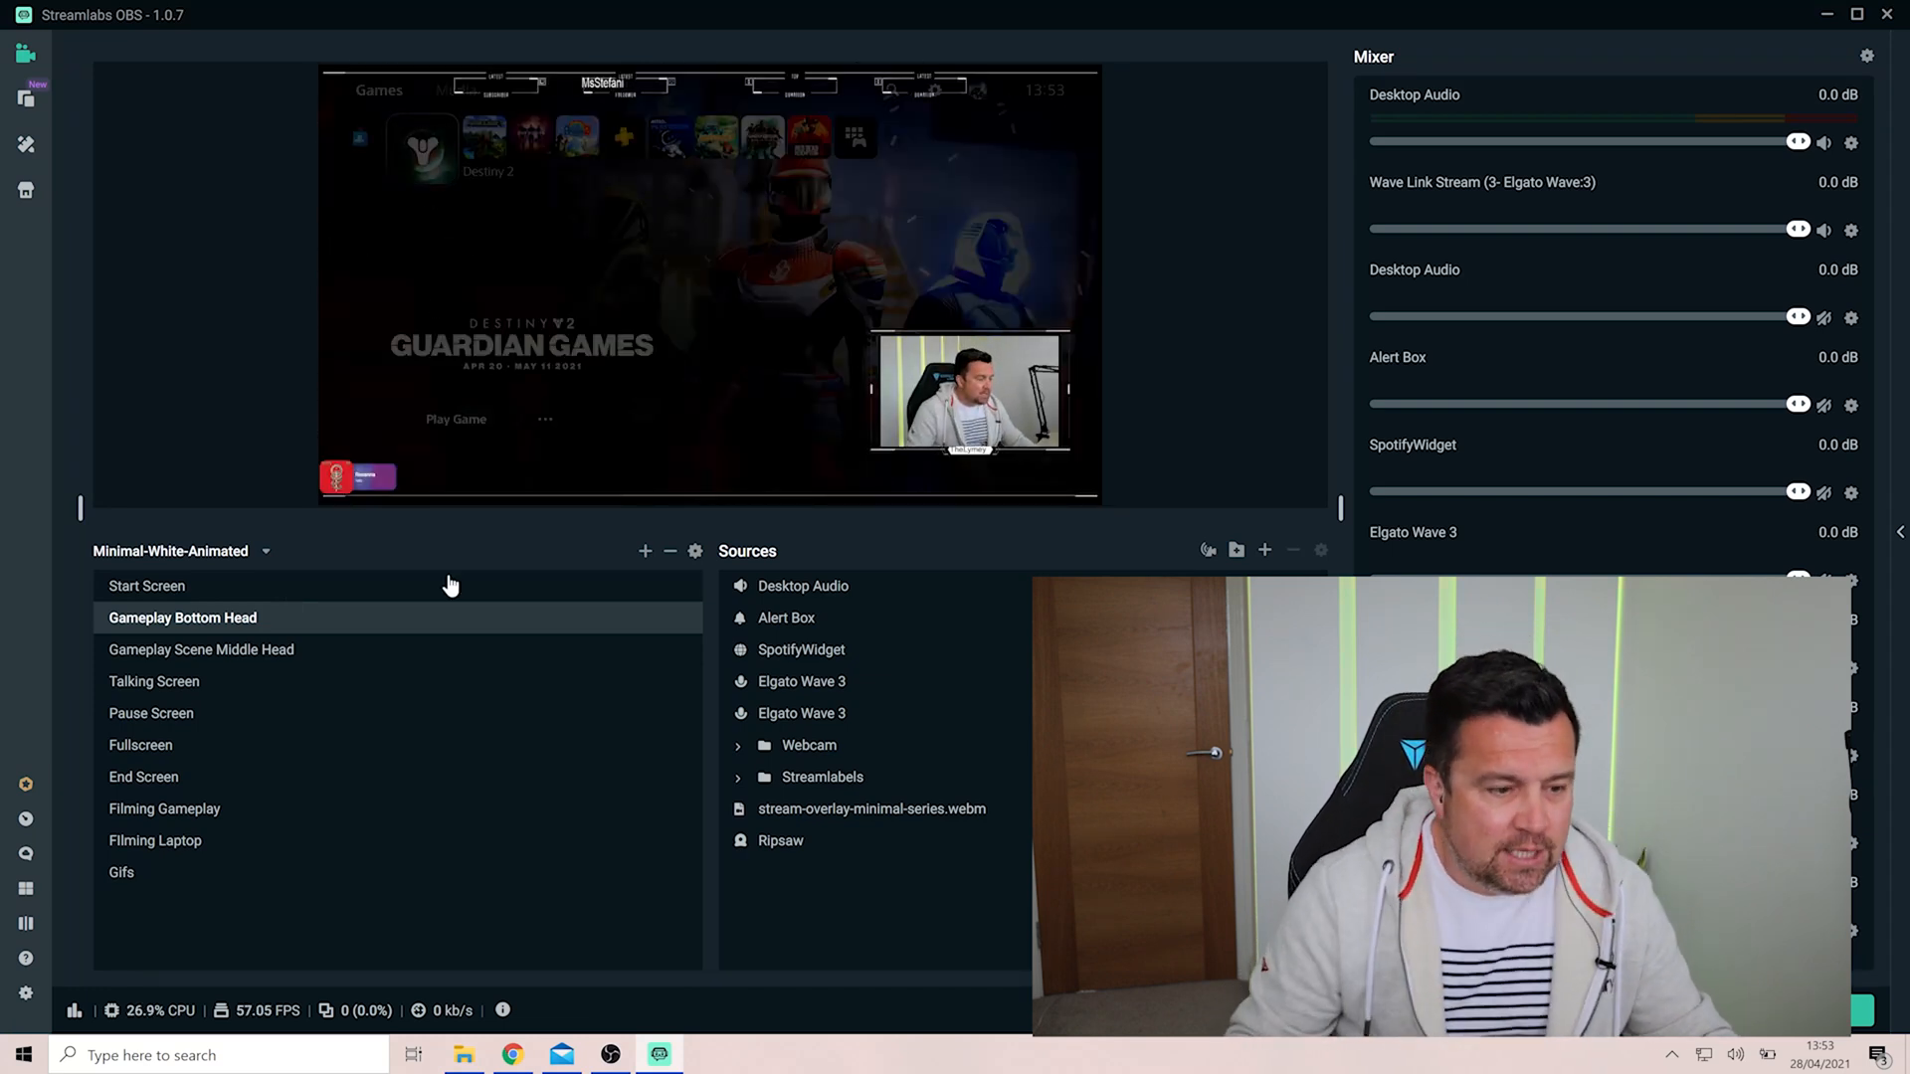
Step: Add a reverse connection from Gameplay Scene Middle Head to Gameplay Bottom Head with the WebcamMotion transition, and close the transition settings
{"action": "left_click", "coordinate": [694, 550]}
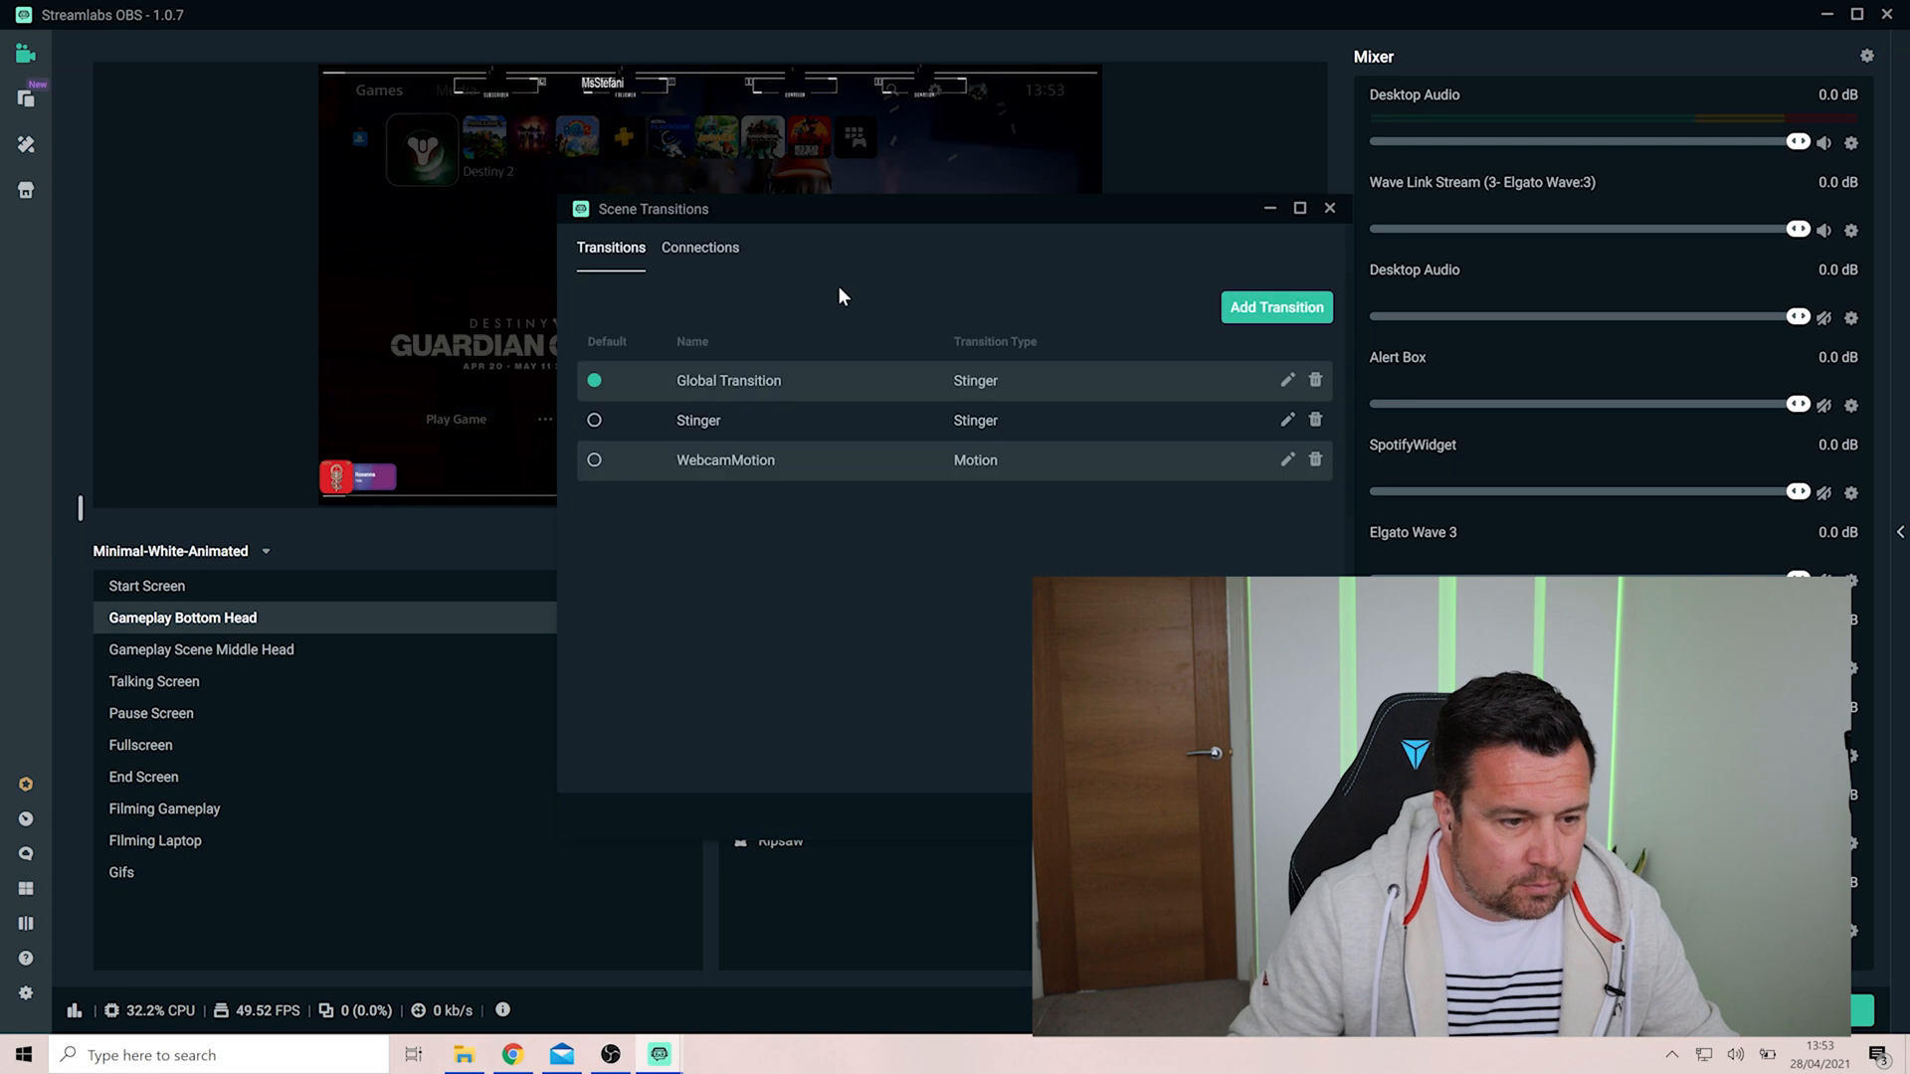
{"action": "left_click", "coordinate": [722, 255]}
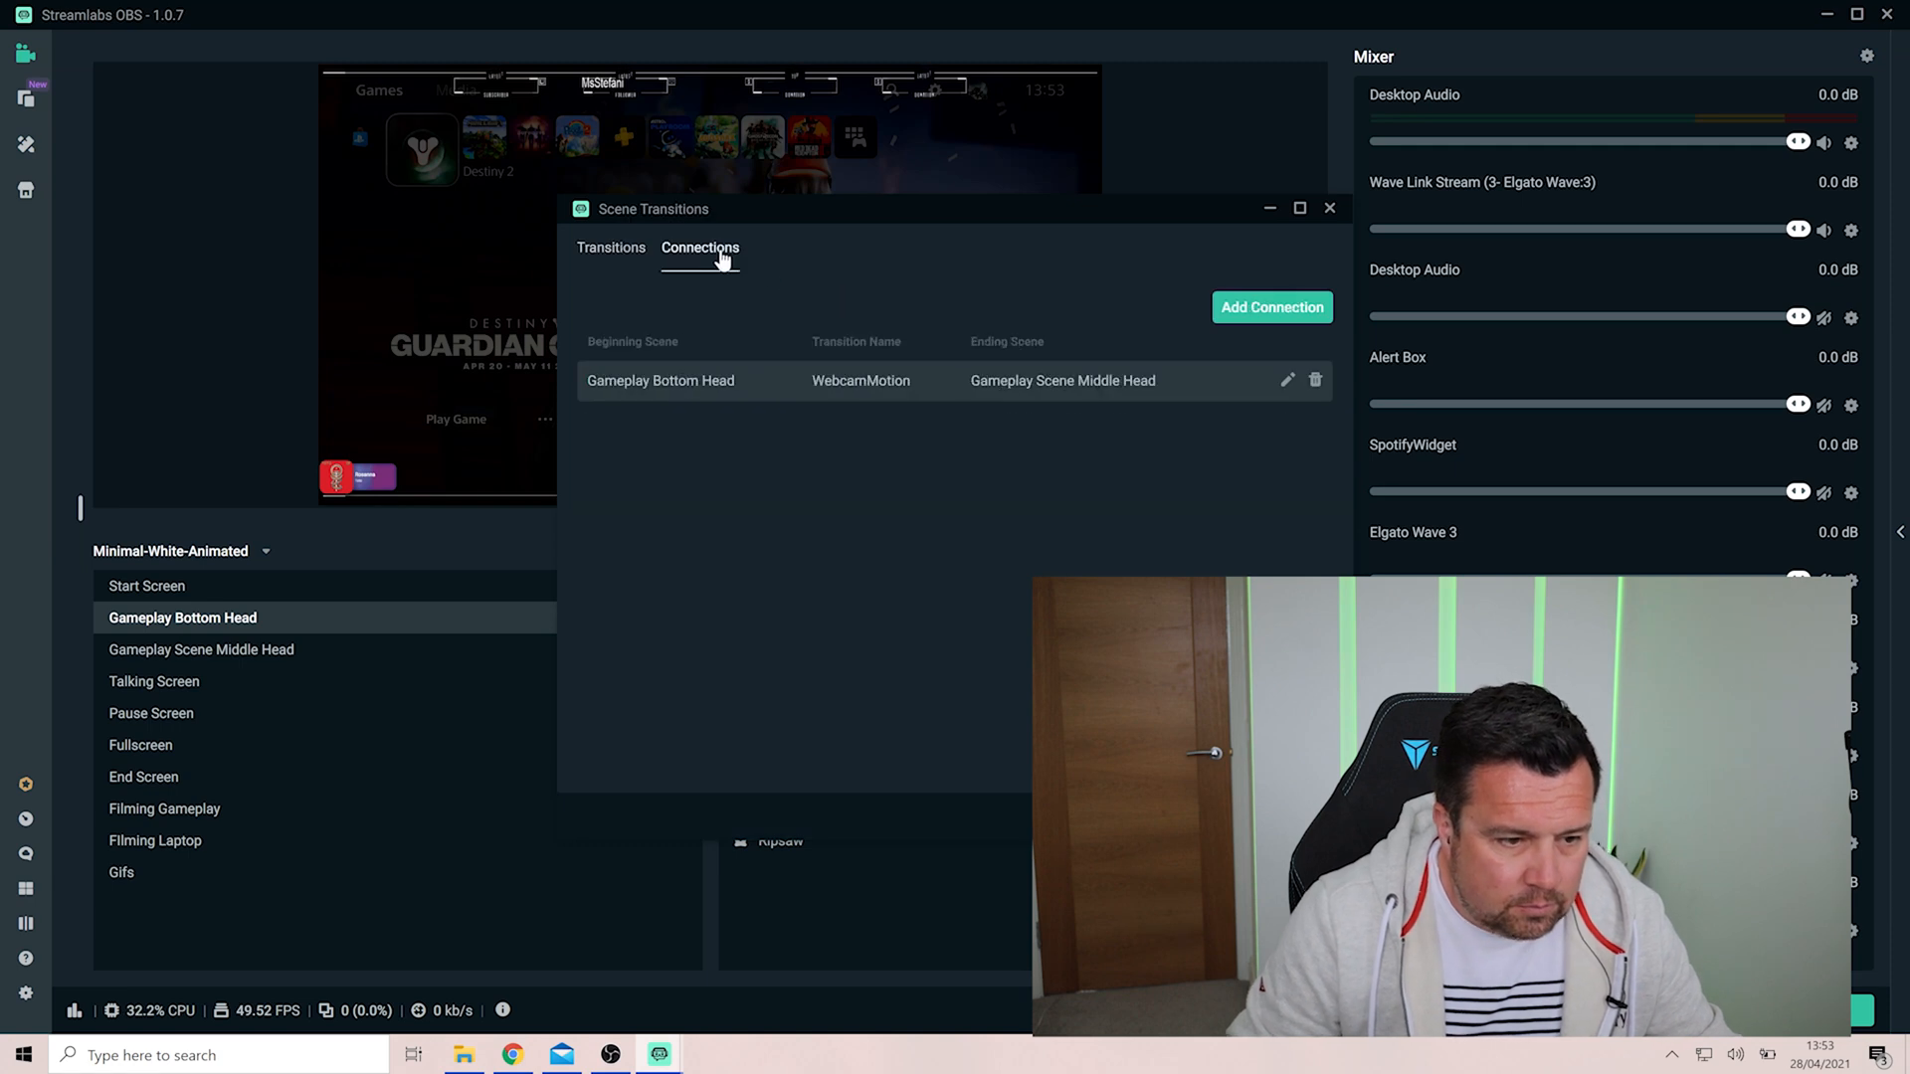
{"action": "left_click", "coordinate": [1278, 319]}
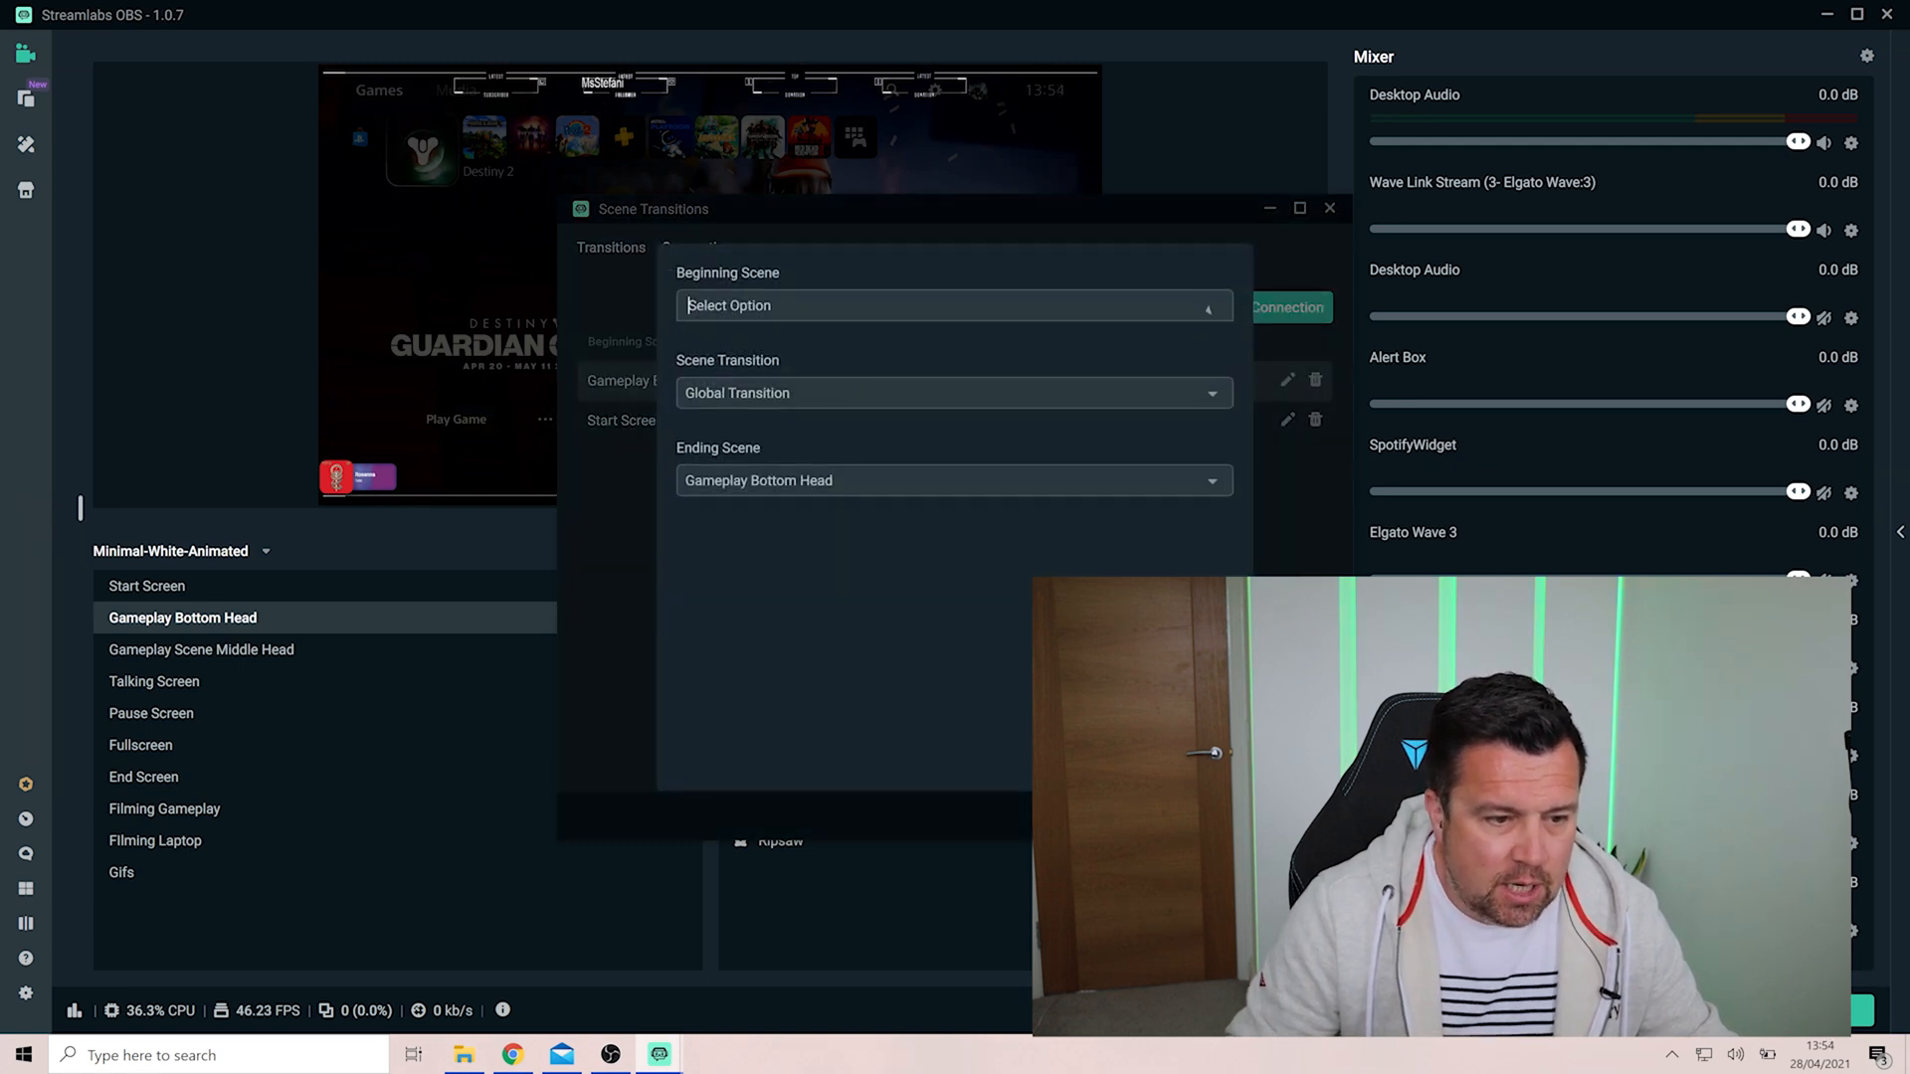
{"action": "left_click", "coordinate": [784, 455]}
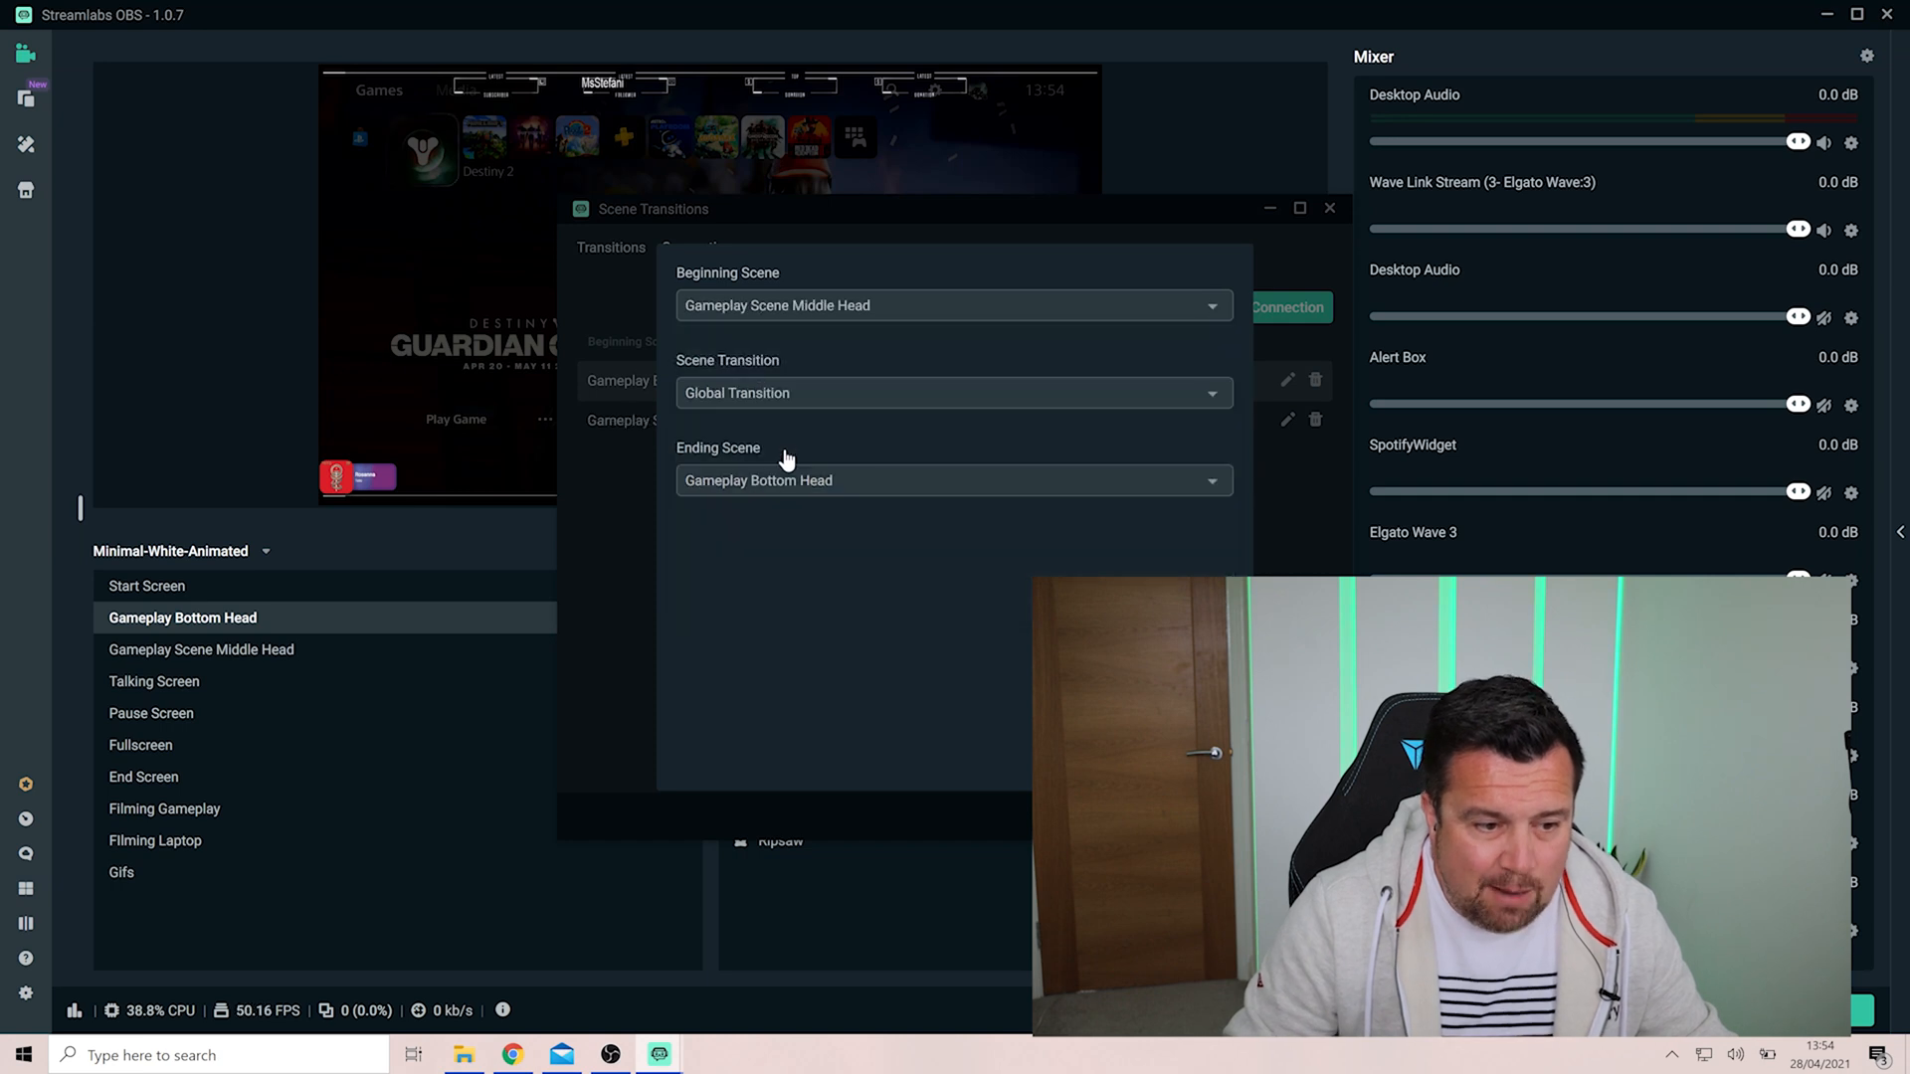
{"action": "left_click", "coordinate": [781, 395]}
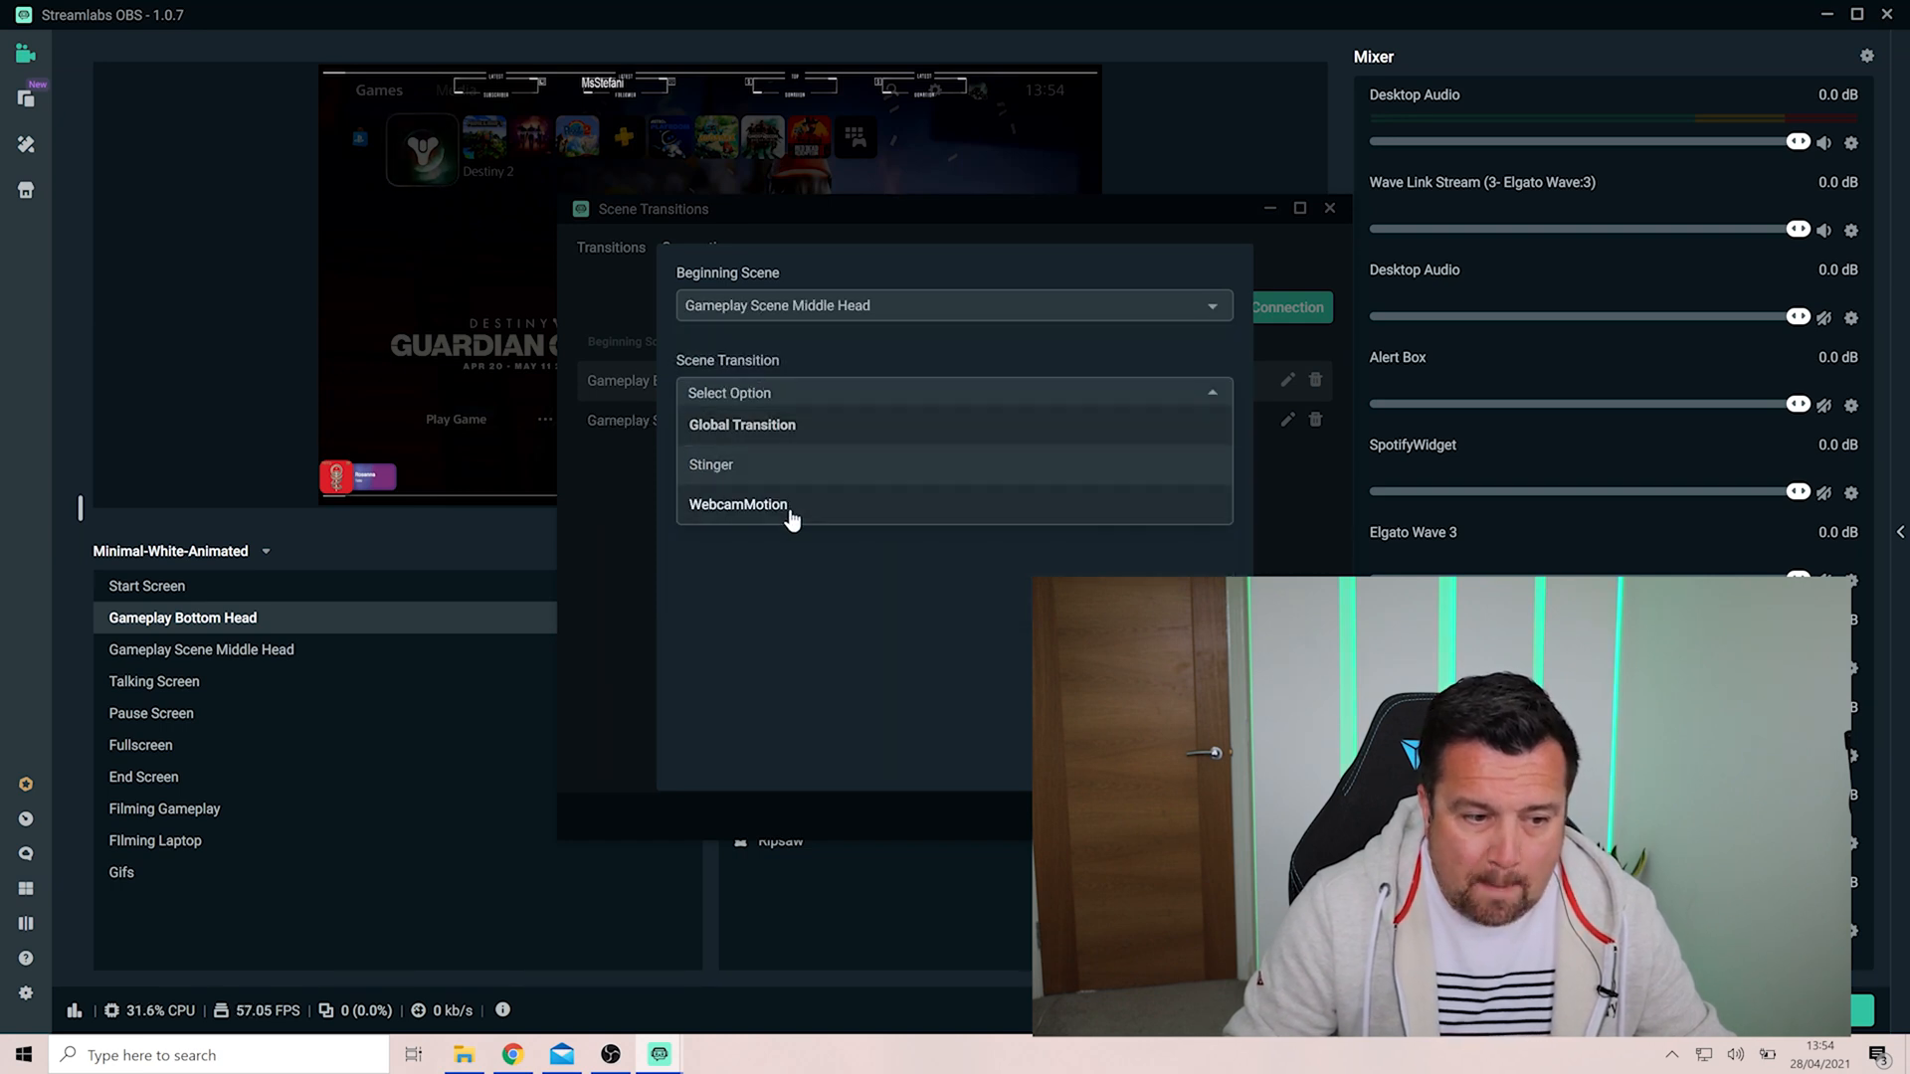
{"action": "left_click", "coordinate": [790, 507]}
{"action": "left_click", "coordinate": [781, 481]}
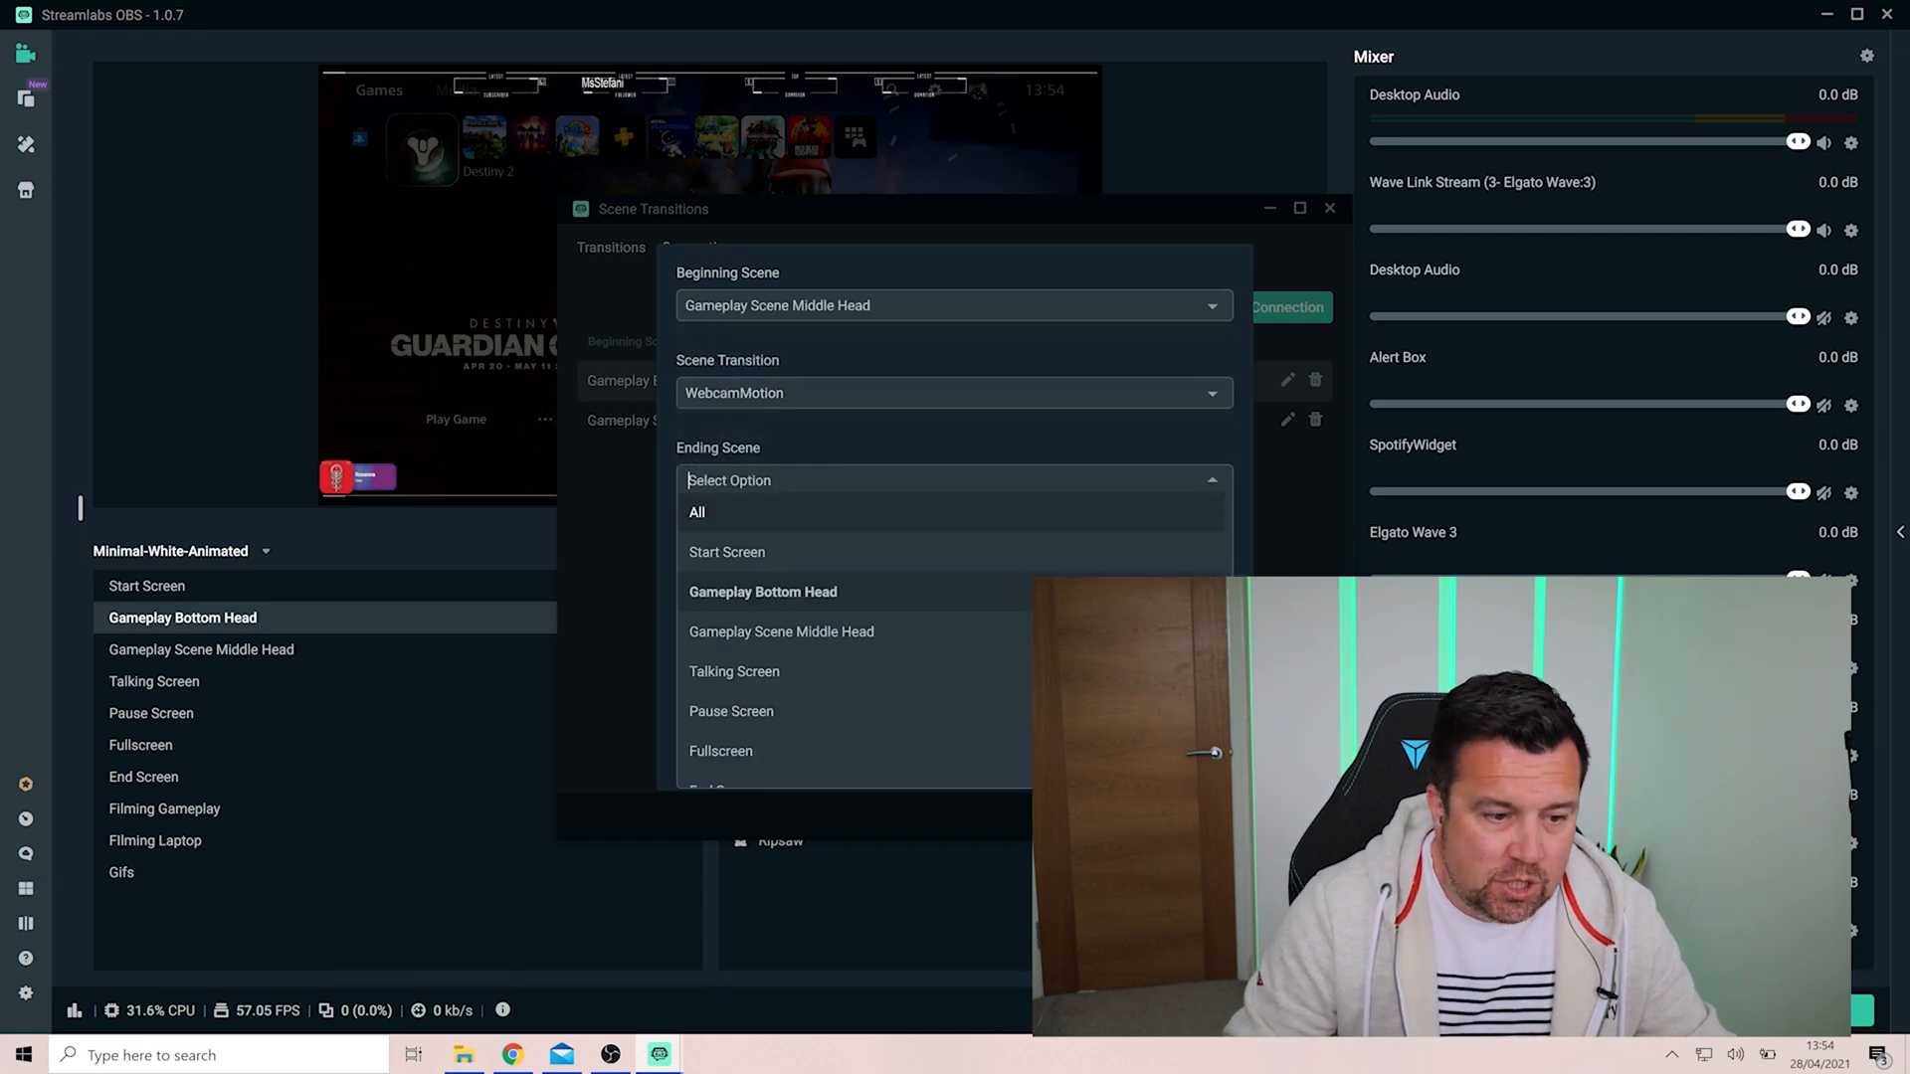
{"action": "left_click", "coordinate": [817, 593]}
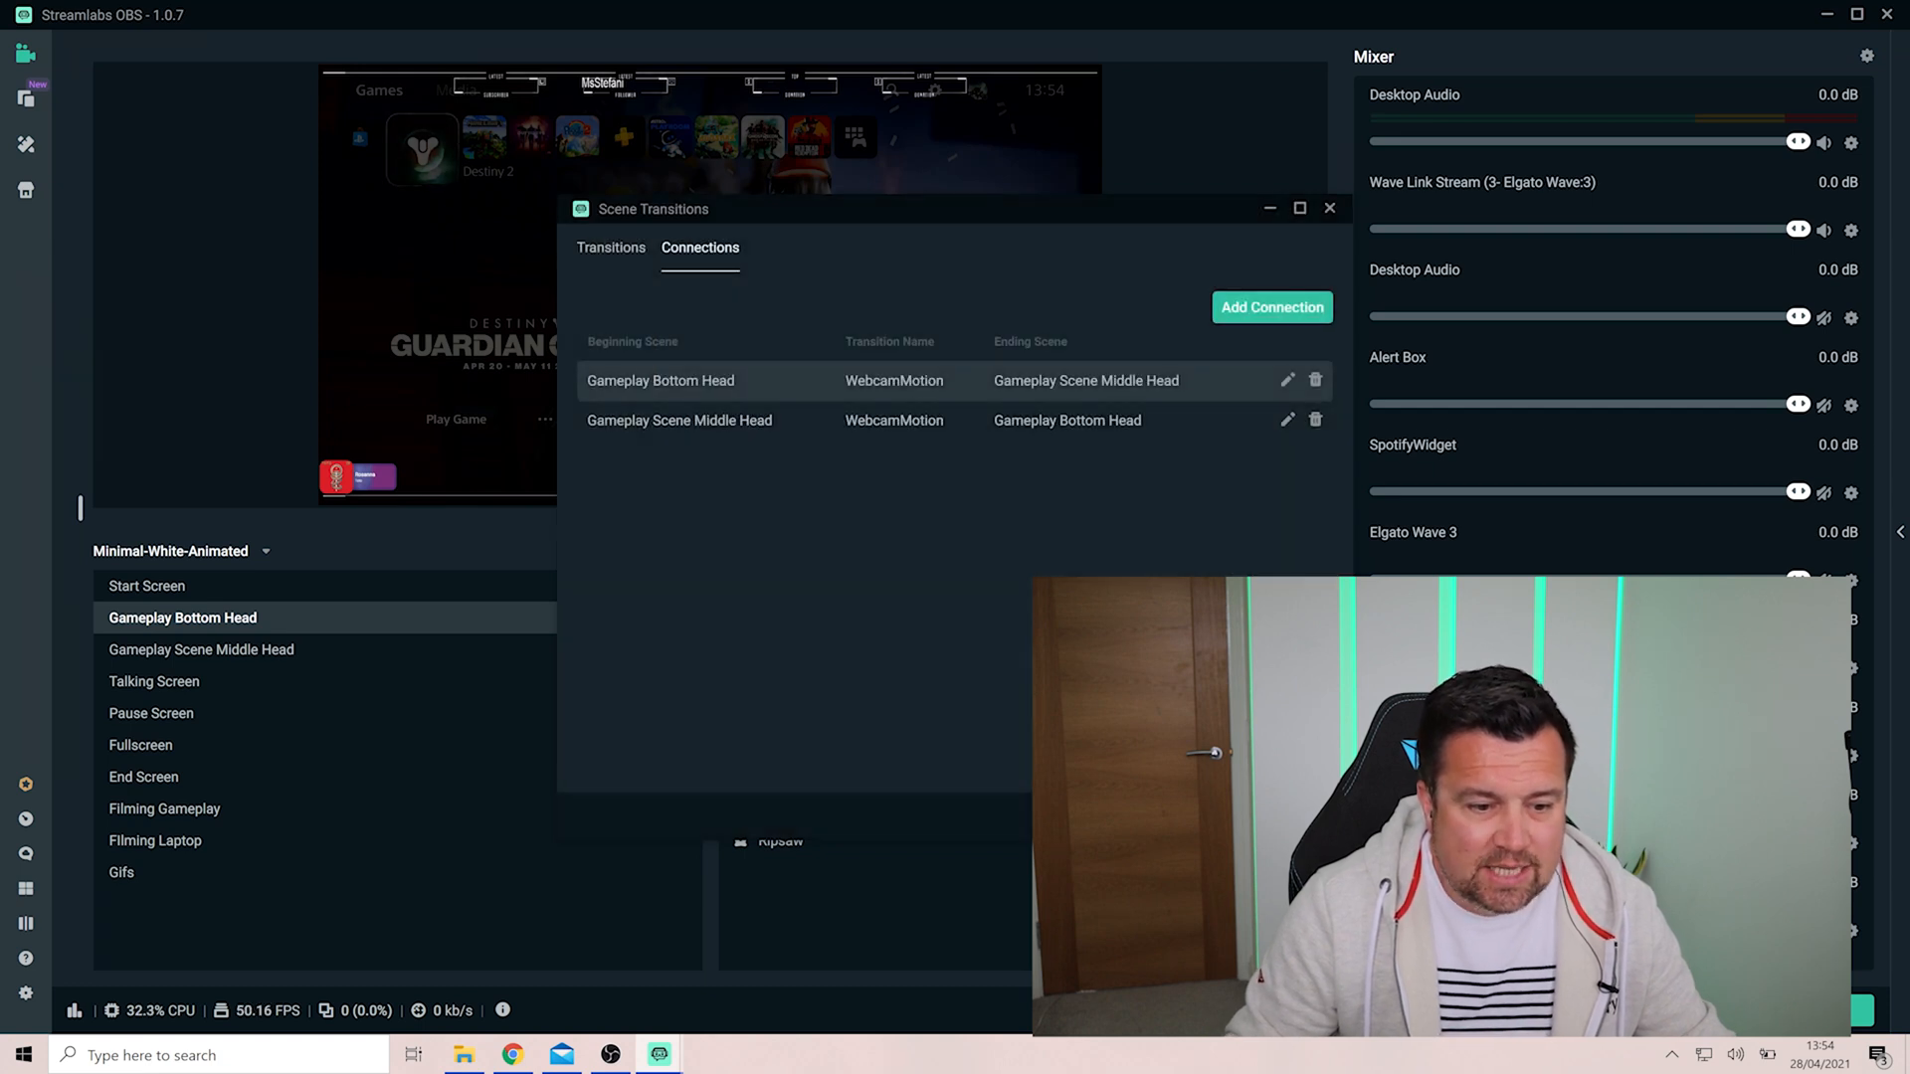
{"action": "left_click", "coordinate": [1305, 817]}
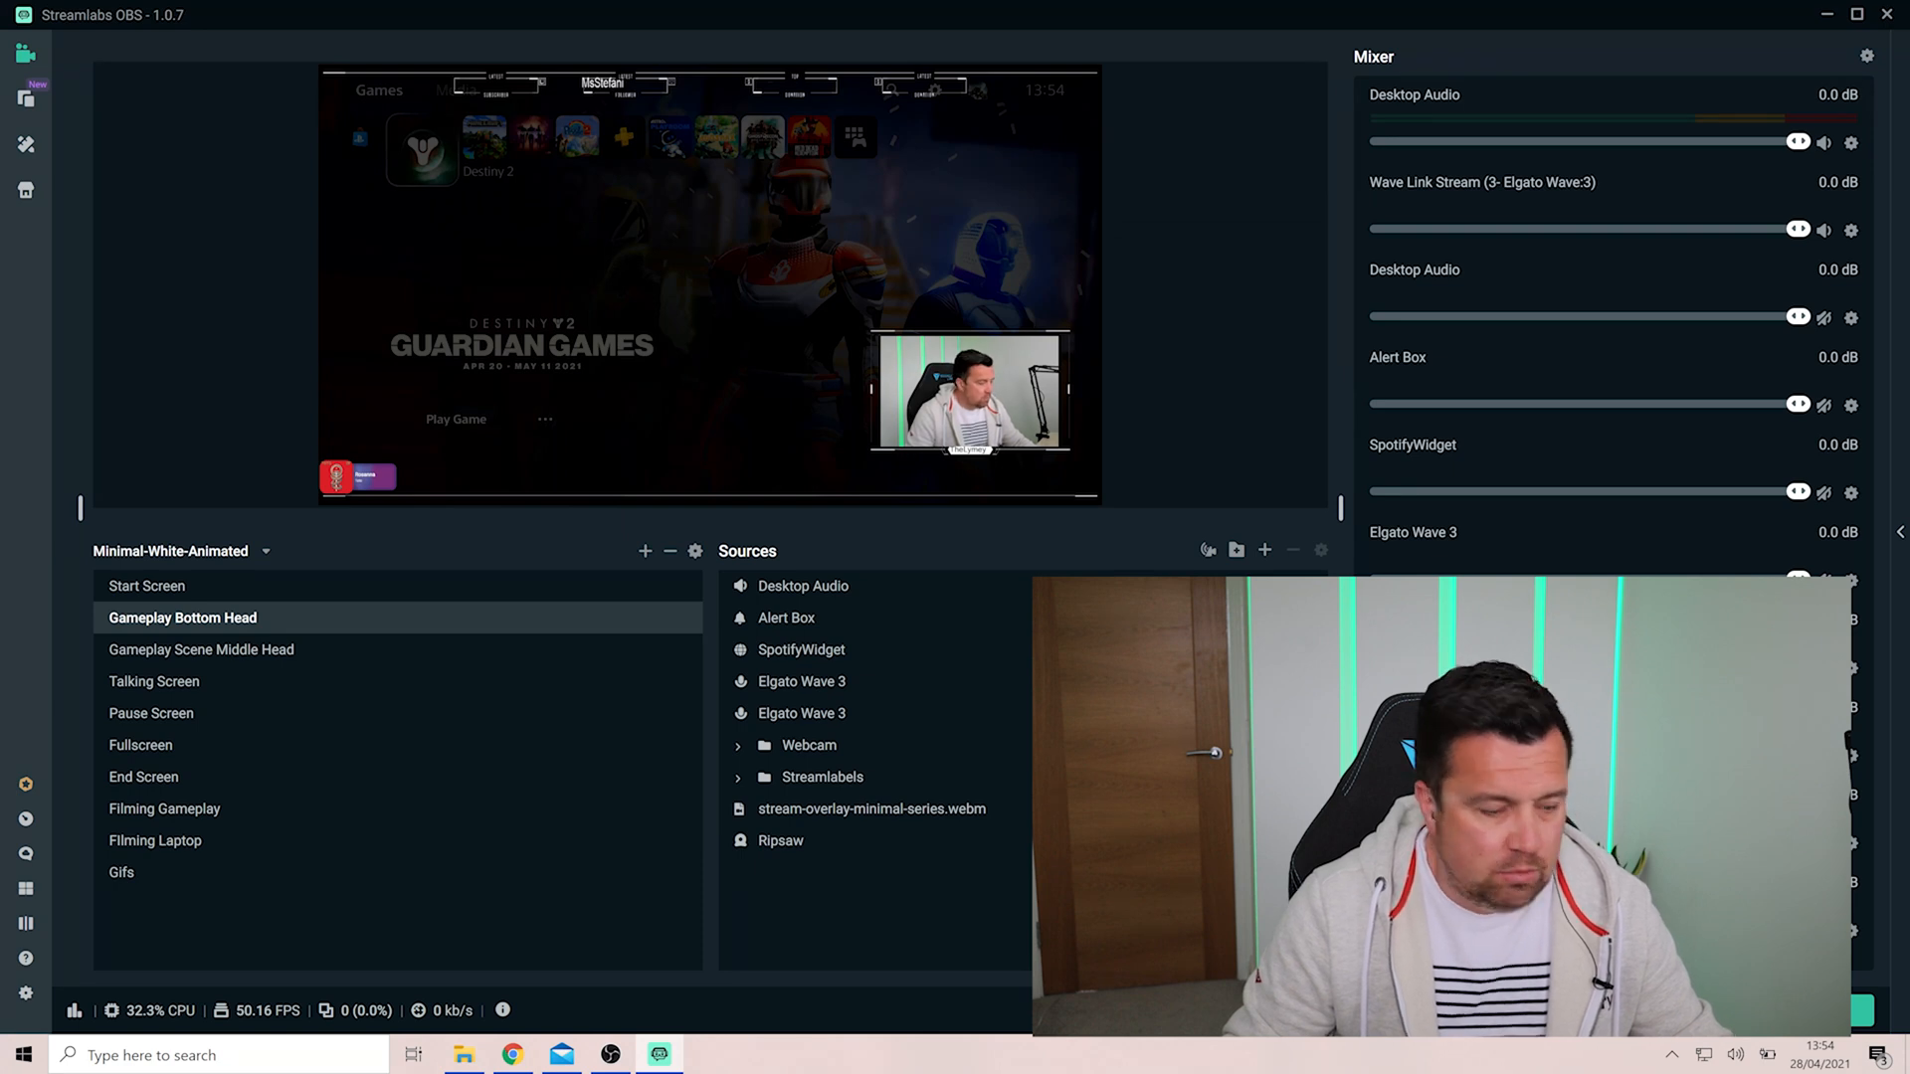
Step: Test the WebcamMotion transition in both directions by switching repeatedly between Gameplay Bottom Head and Gameplay Scene Middle Head
{"action": "left_click", "coordinate": [202, 650]}
{"action": "left_click", "coordinate": [183, 618]}
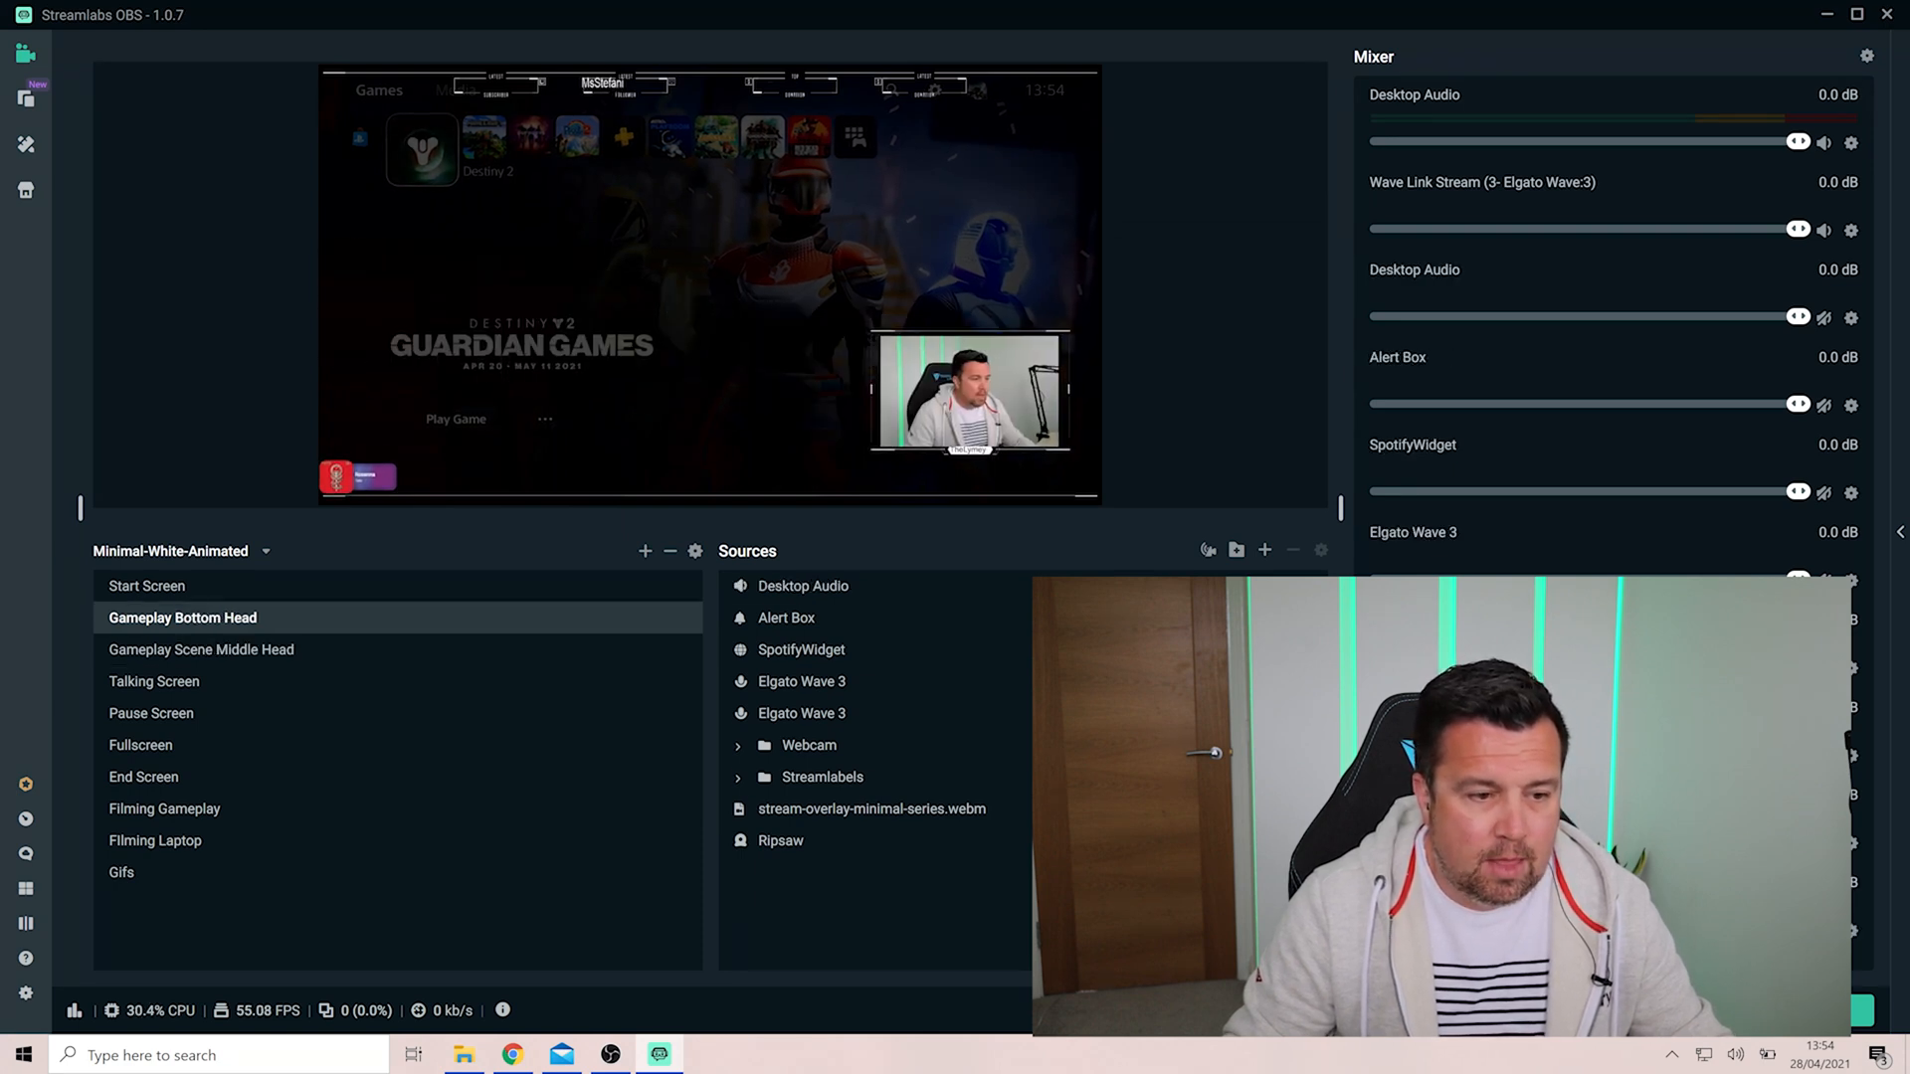
{"action": "left_click", "coordinate": [202, 649]}
{"action": "left_click", "coordinate": [183, 618]}
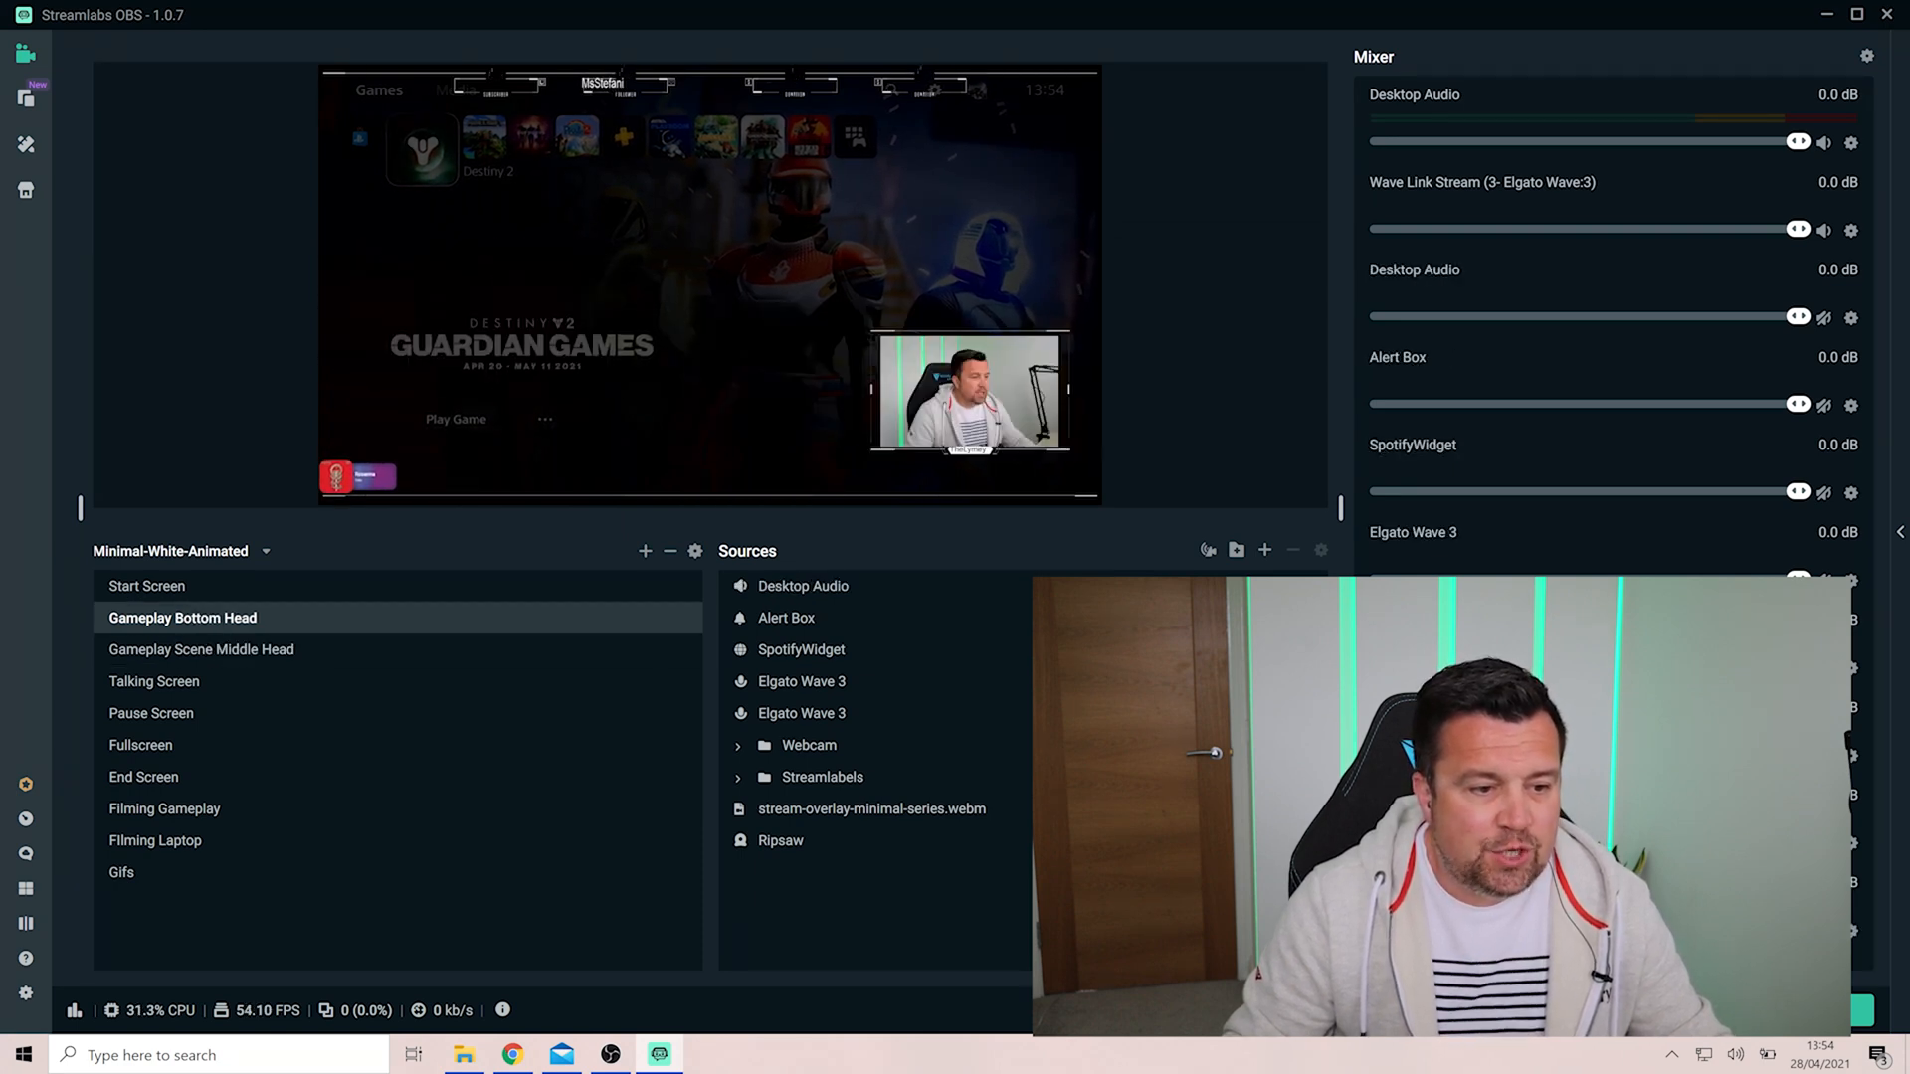
{"action": "left_click", "coordinate": [202, 650]}
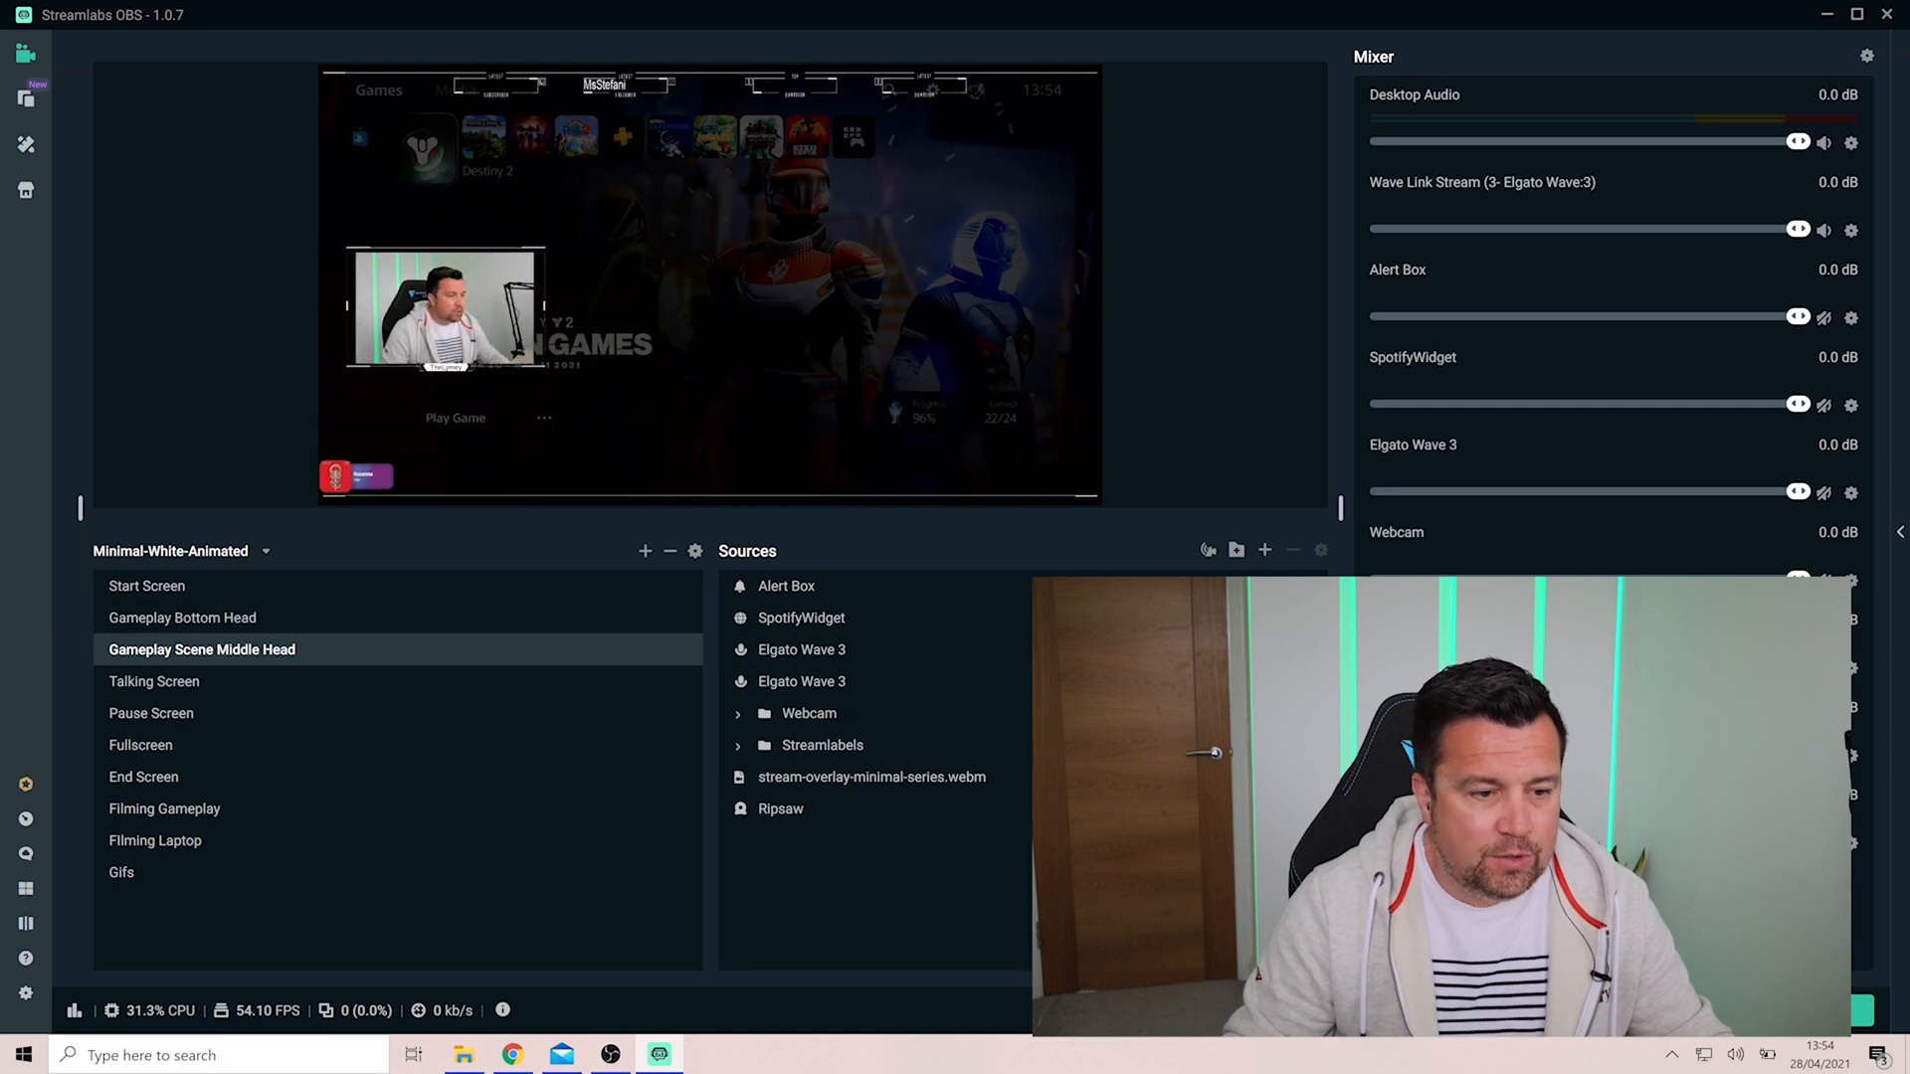
{"action": "left_click", "coordinate": [183, 618]}
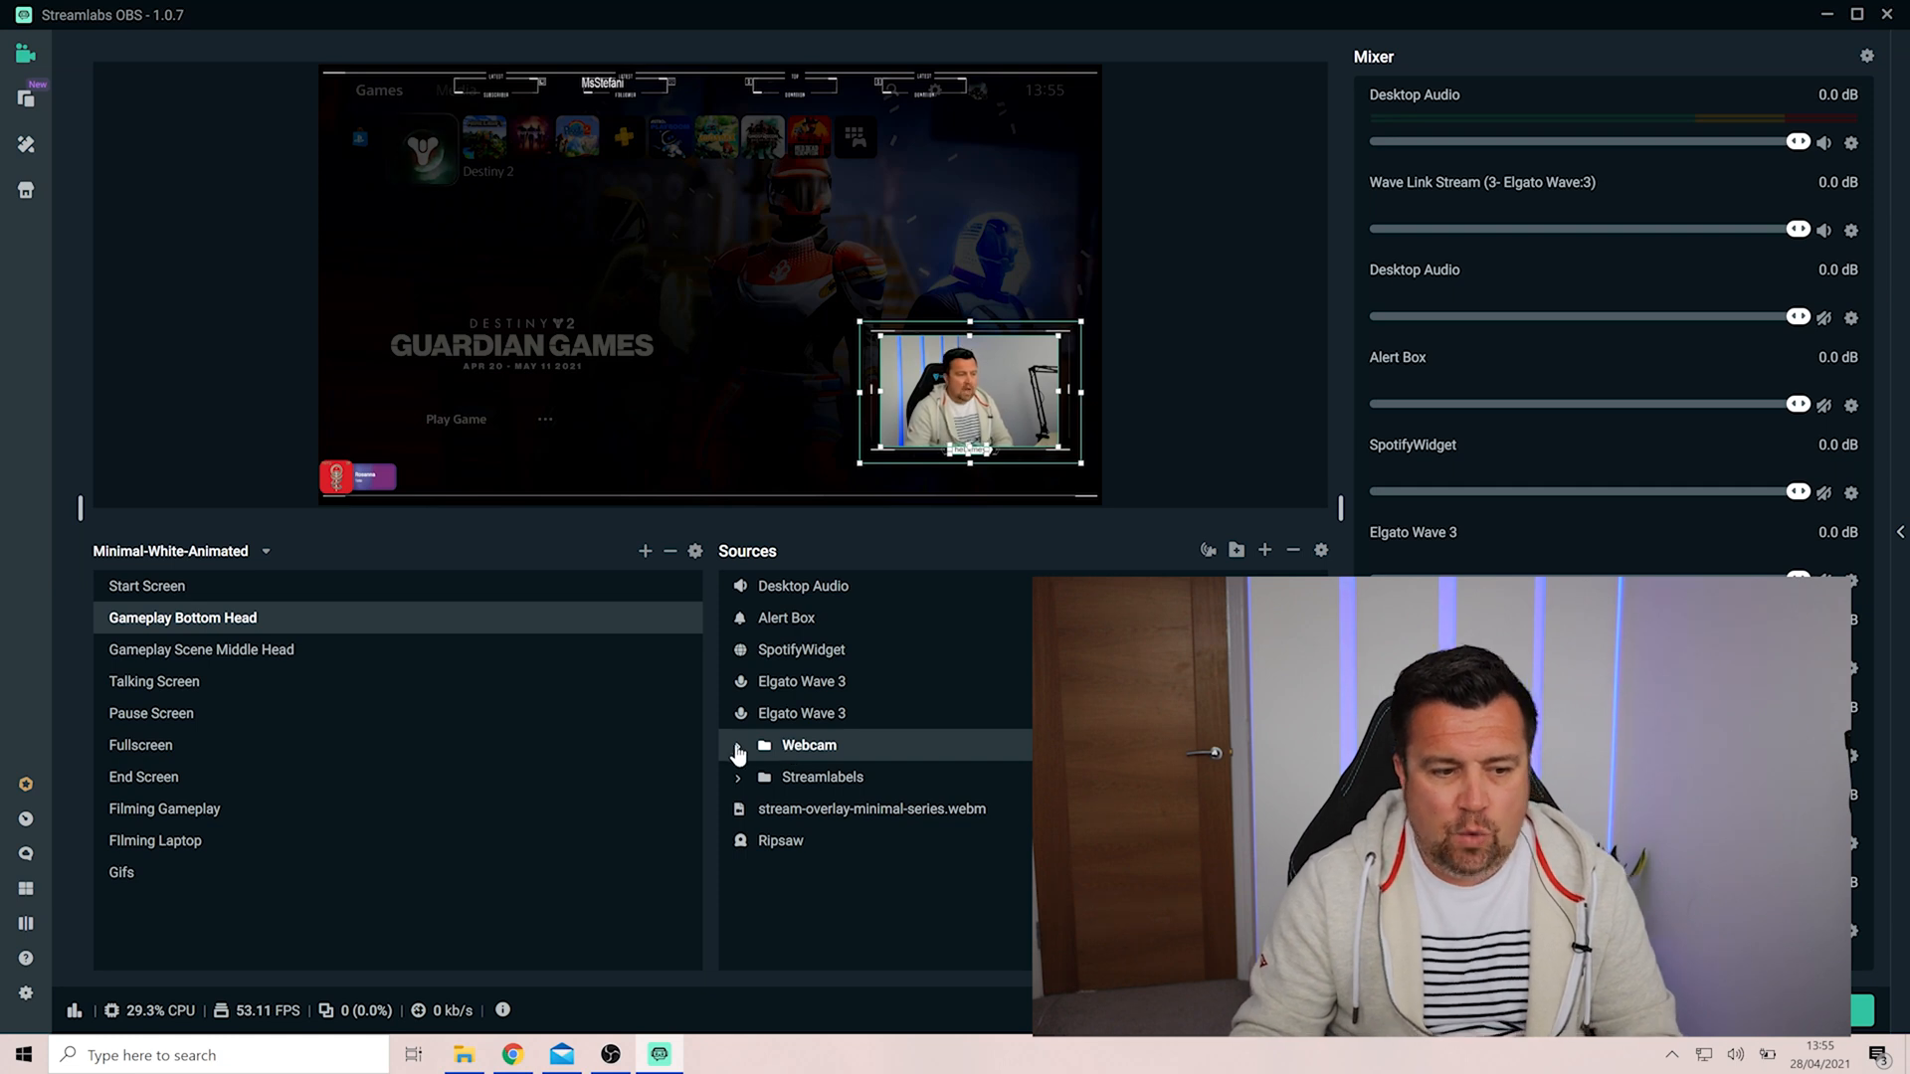
Step: Inspect the text label and webcam-1-animated.webm grouped in the Webcam folder of Gameplay Bottom Head, and collapse the folder
{"action": "left_click", "coordinate": [737, 748]}
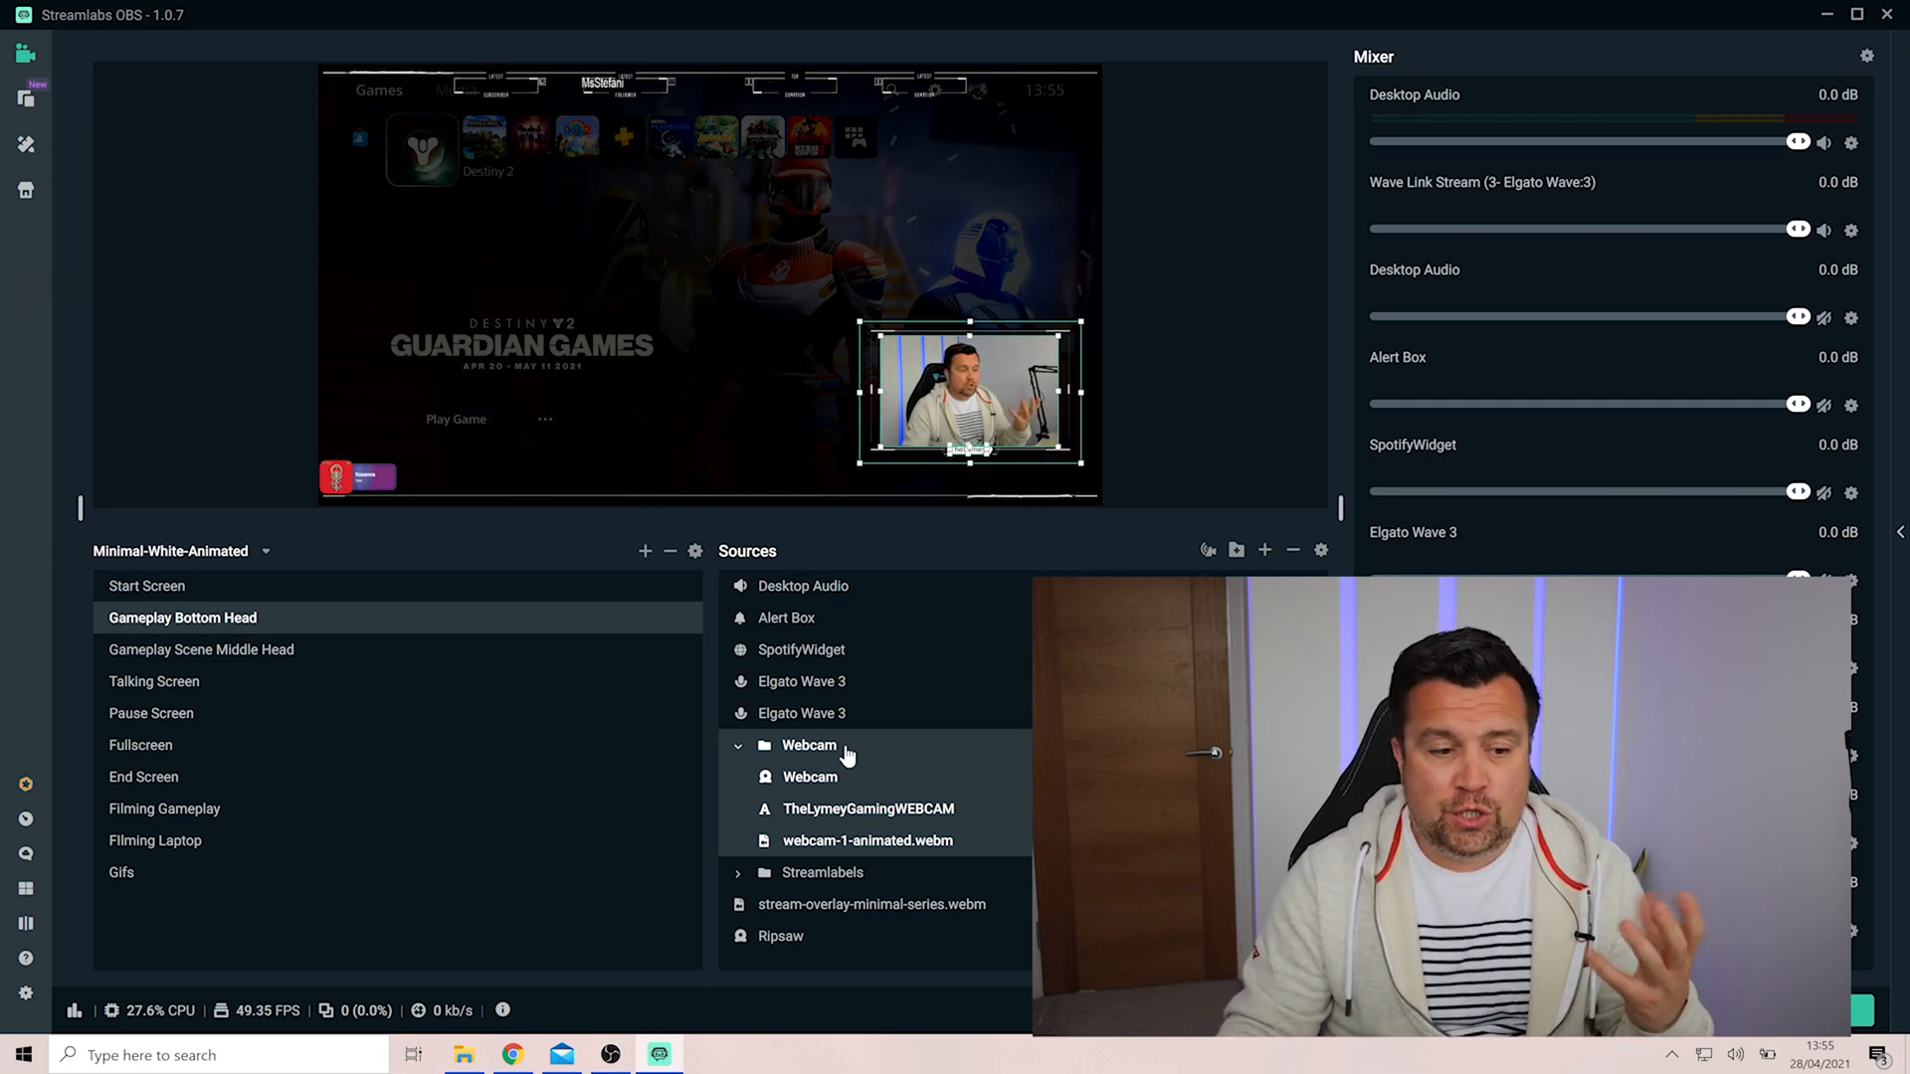
{"action": "left_click", "coordinate": [843, 809]}
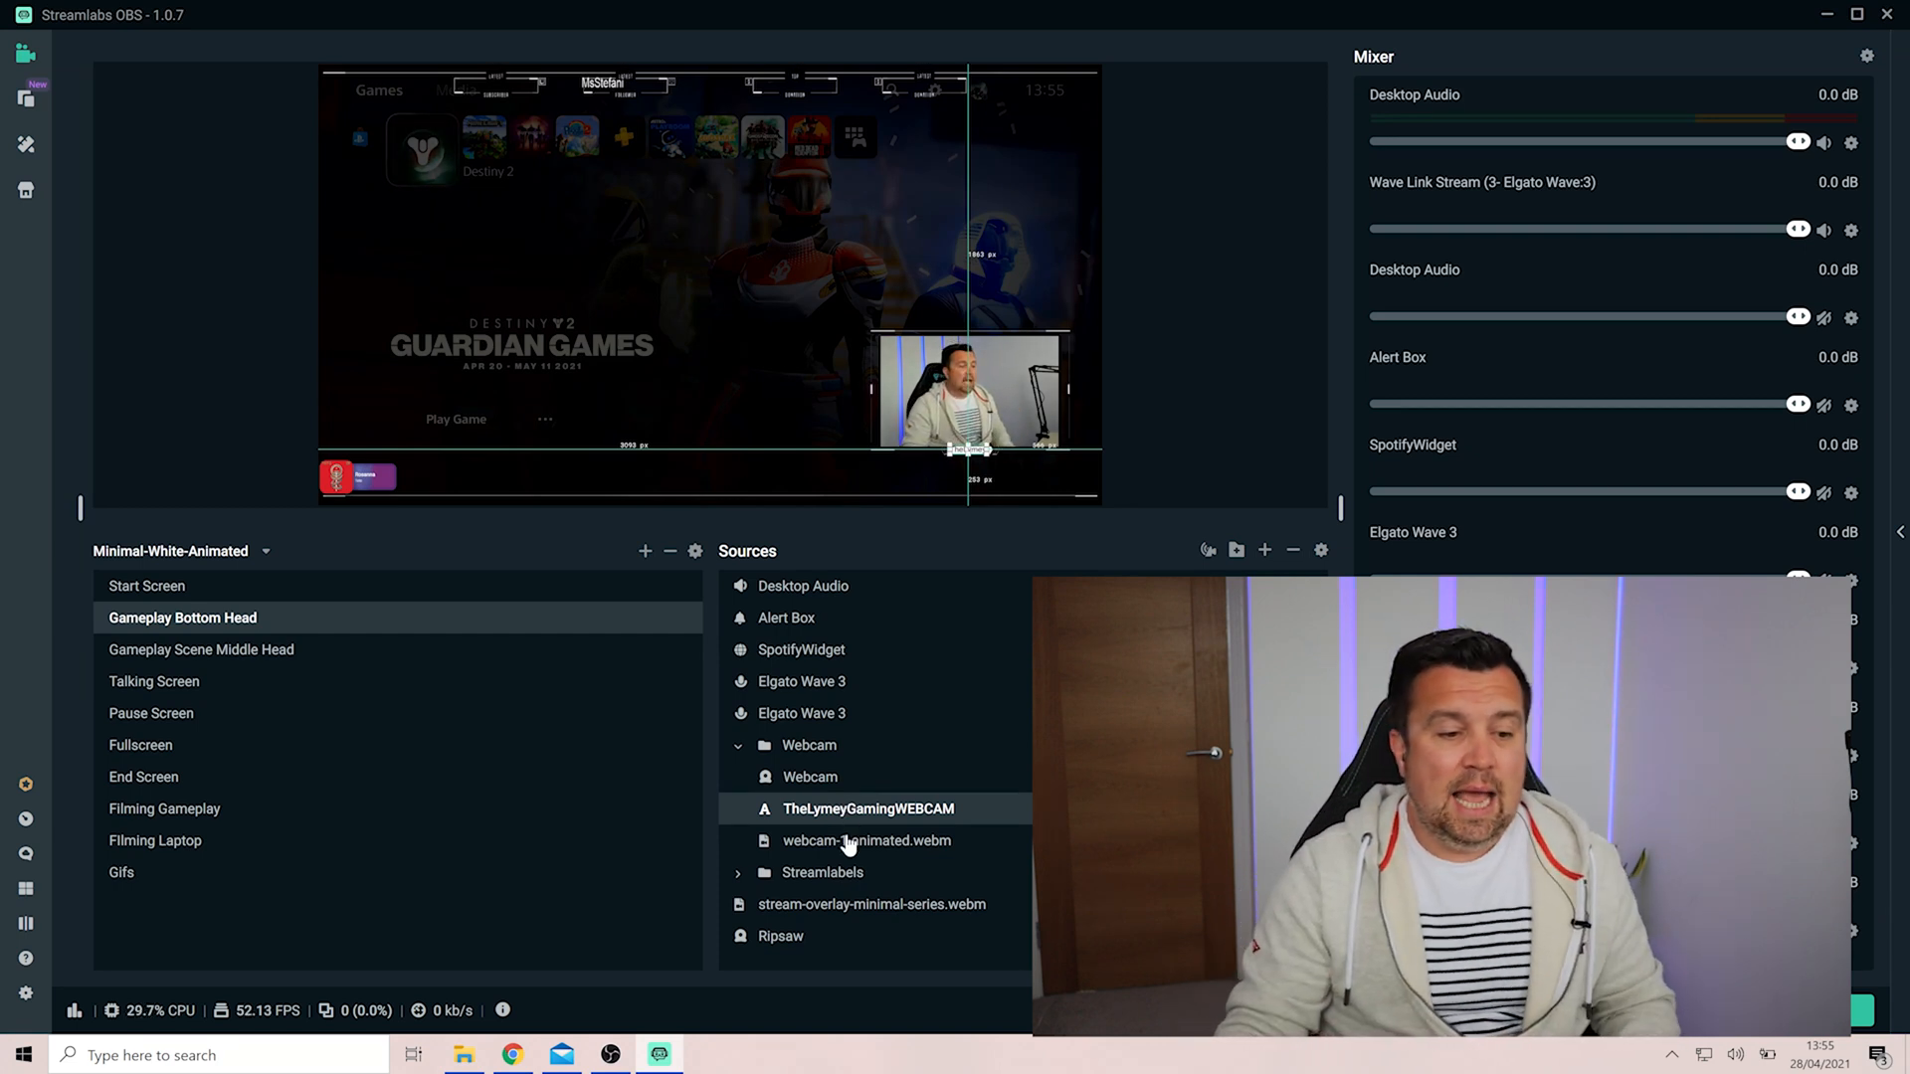
{"action": "left_click", "coordinate": [848, 843]}
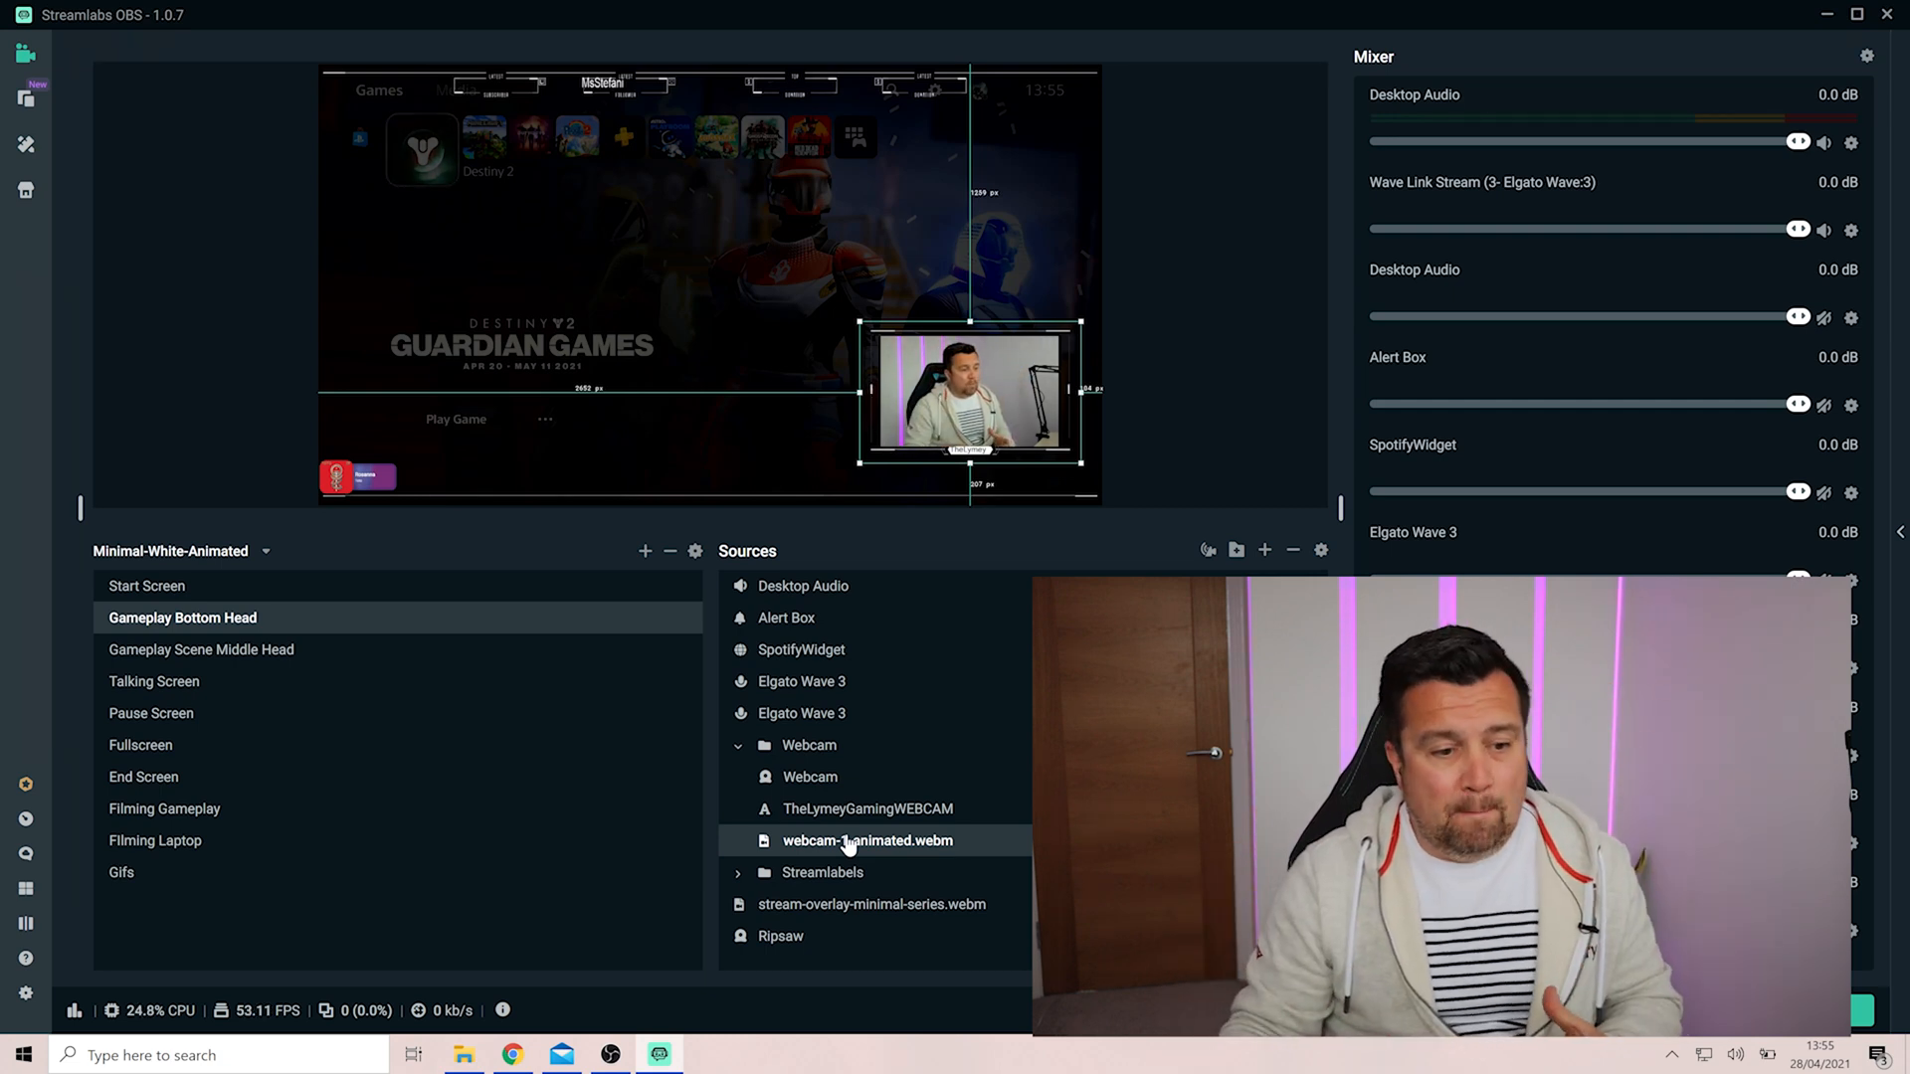
{"action": "left_click", "coordinate": [737, 748]}
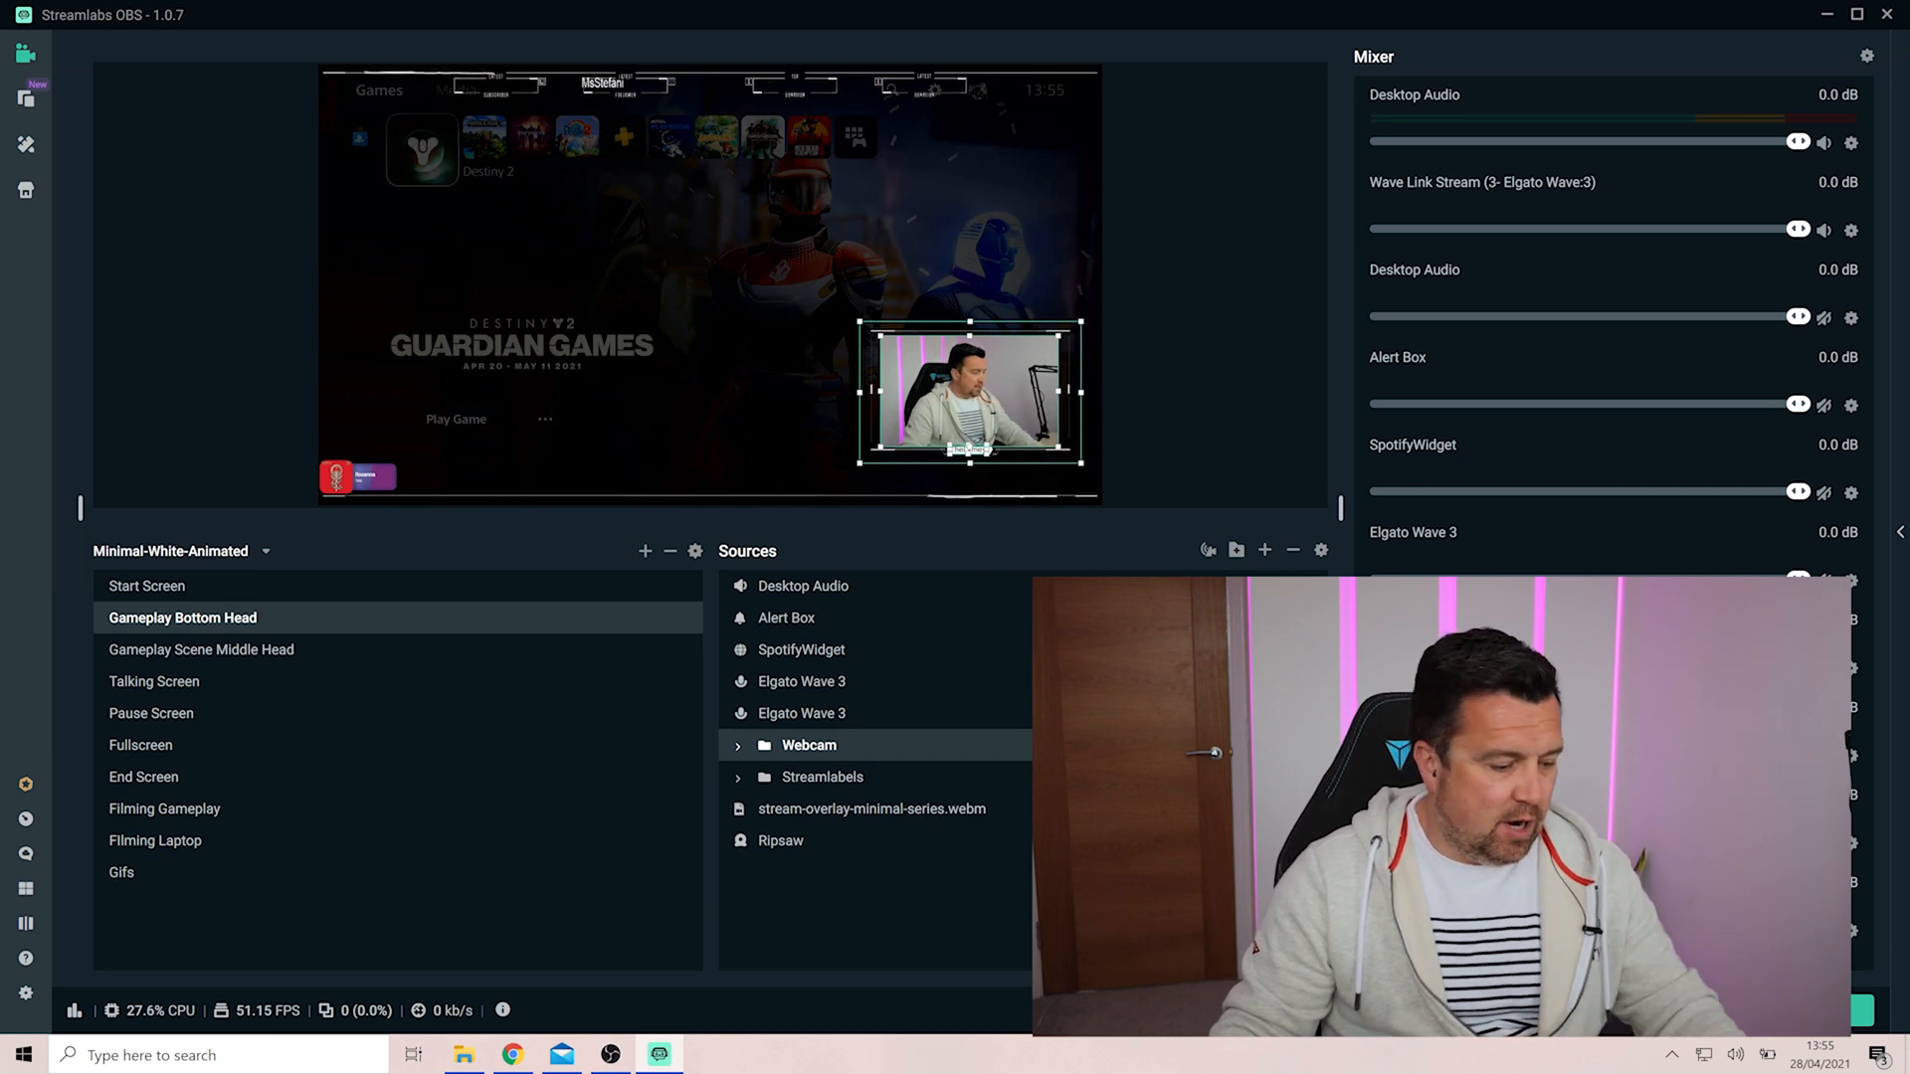
Step: Replay the grouped webcam's movement by alternating three times between the middle-head and bottom-head gameplay scenes
{"action": "left_click", "coordinate": [201, 649]}
{"action": "left_click", "coordinate": [183, 617]}
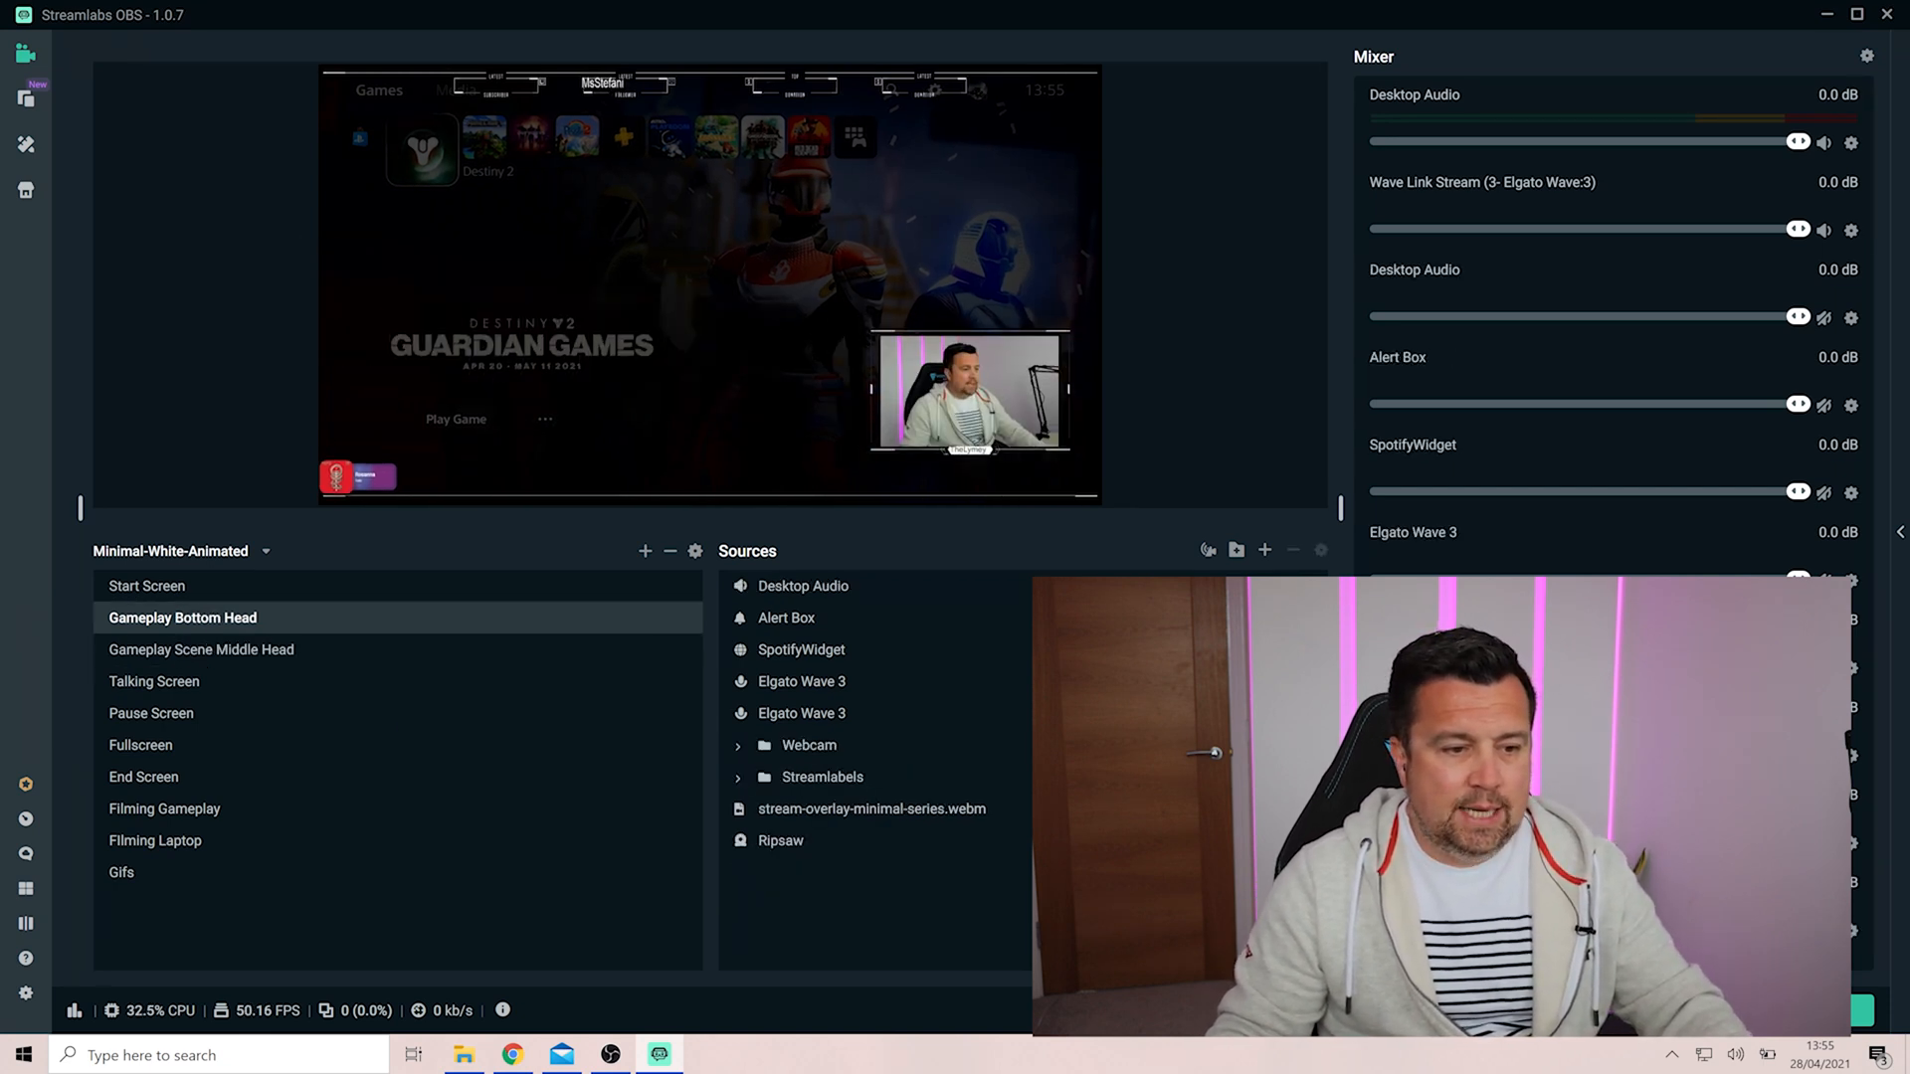
{"action": "left_click", "coordinate": [201, 649]}
{"action": "left_click", "coordinate": [183, 618]}
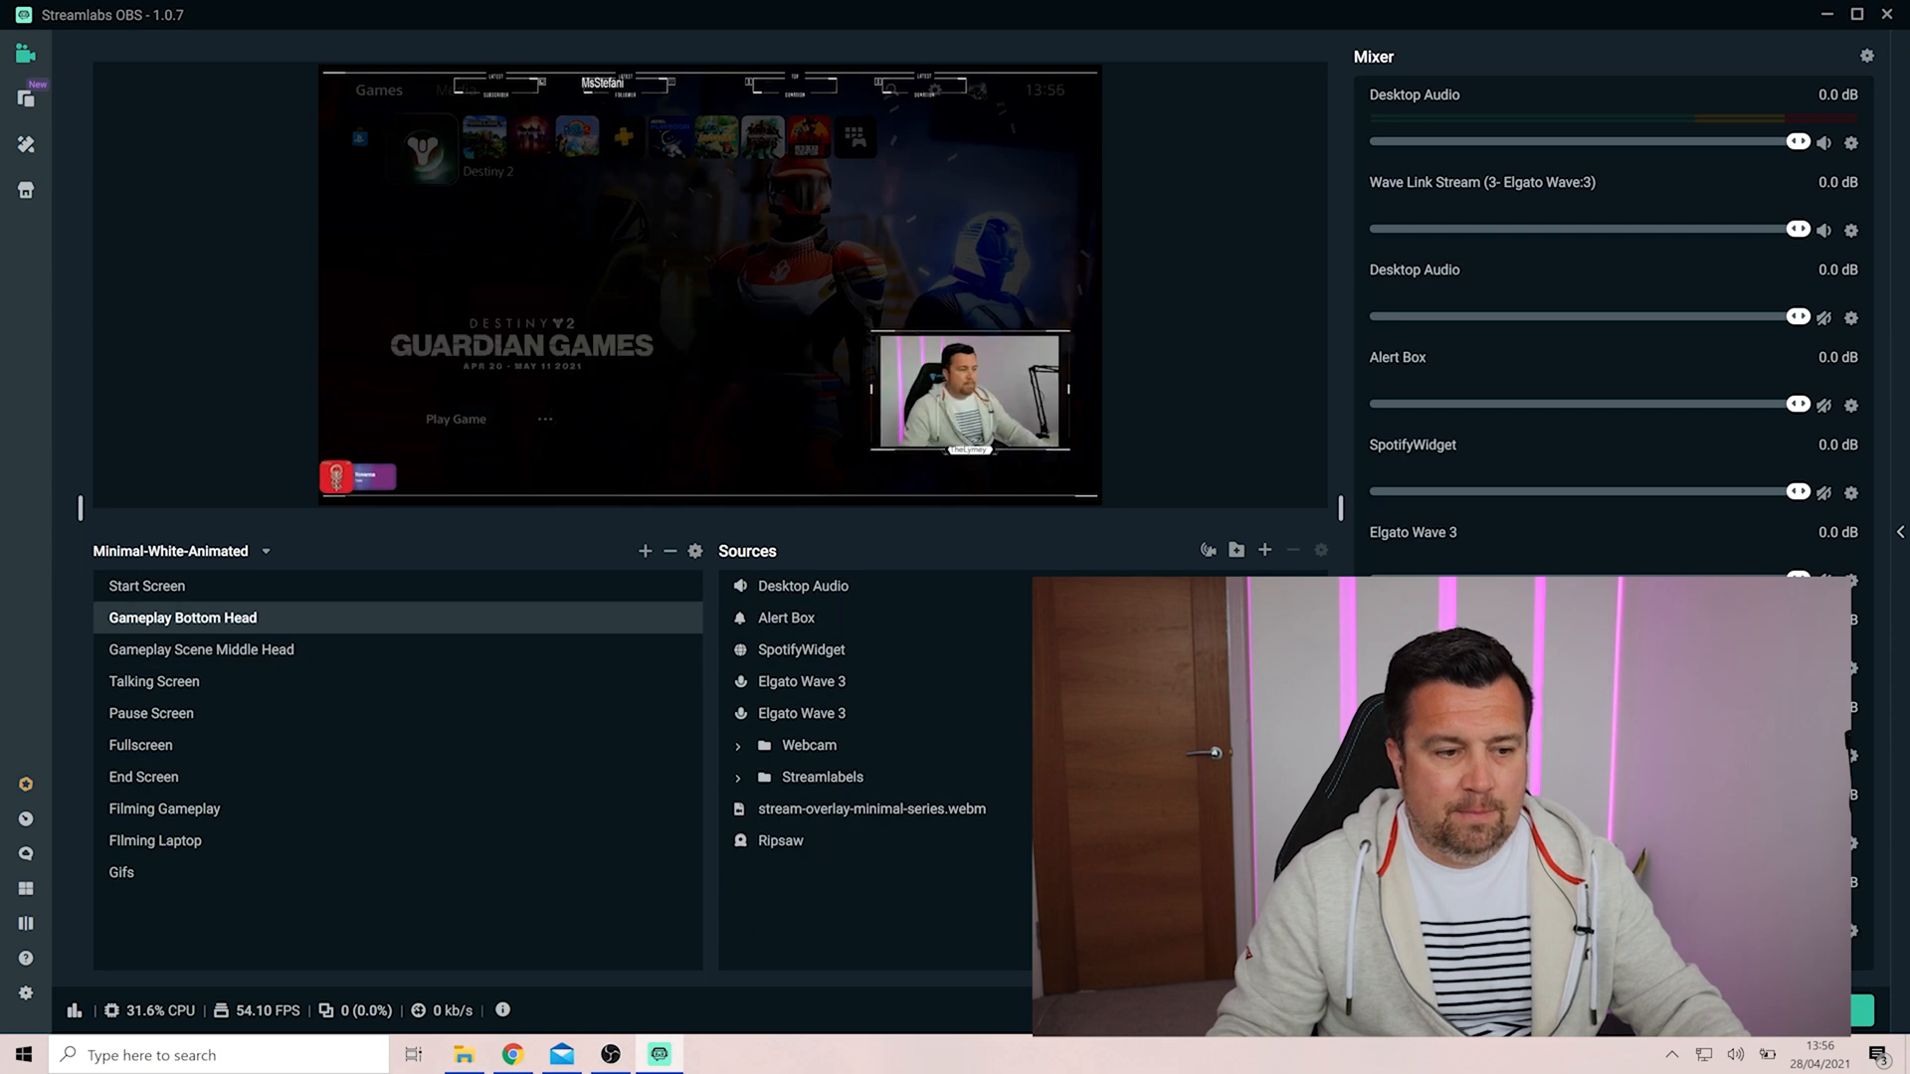
{"action": "left_click", "coordinate": [201, 650]}
{"action": "left_click", "coordinate": [183, 618]}
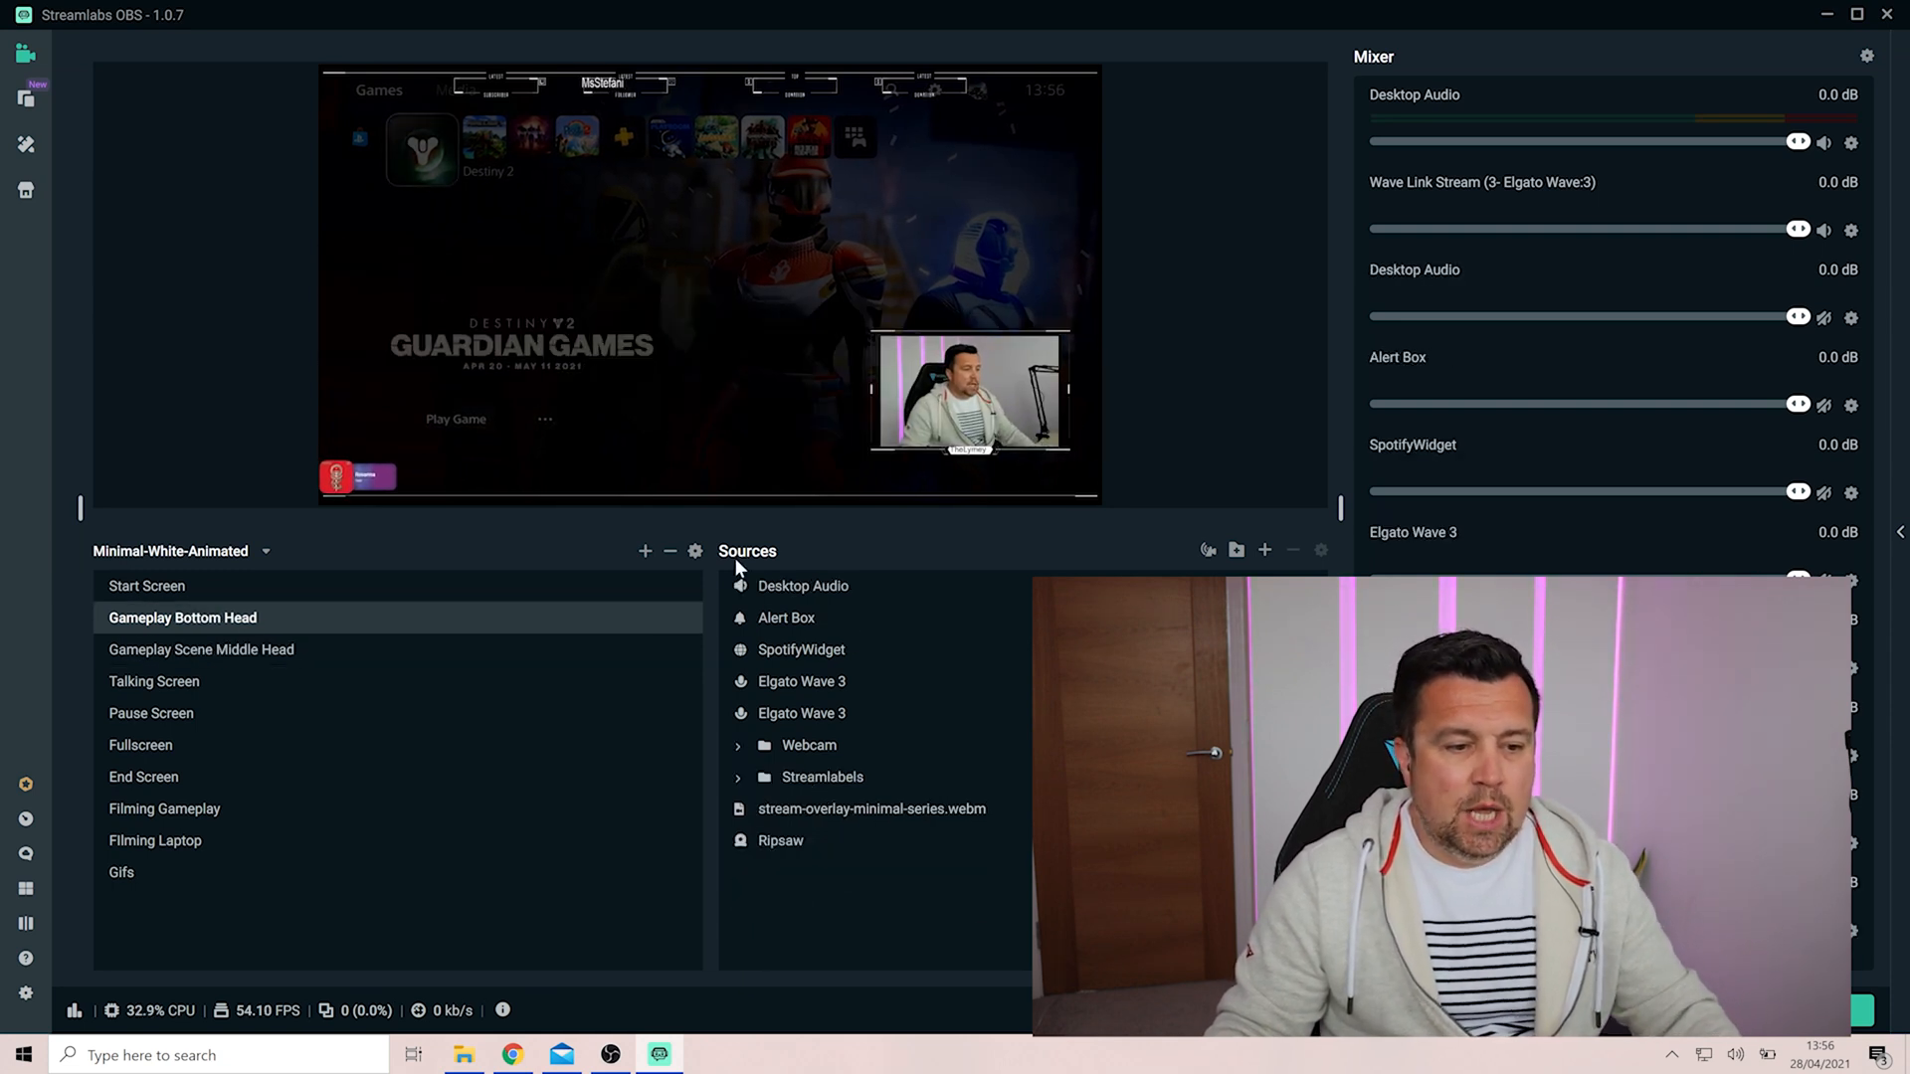
Step: Review the settings of the connection from Gameplay Bottom Head to Gameplay Scene Middle Head, and return to the list of transitions
{"action": "left_click", "coordinate": [696, 553]}
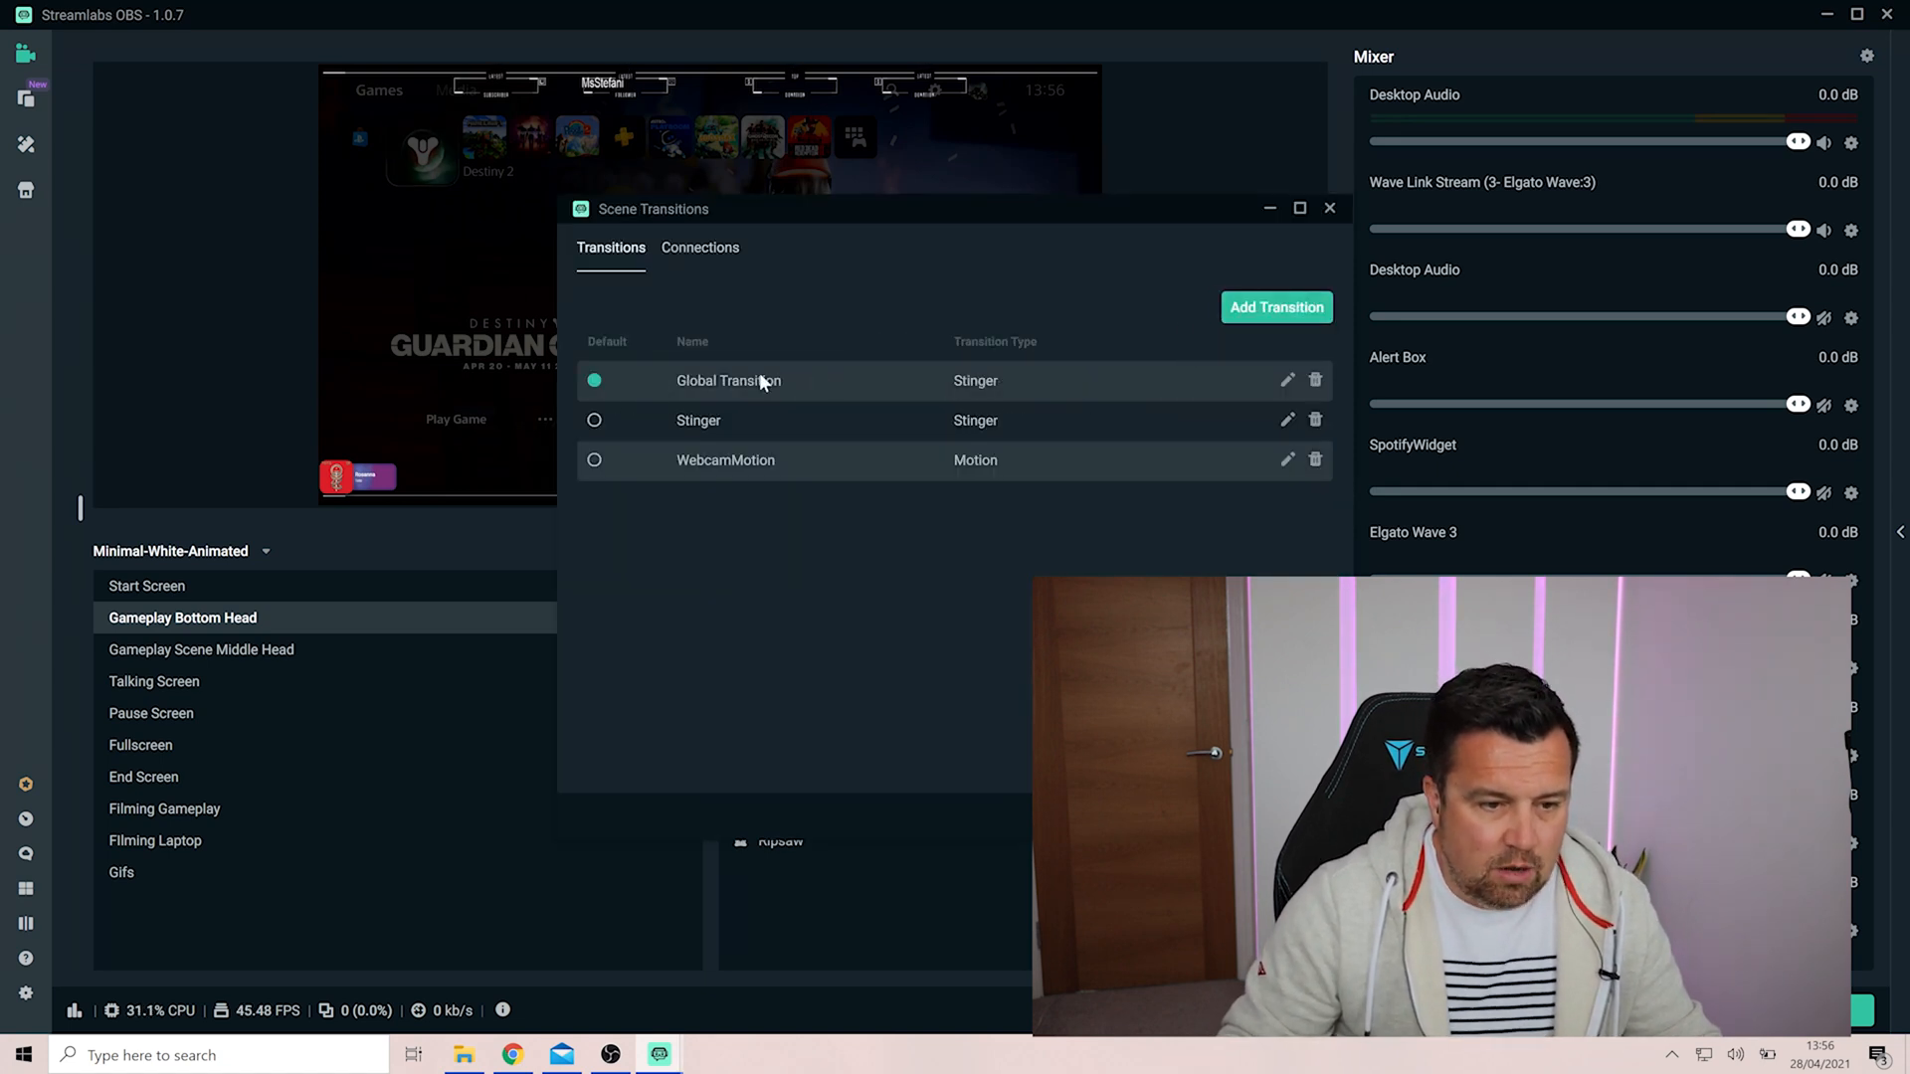
{"action": "left_click", "coordinate": [696, 253]}
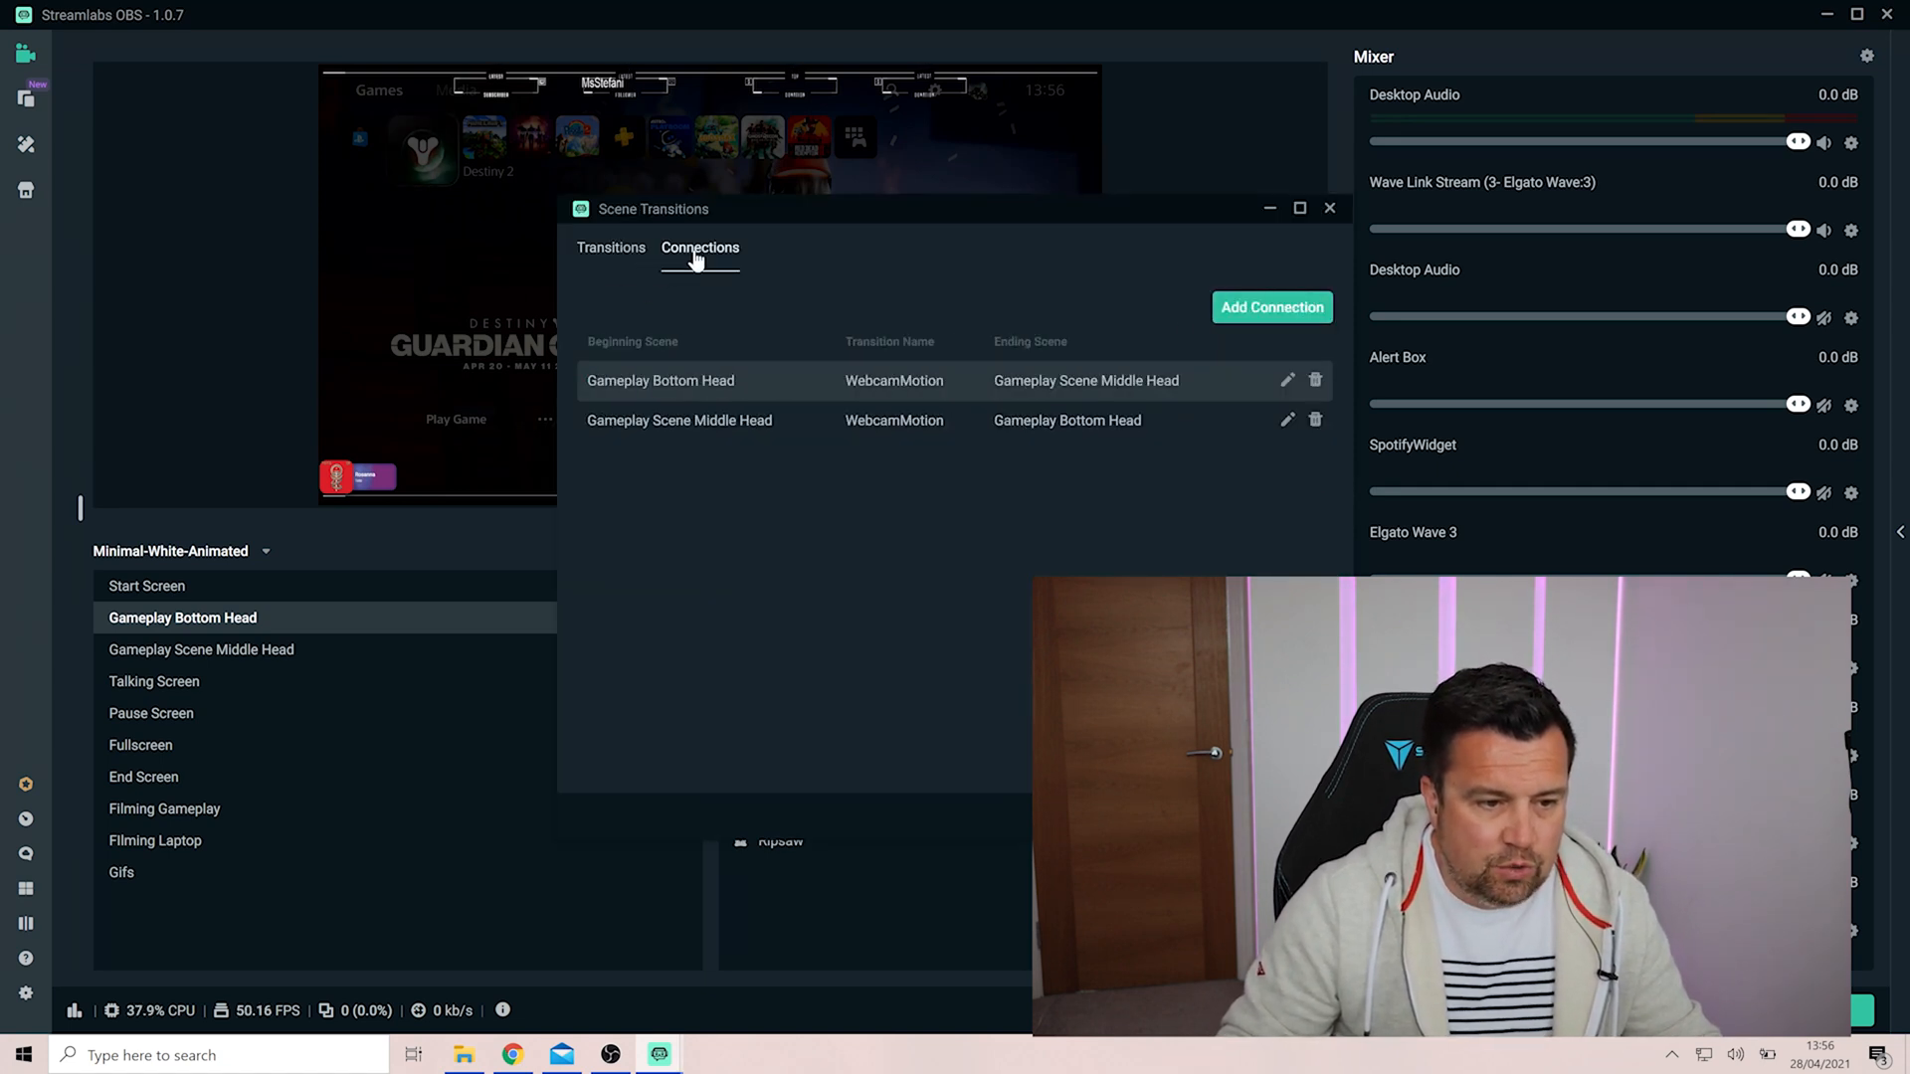
{"action": "left_click", "coordinate": [1288, 382]}
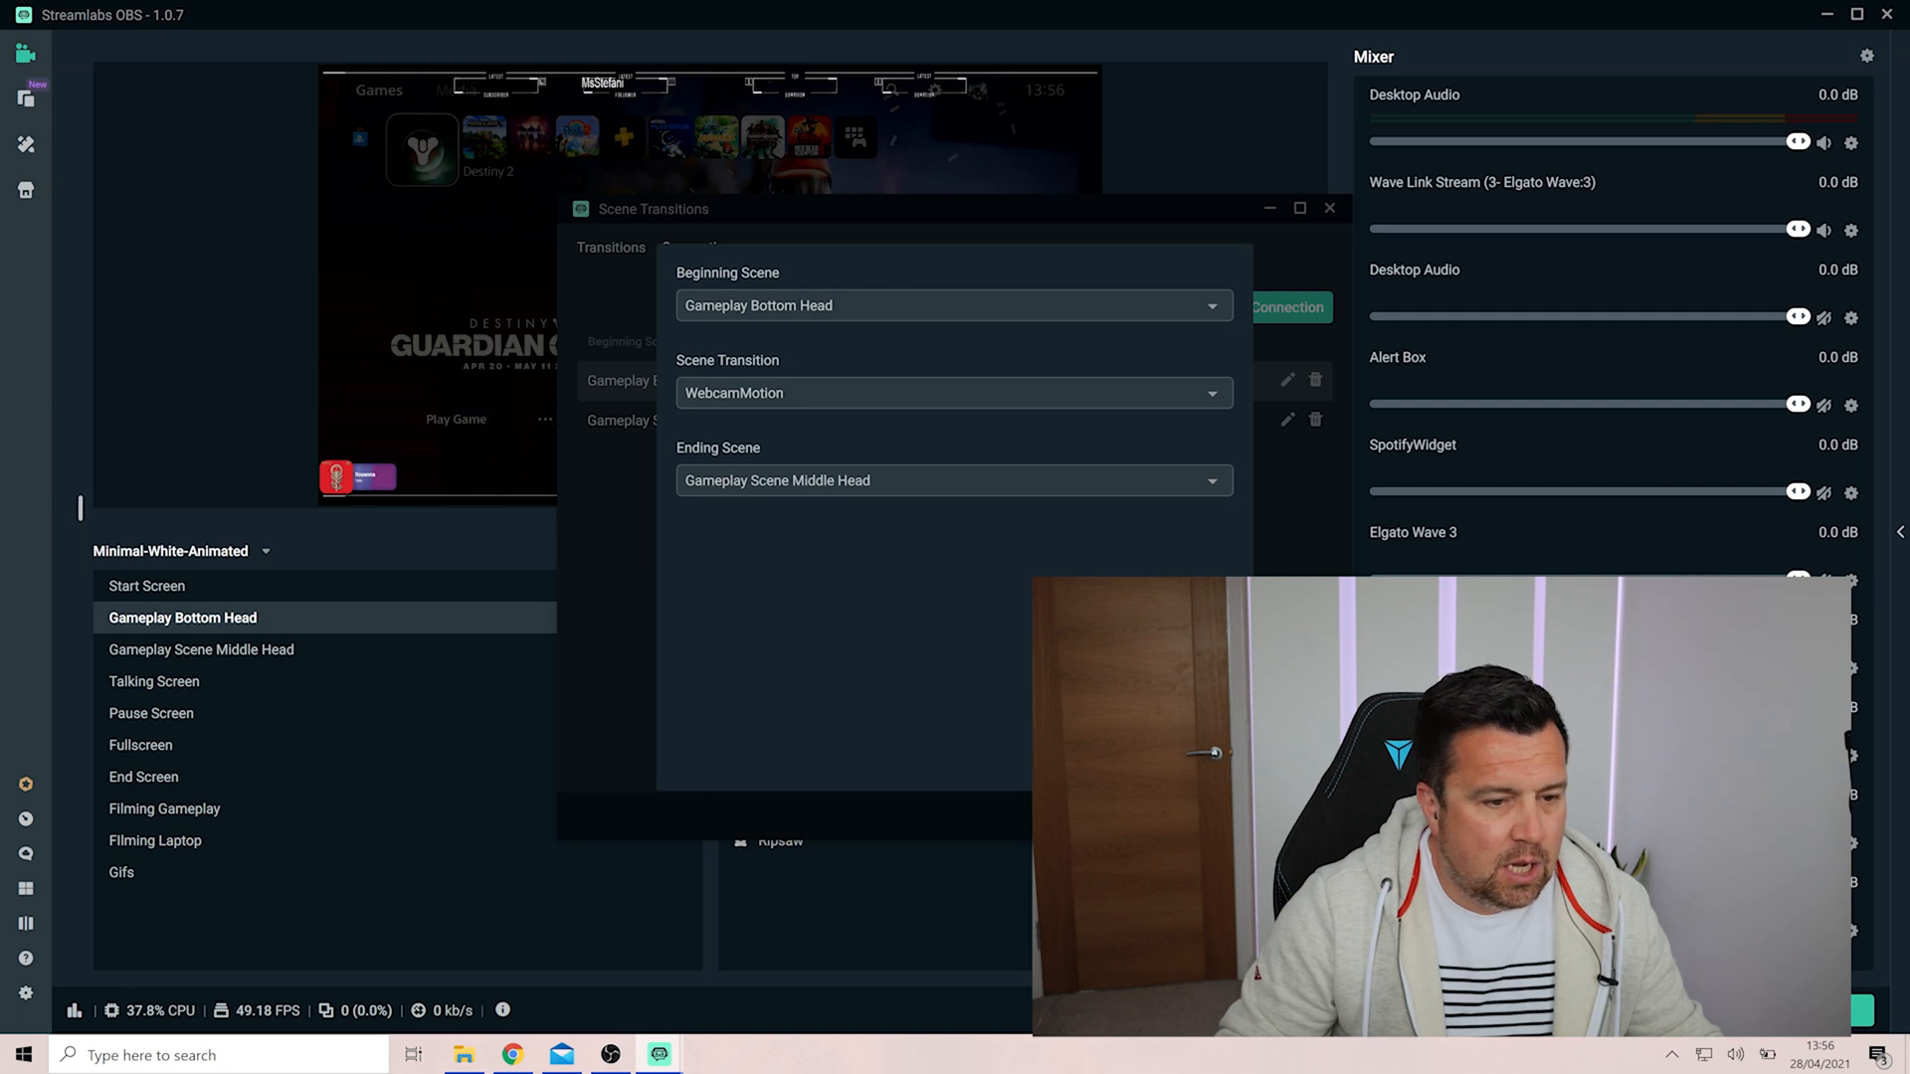
{"action": "left_click", "coordinate": [1204, 760]}
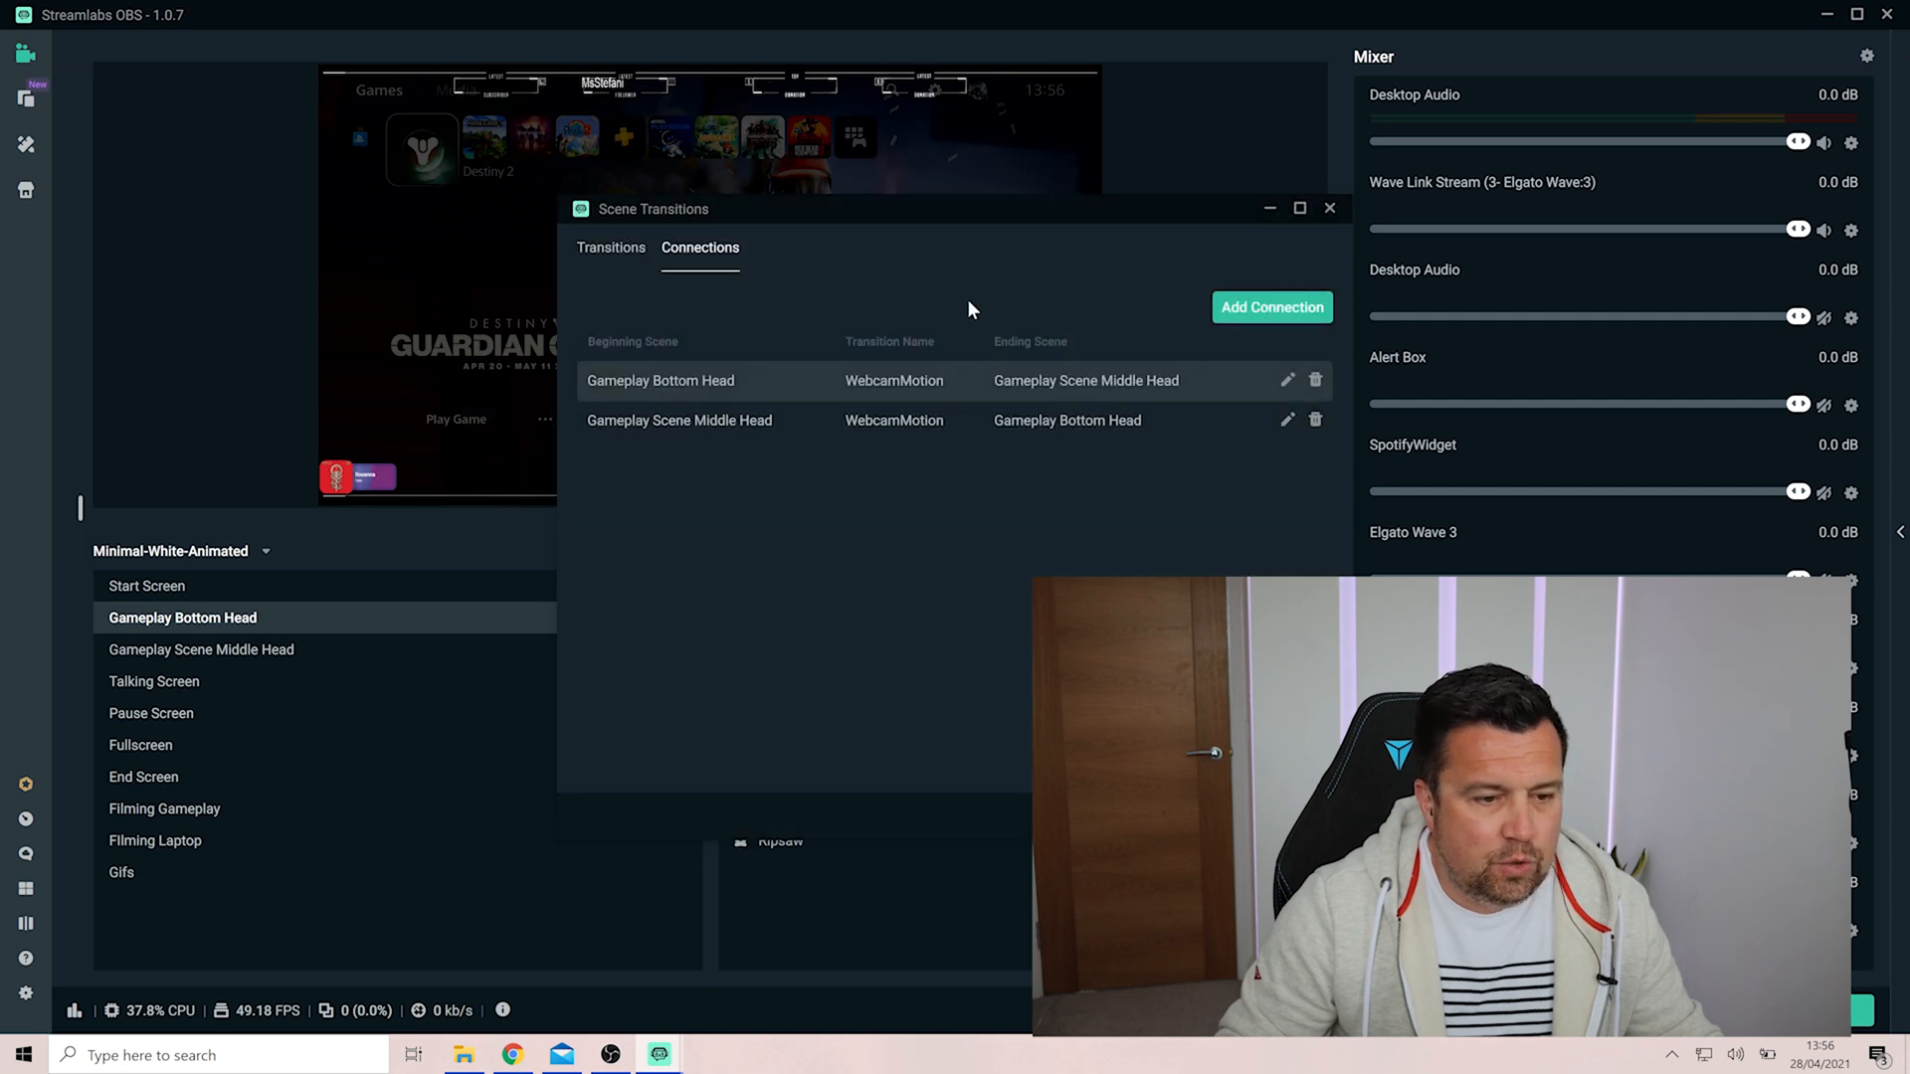
{"action": "left_click", "coordinate": [595, 254]}
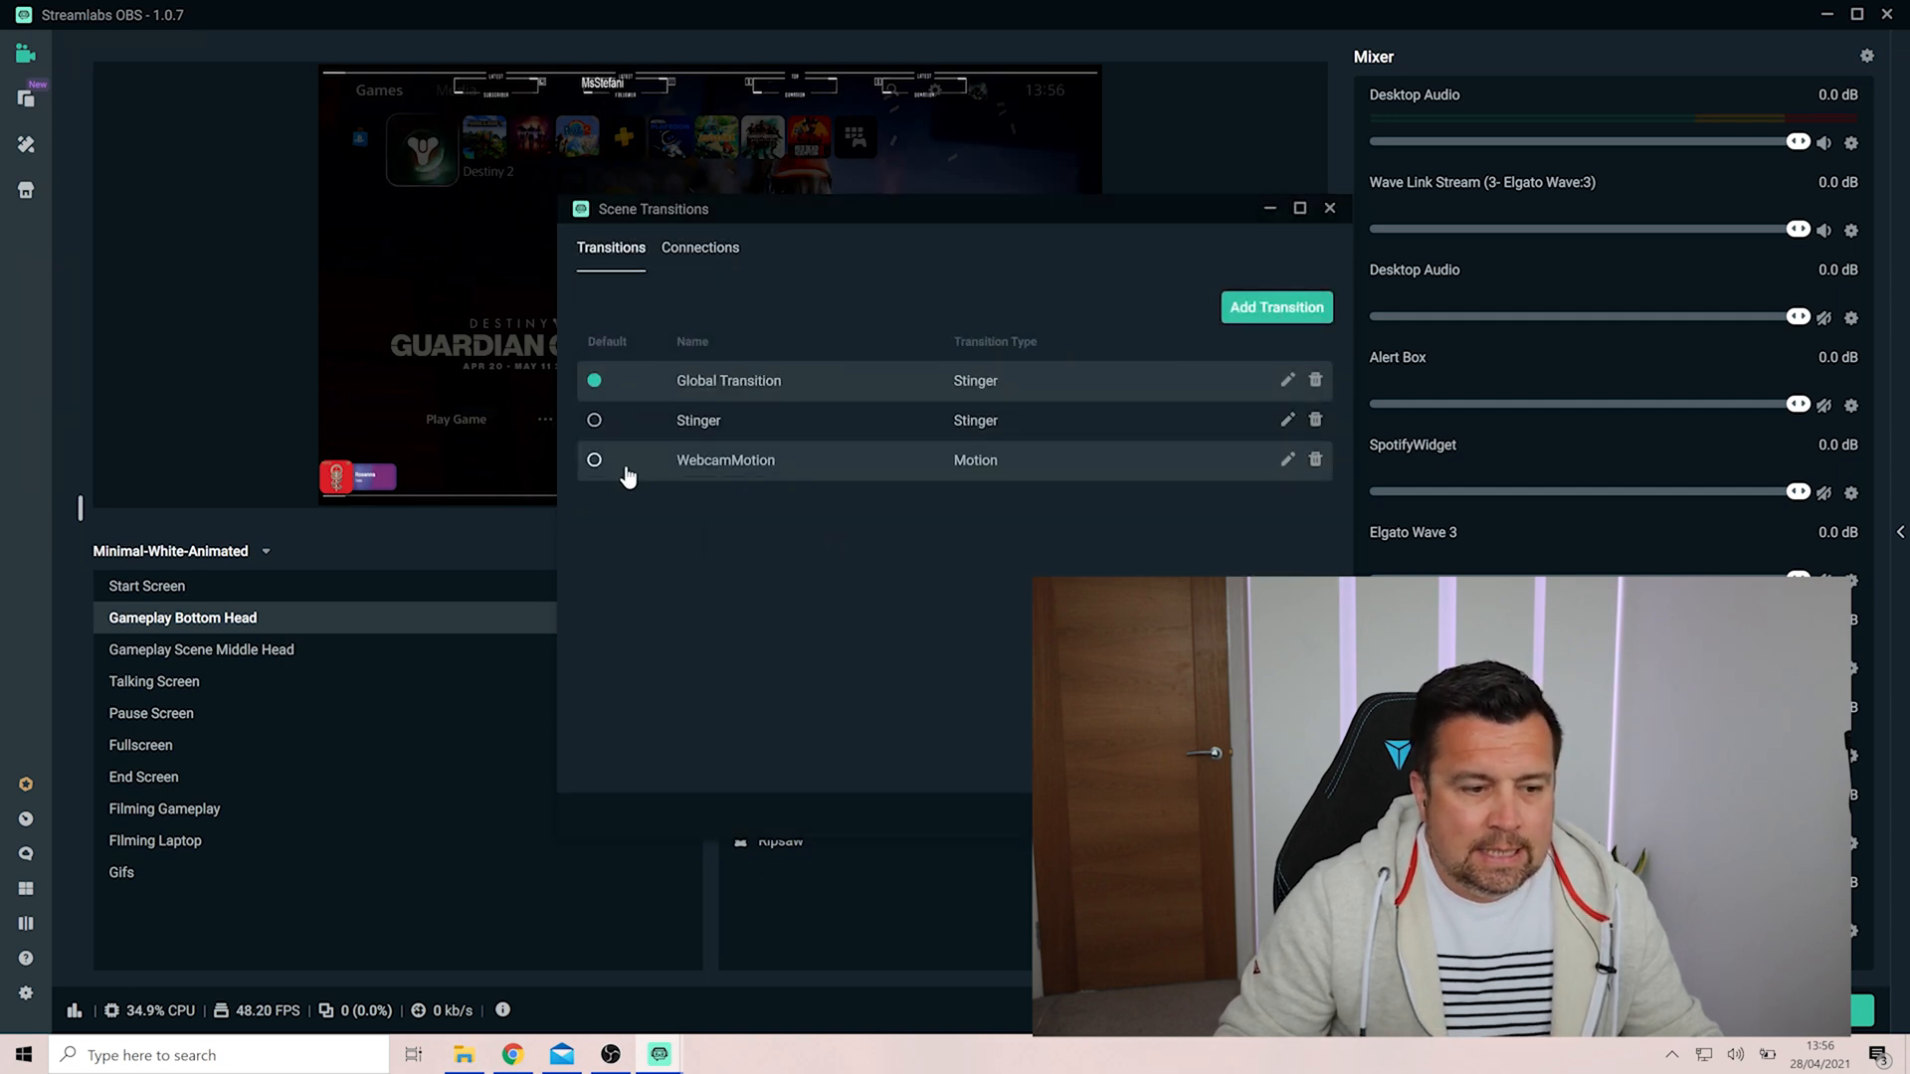
Step: Keep Global Transition as the default and rename the WebcamMotion transition to WebcamMotion1
{"action": "left_click", "coordinate": [595, 381]}
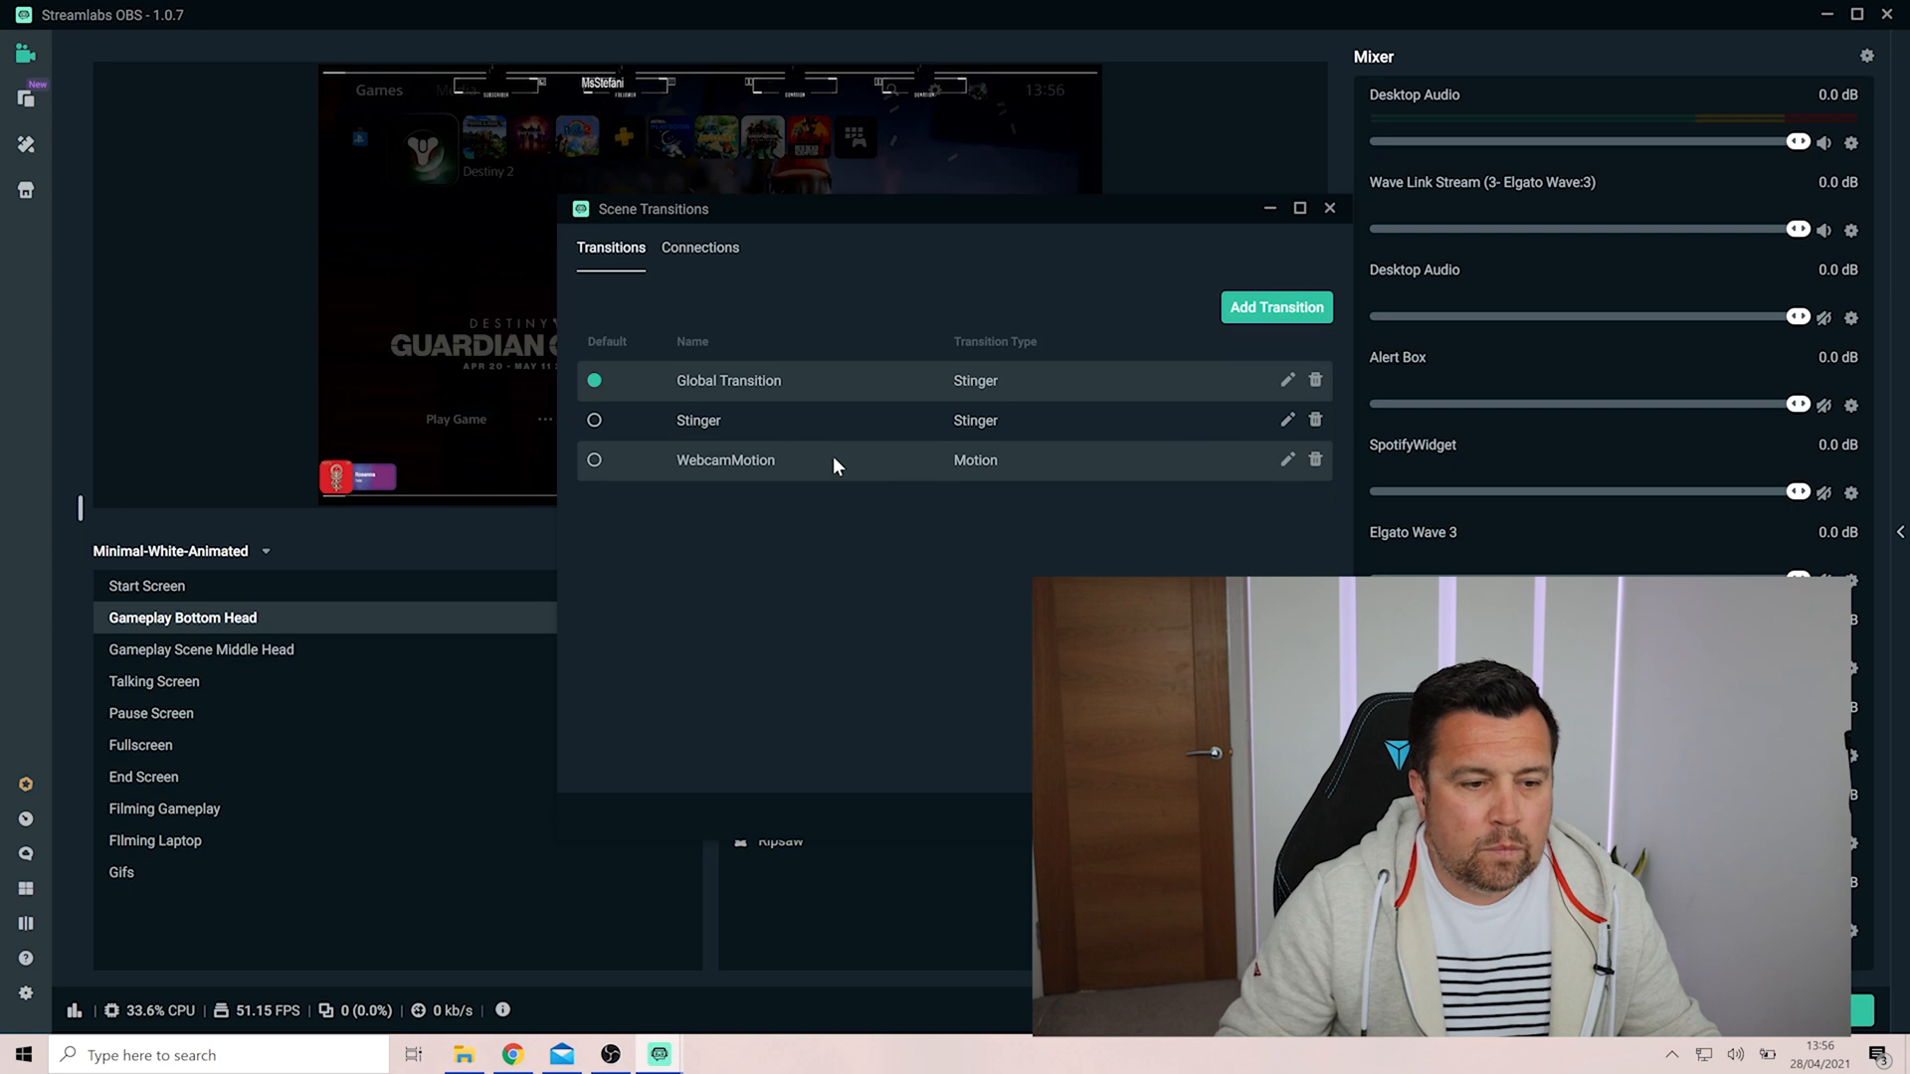
{"action": "left_click", "coordinate": [1287, 460]}
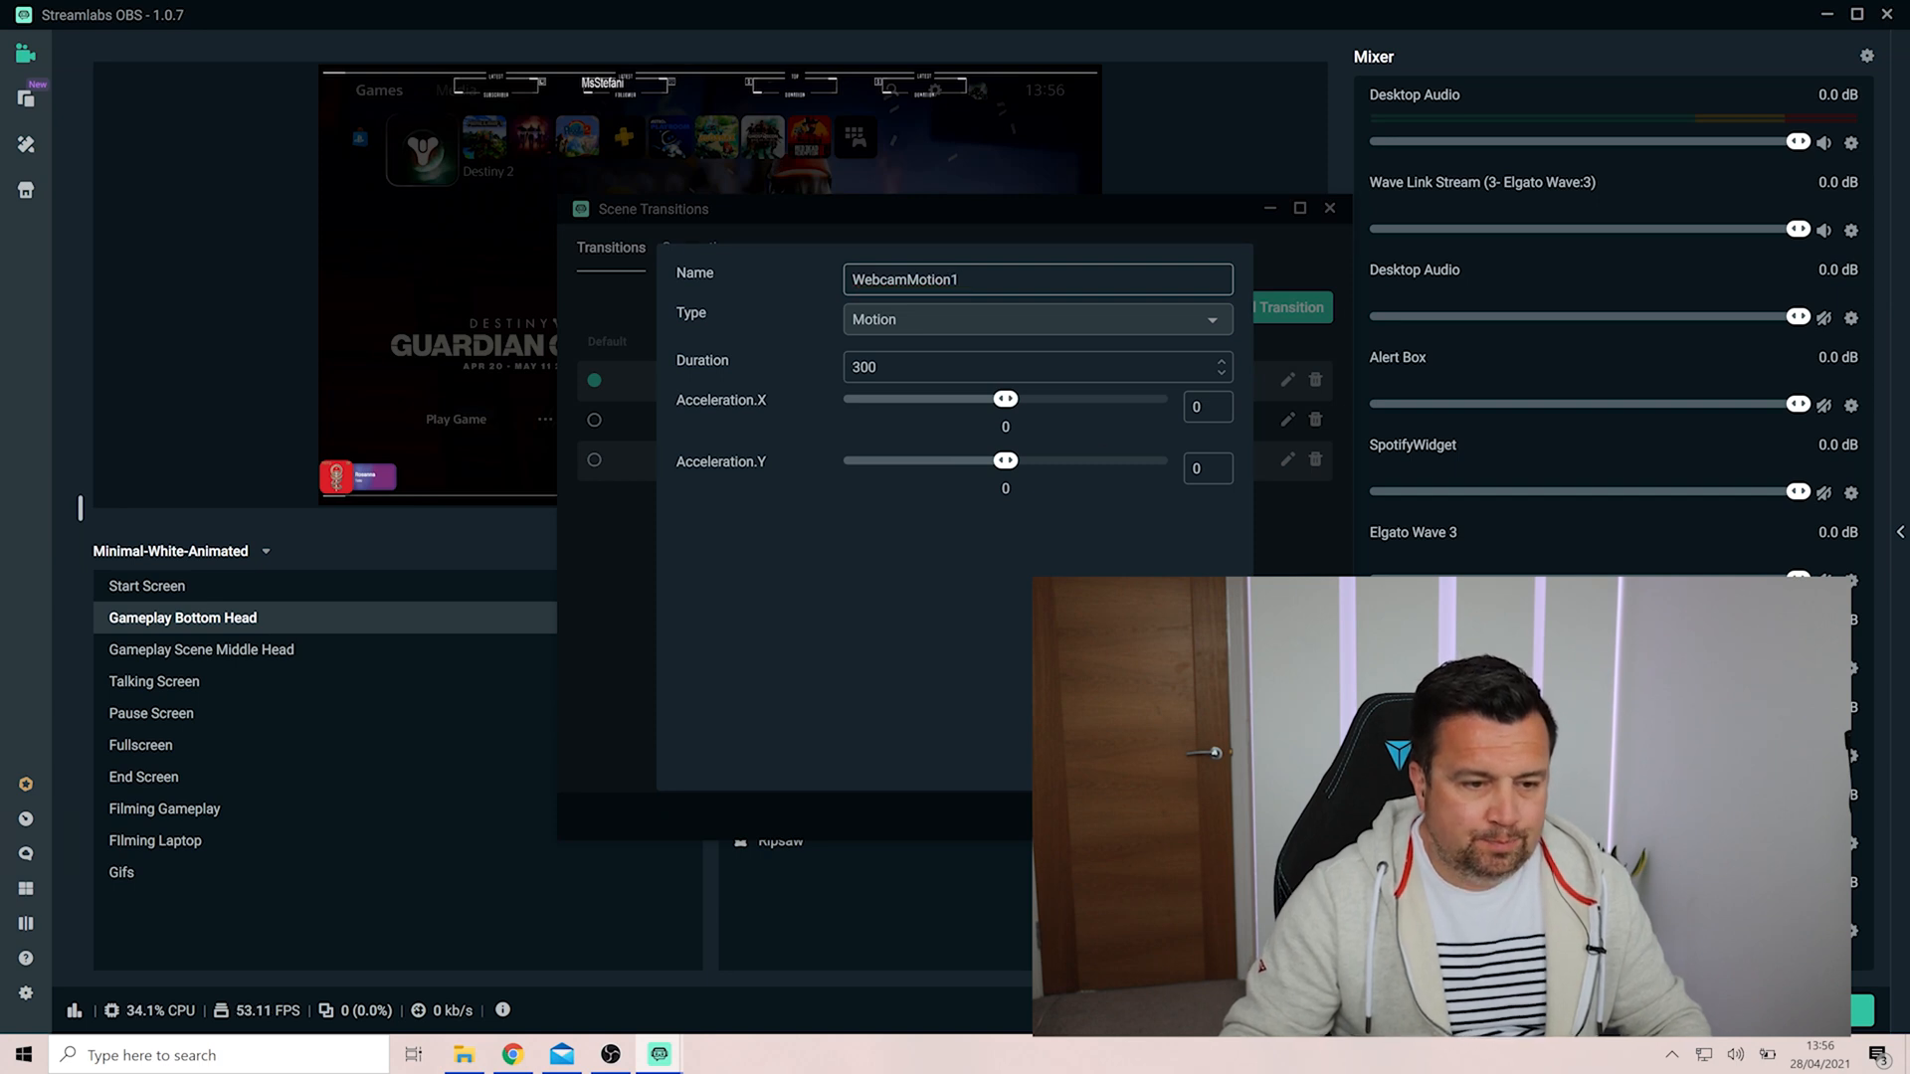
{"action": "left_click", "coordinate": [1211, 760]}
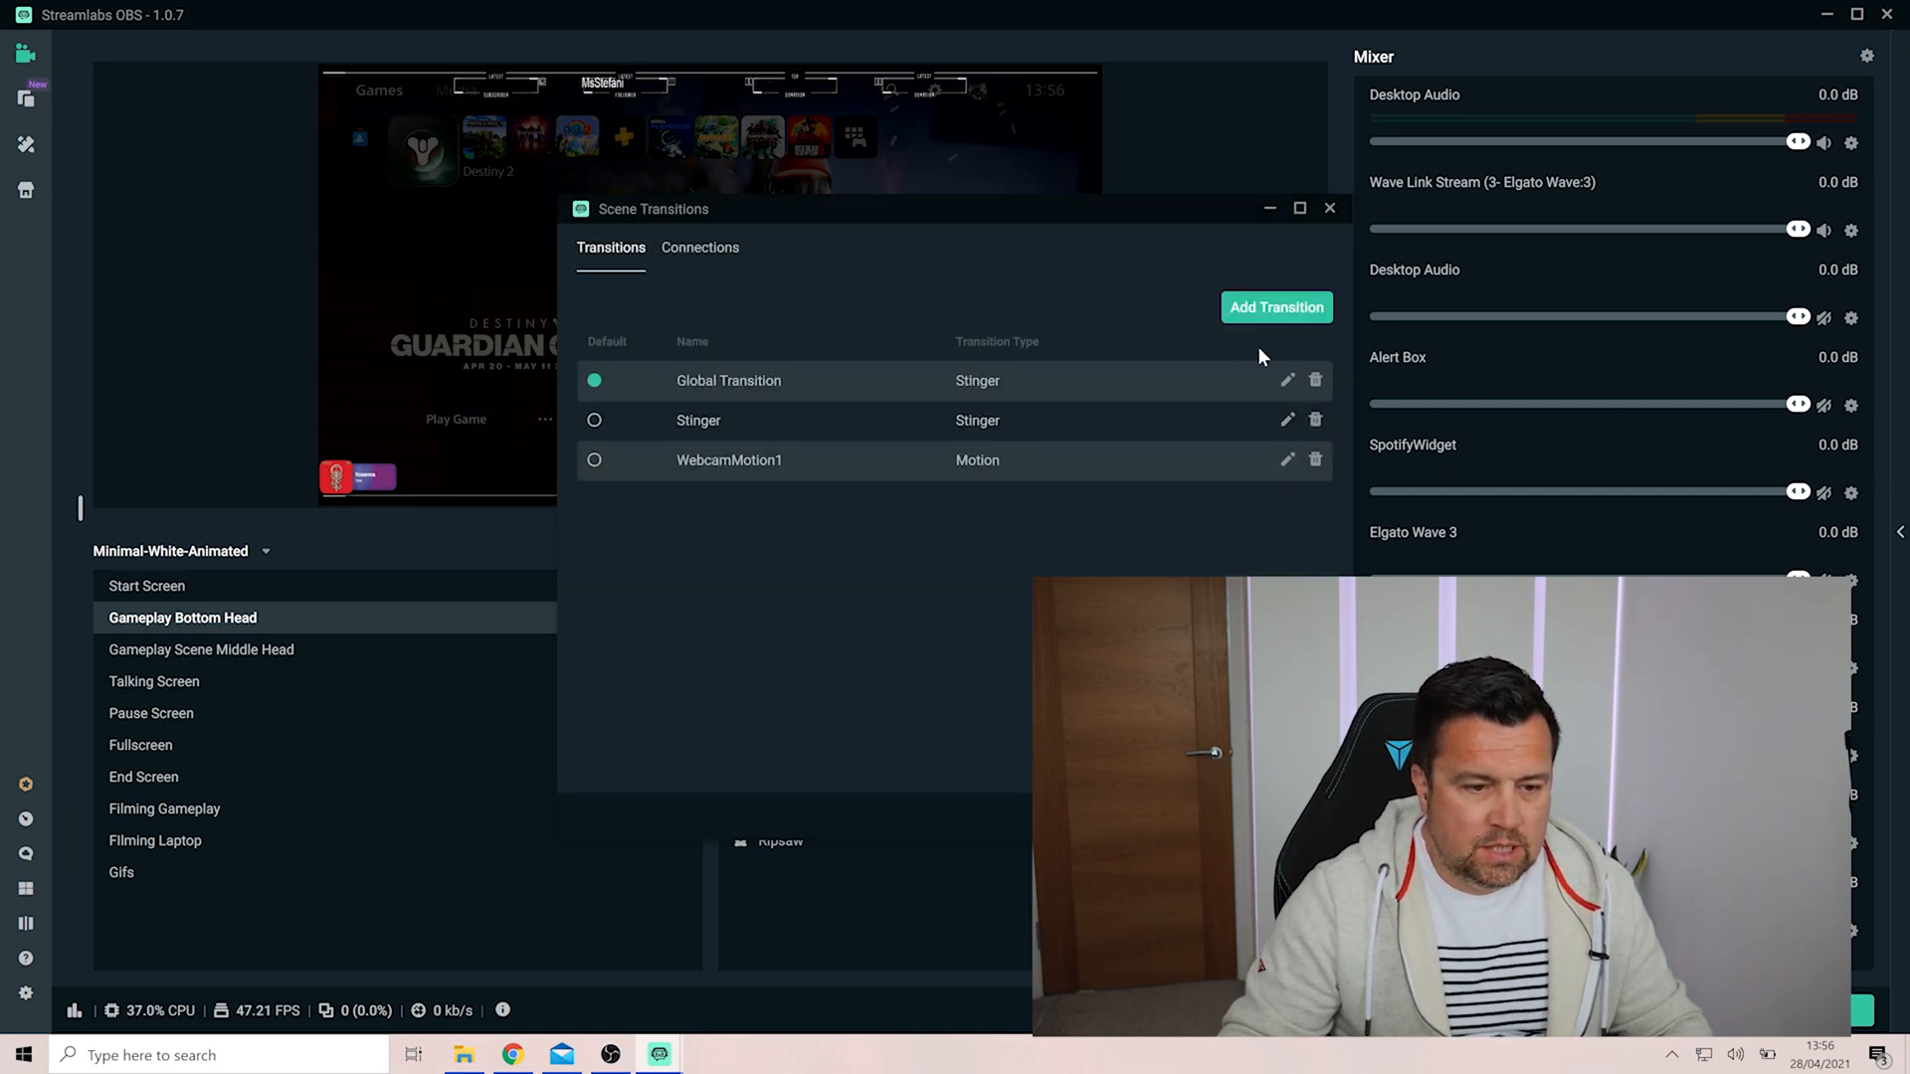
Step: Add a second transition named Webcammotion2 with the Motion type
{"action": "left_click", "coordinate": [1283, 310]}
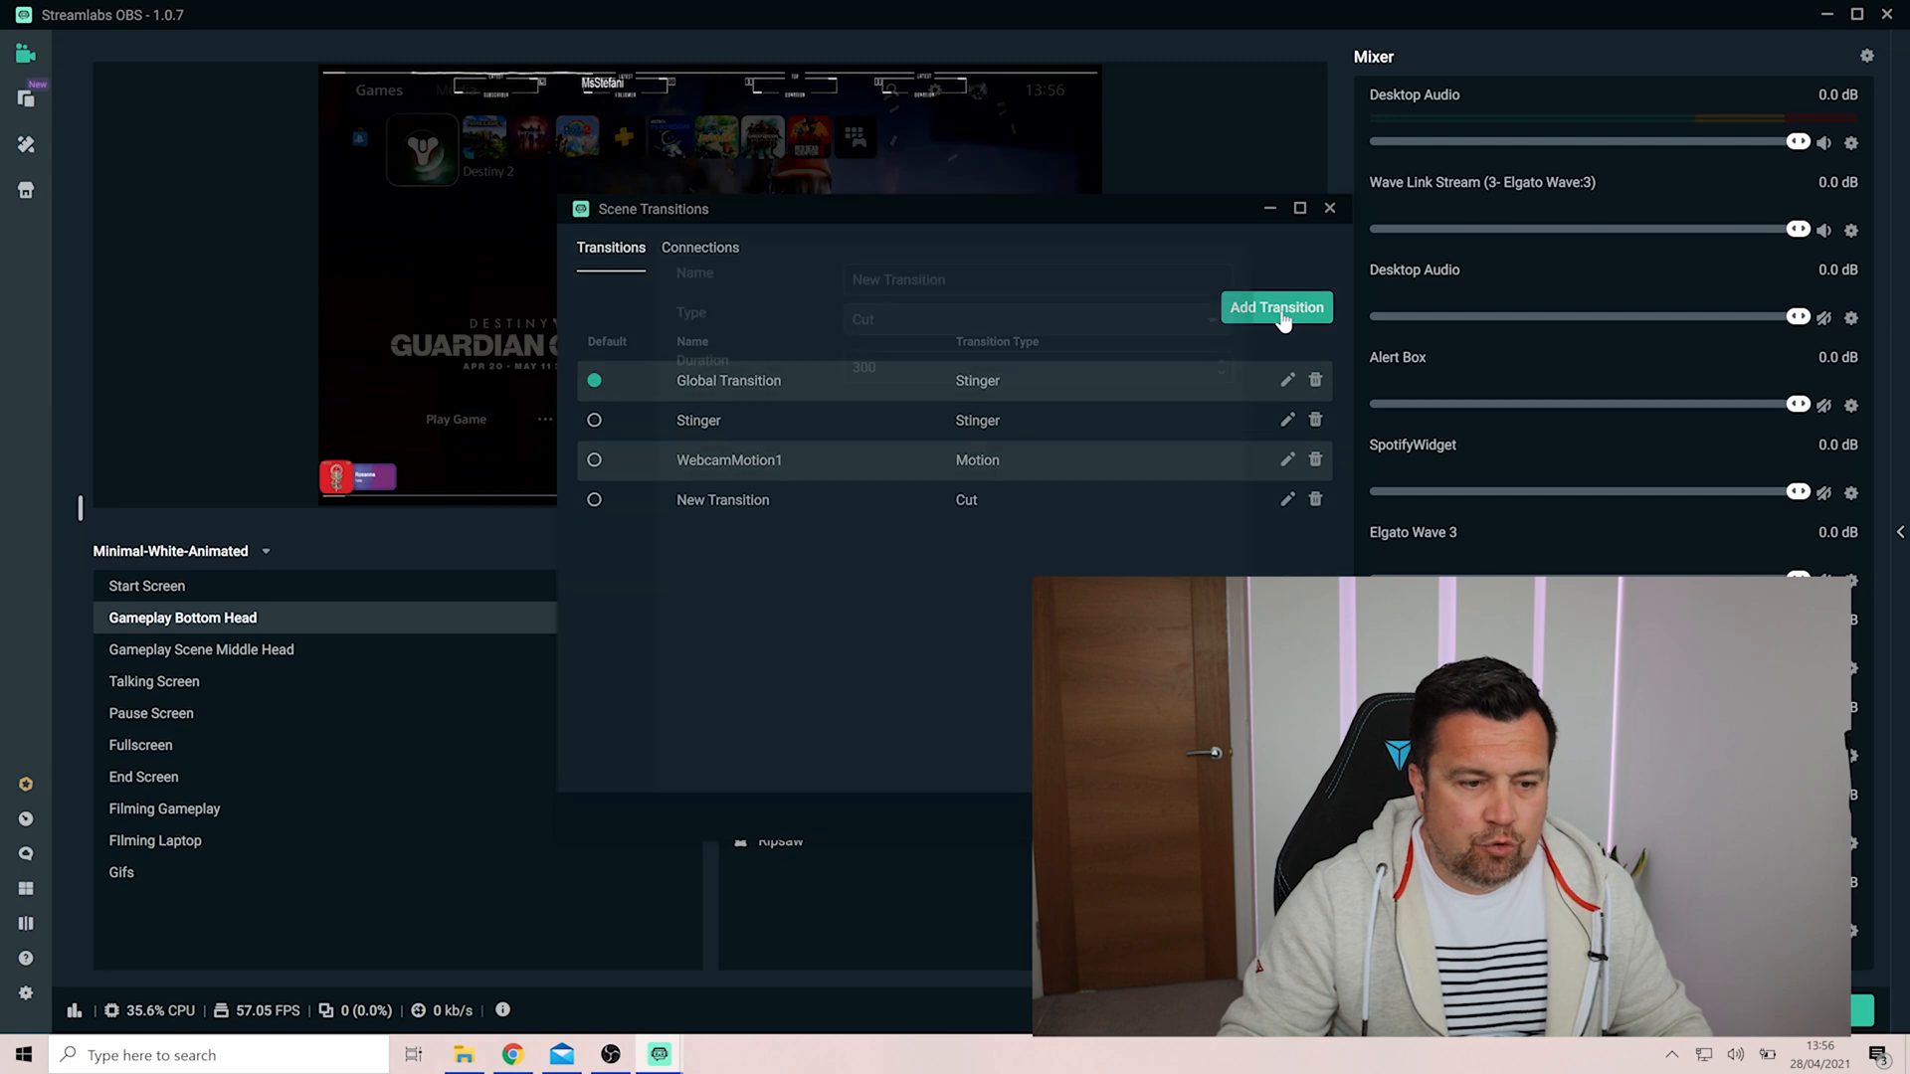
{"action": "left_click_drag", "start_coordinate": [963, 280], "coordinate": [725, 263]}
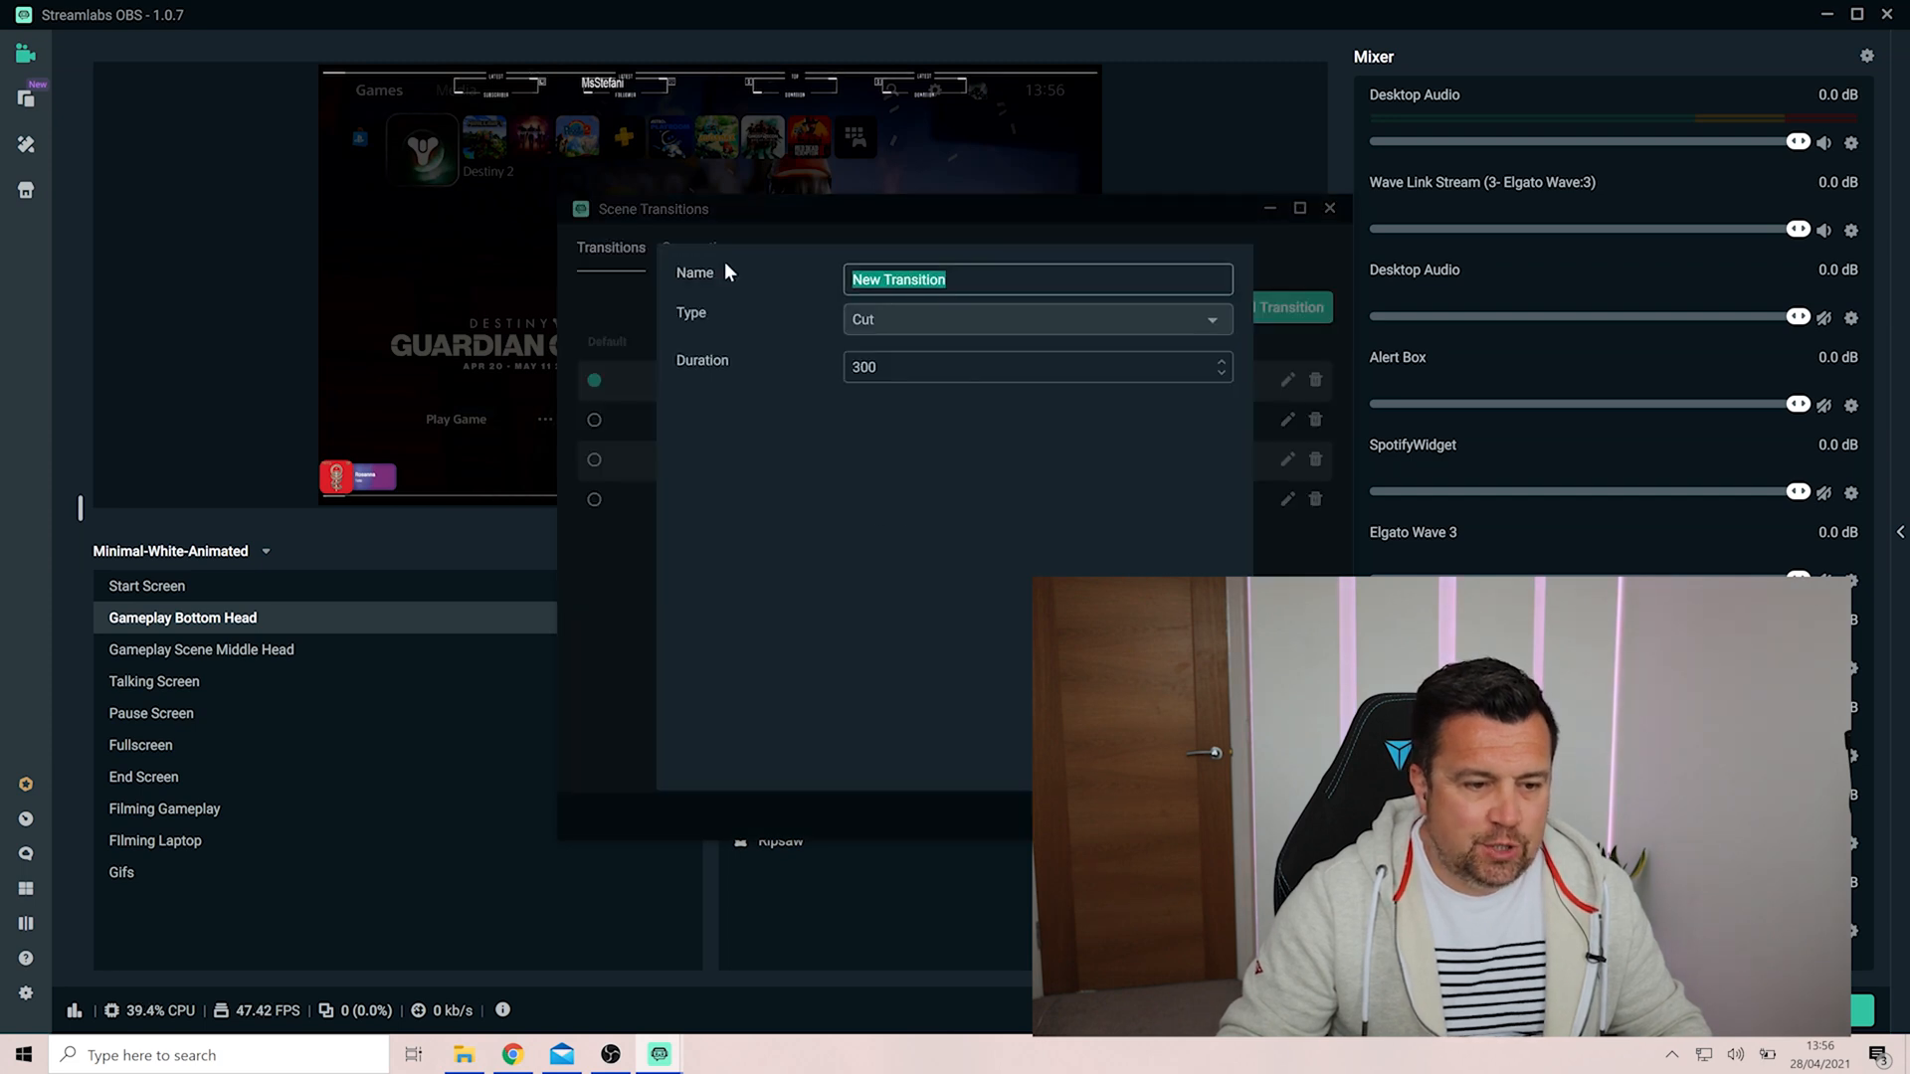
{"action": "type", "text": "Webcammotion2"}
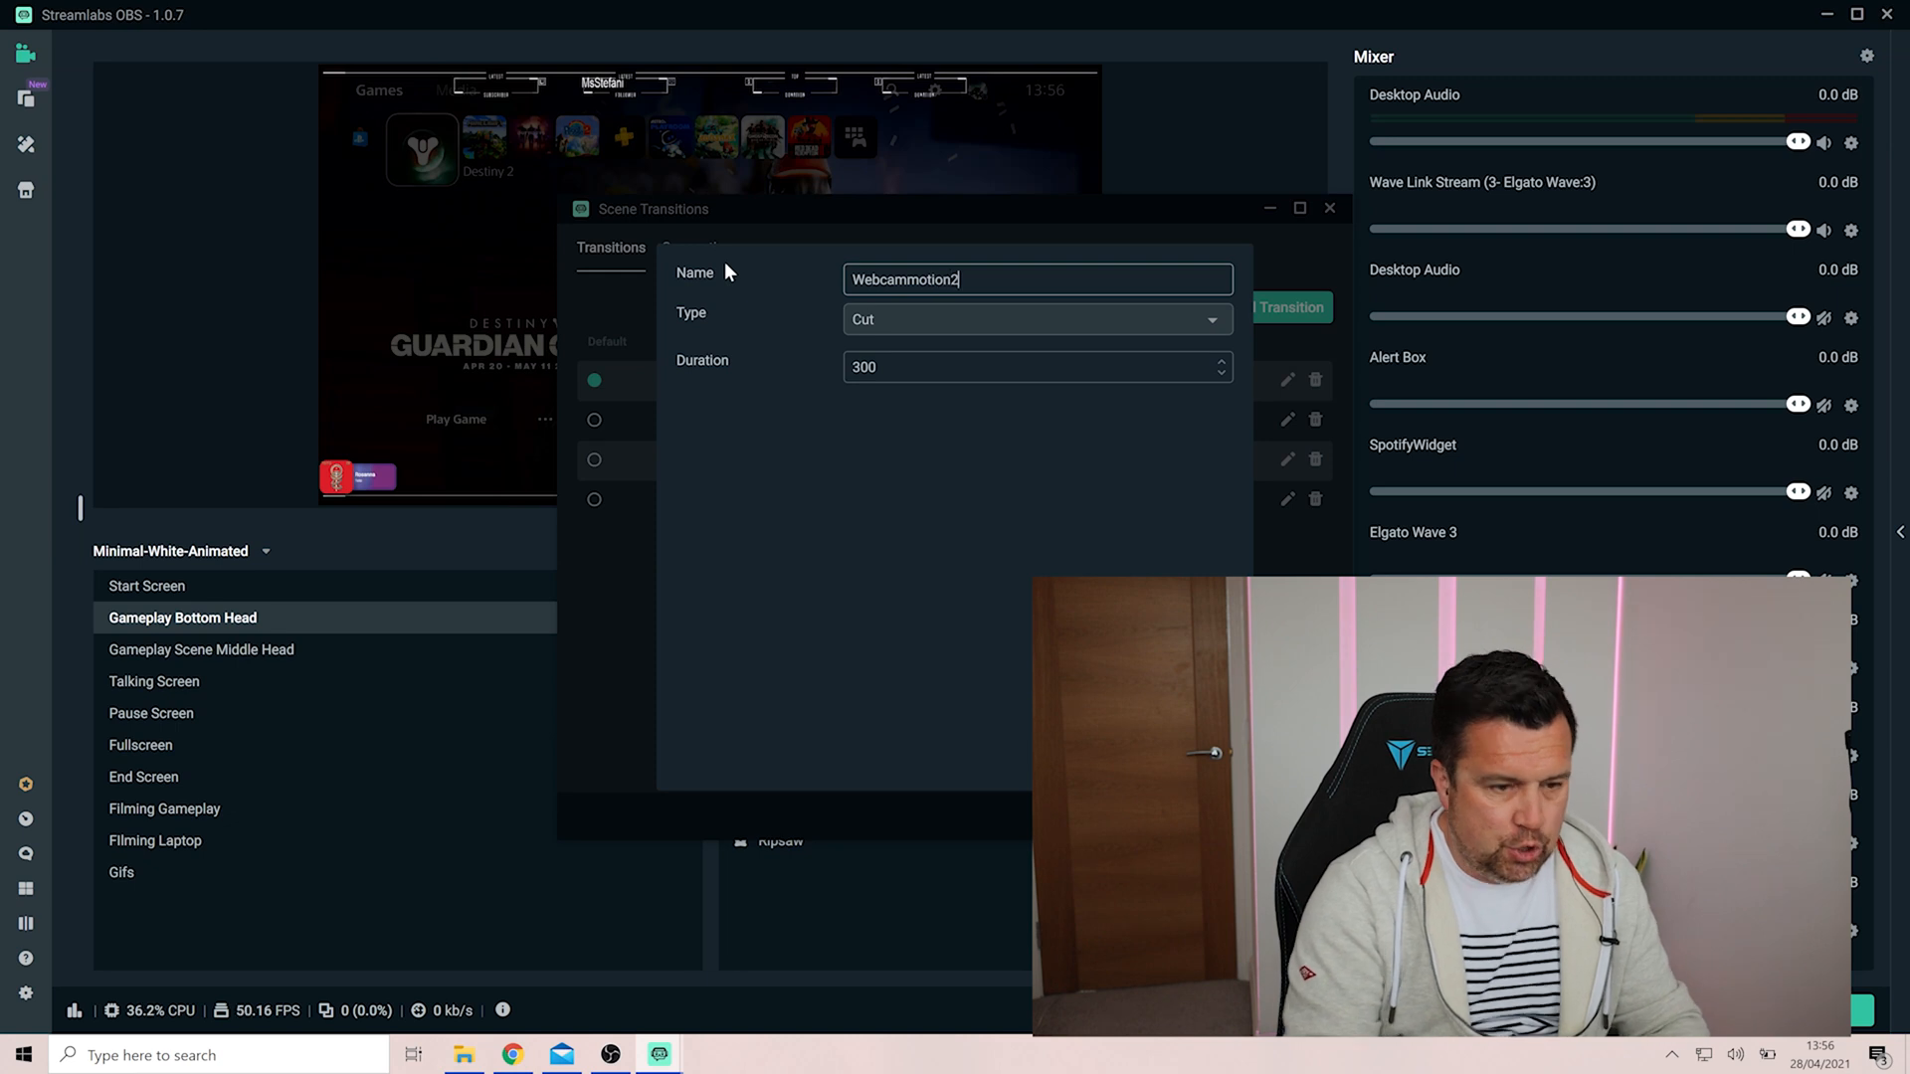
{"action": "left_click", "coordinate": [875, 324]}
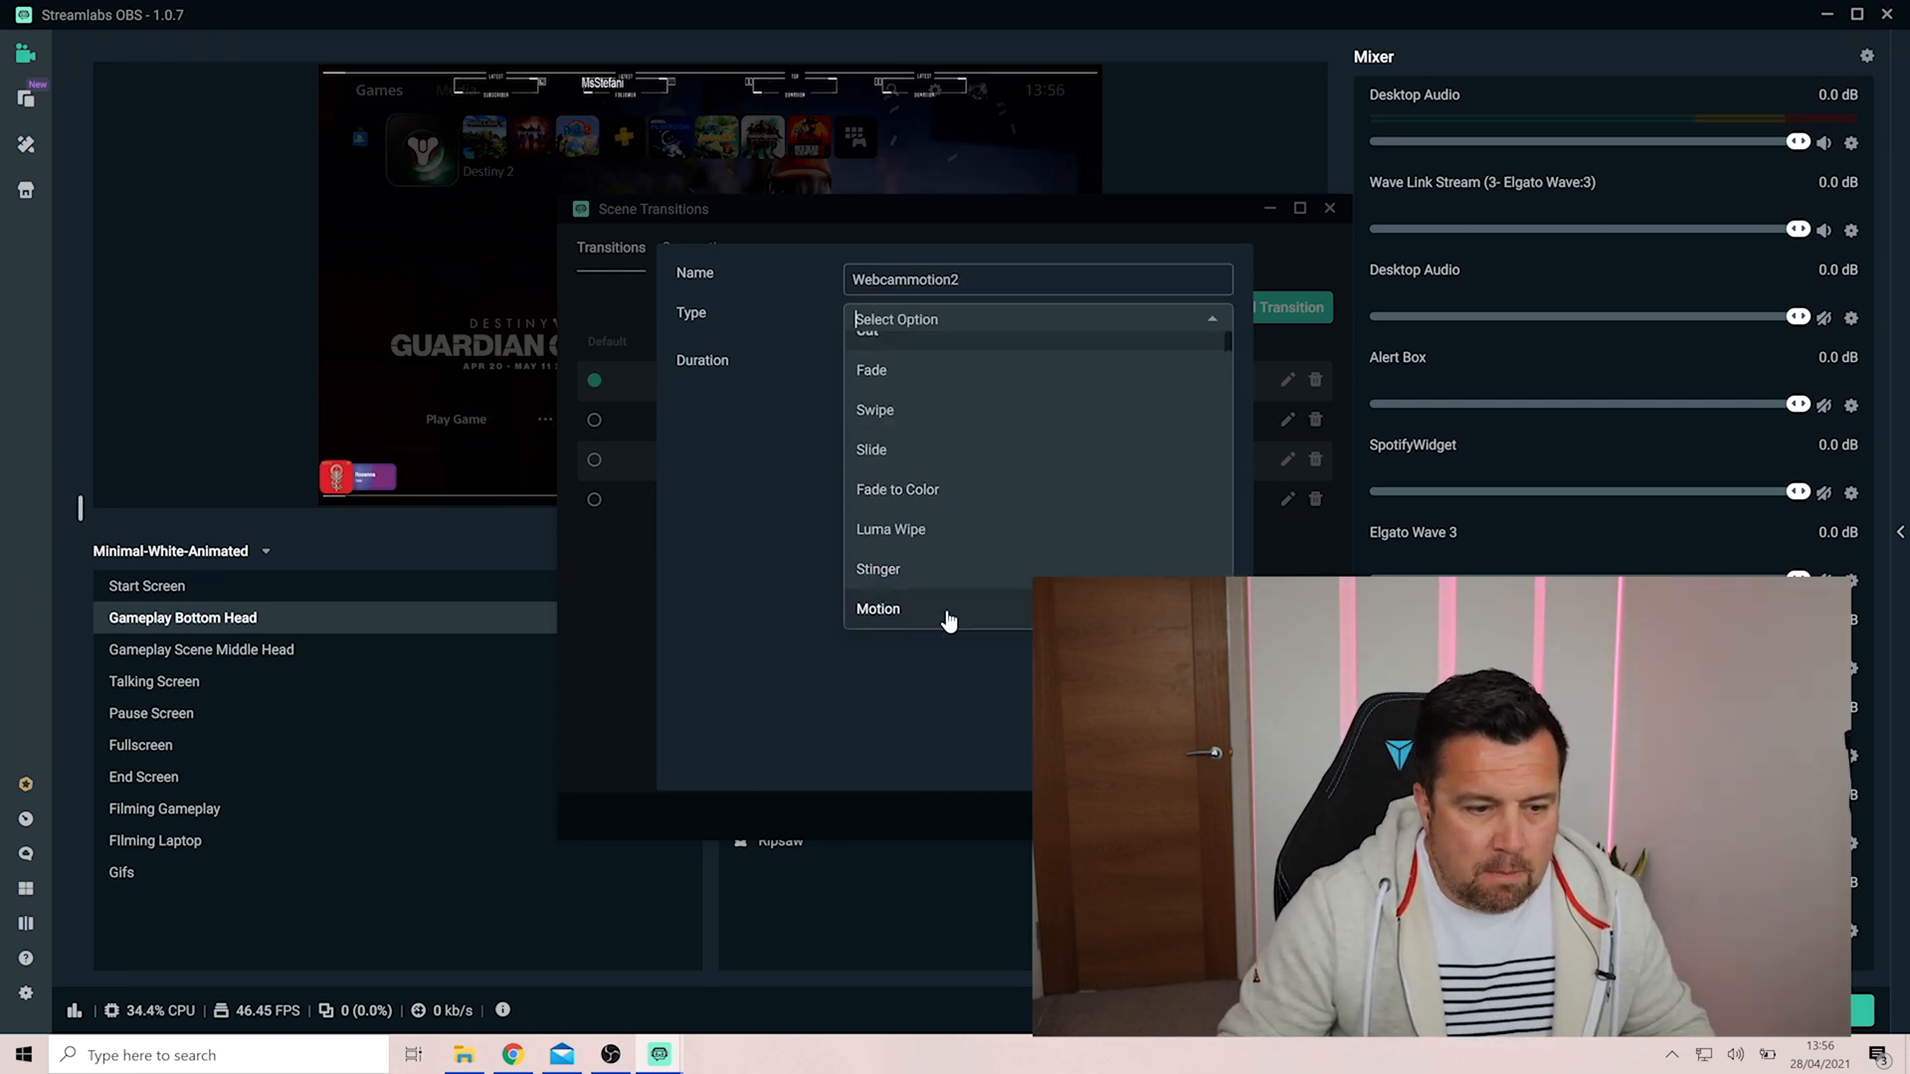
{"action": "left_click", "coordinate": [946, 611]}
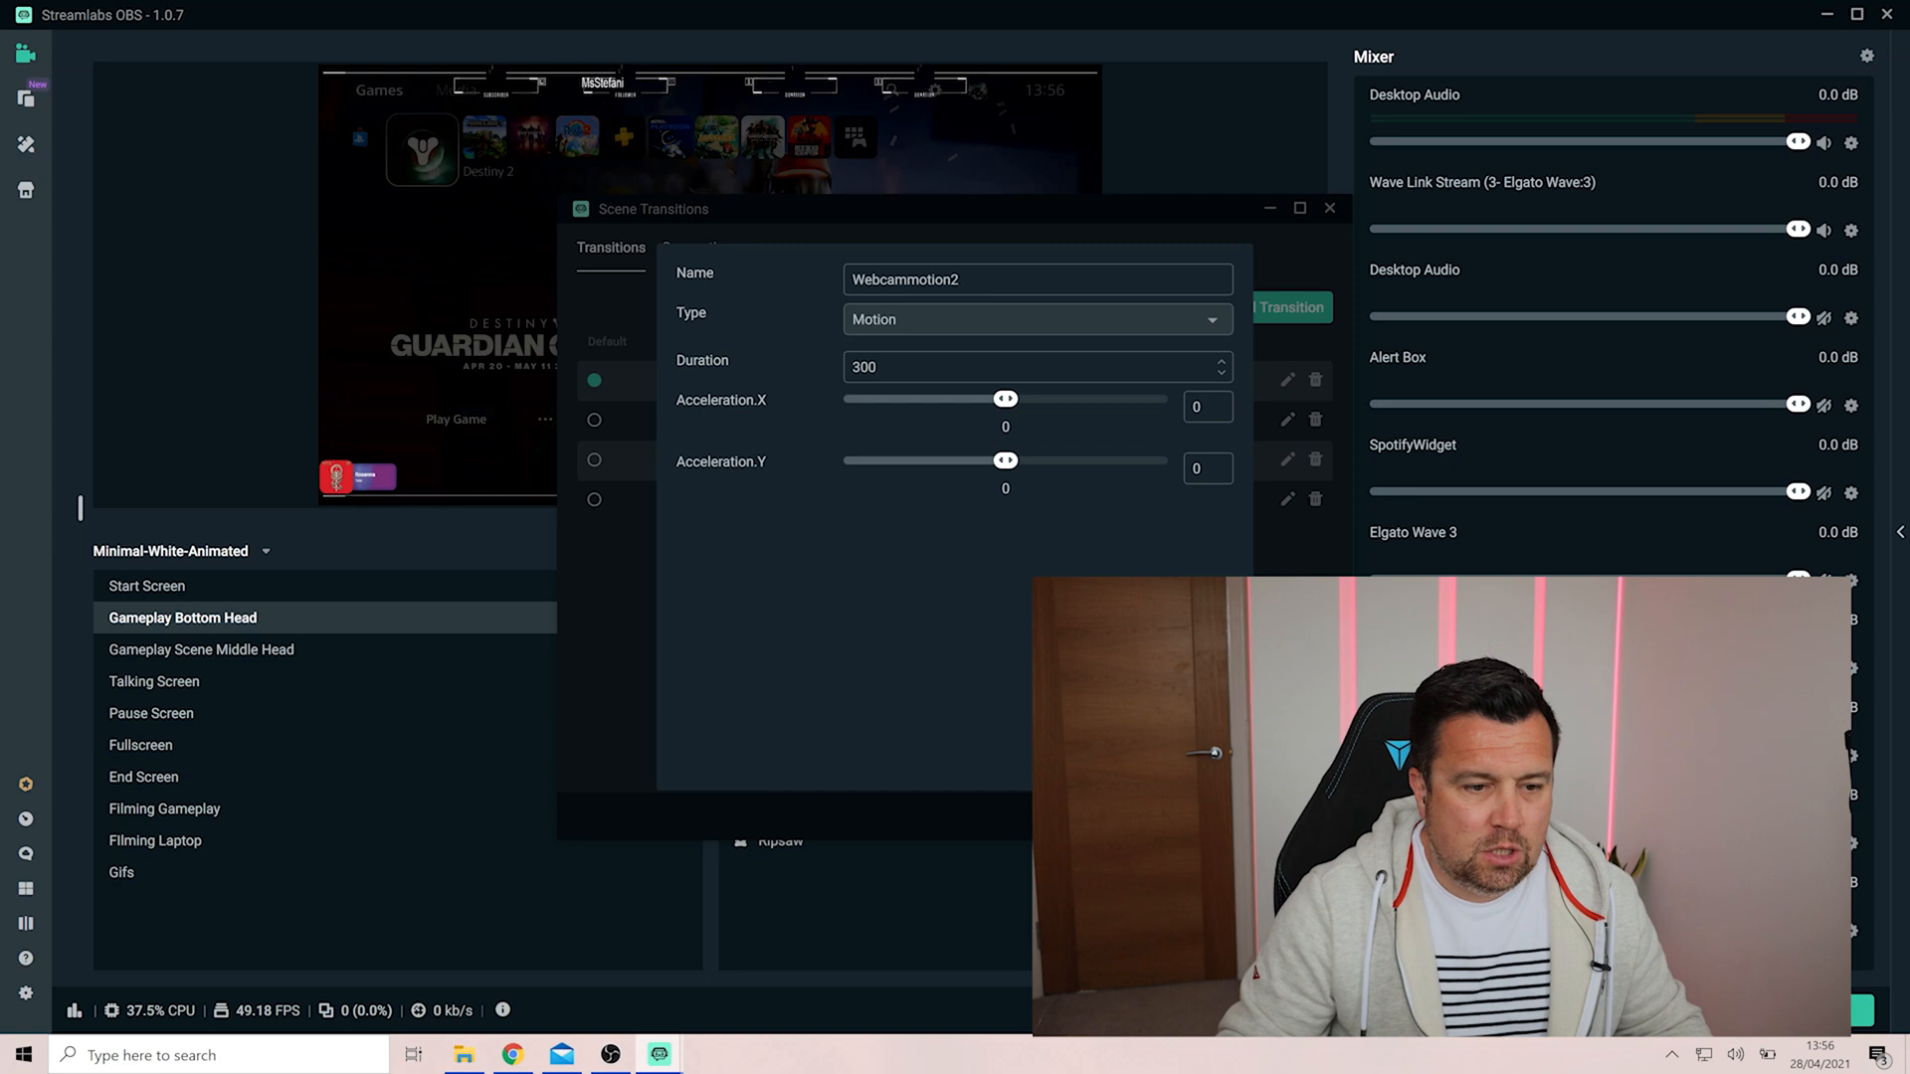
{"action": "left_click", "coordinate": [1204, 756]}
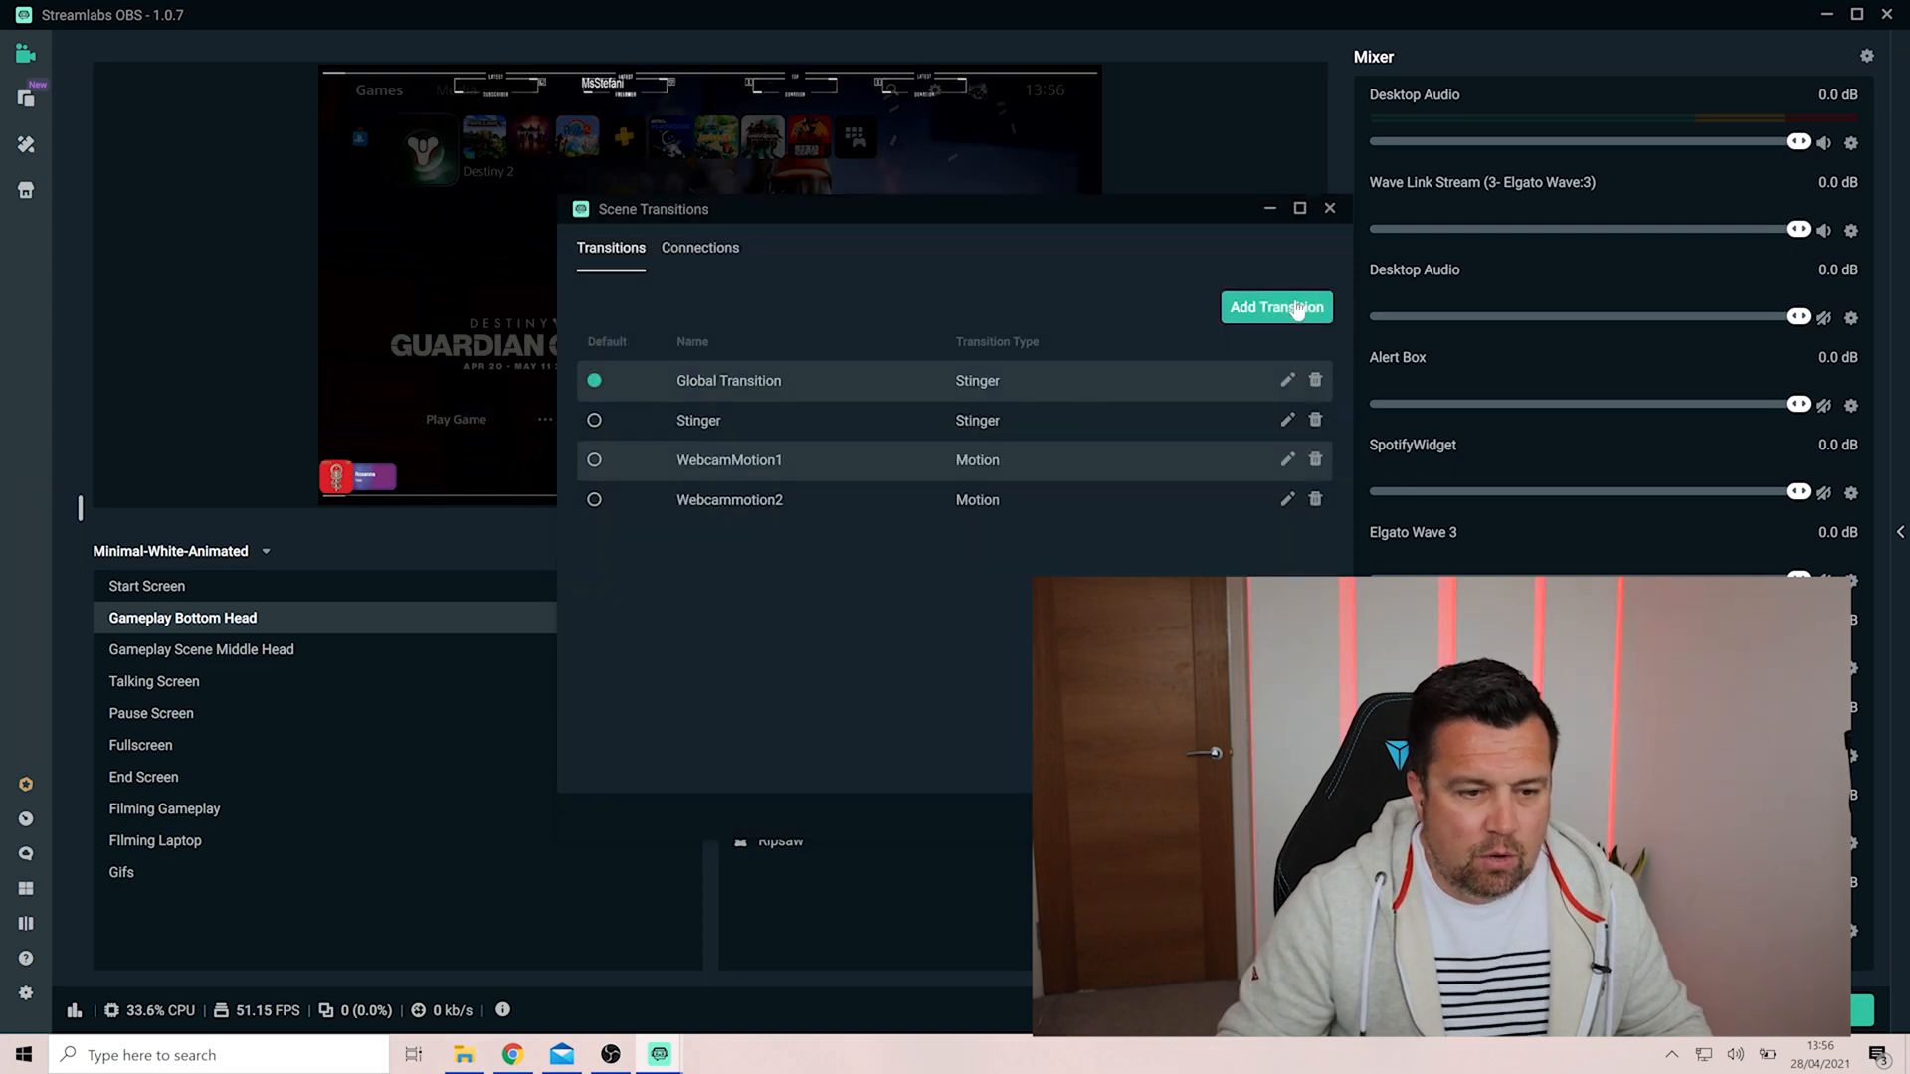
Step: Assign Webcammotion2 to the connection from Gameplay Scene Middle Head to Gameplay Bottom Head
{"action": "left_click", "coordinate": [722, 261]}
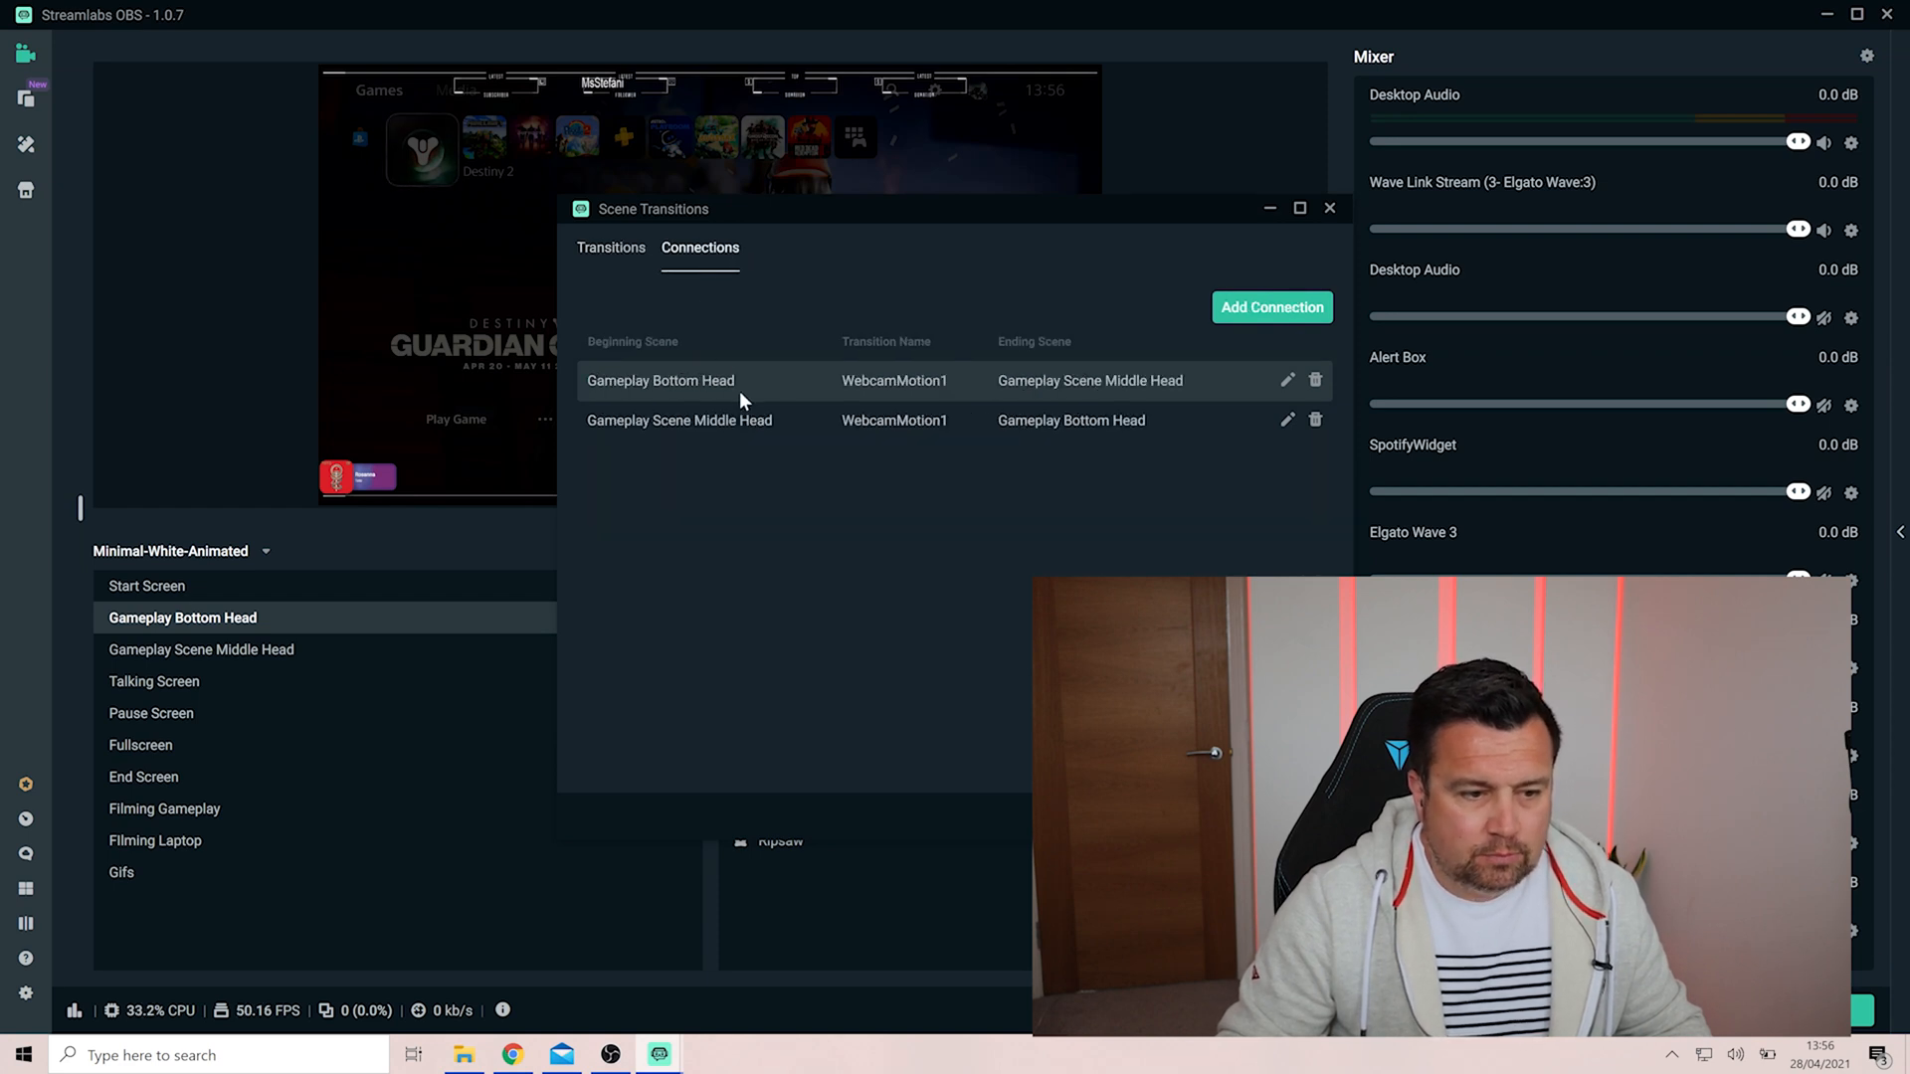
{"action": "left_click", "coordinate": [1288, 419]}
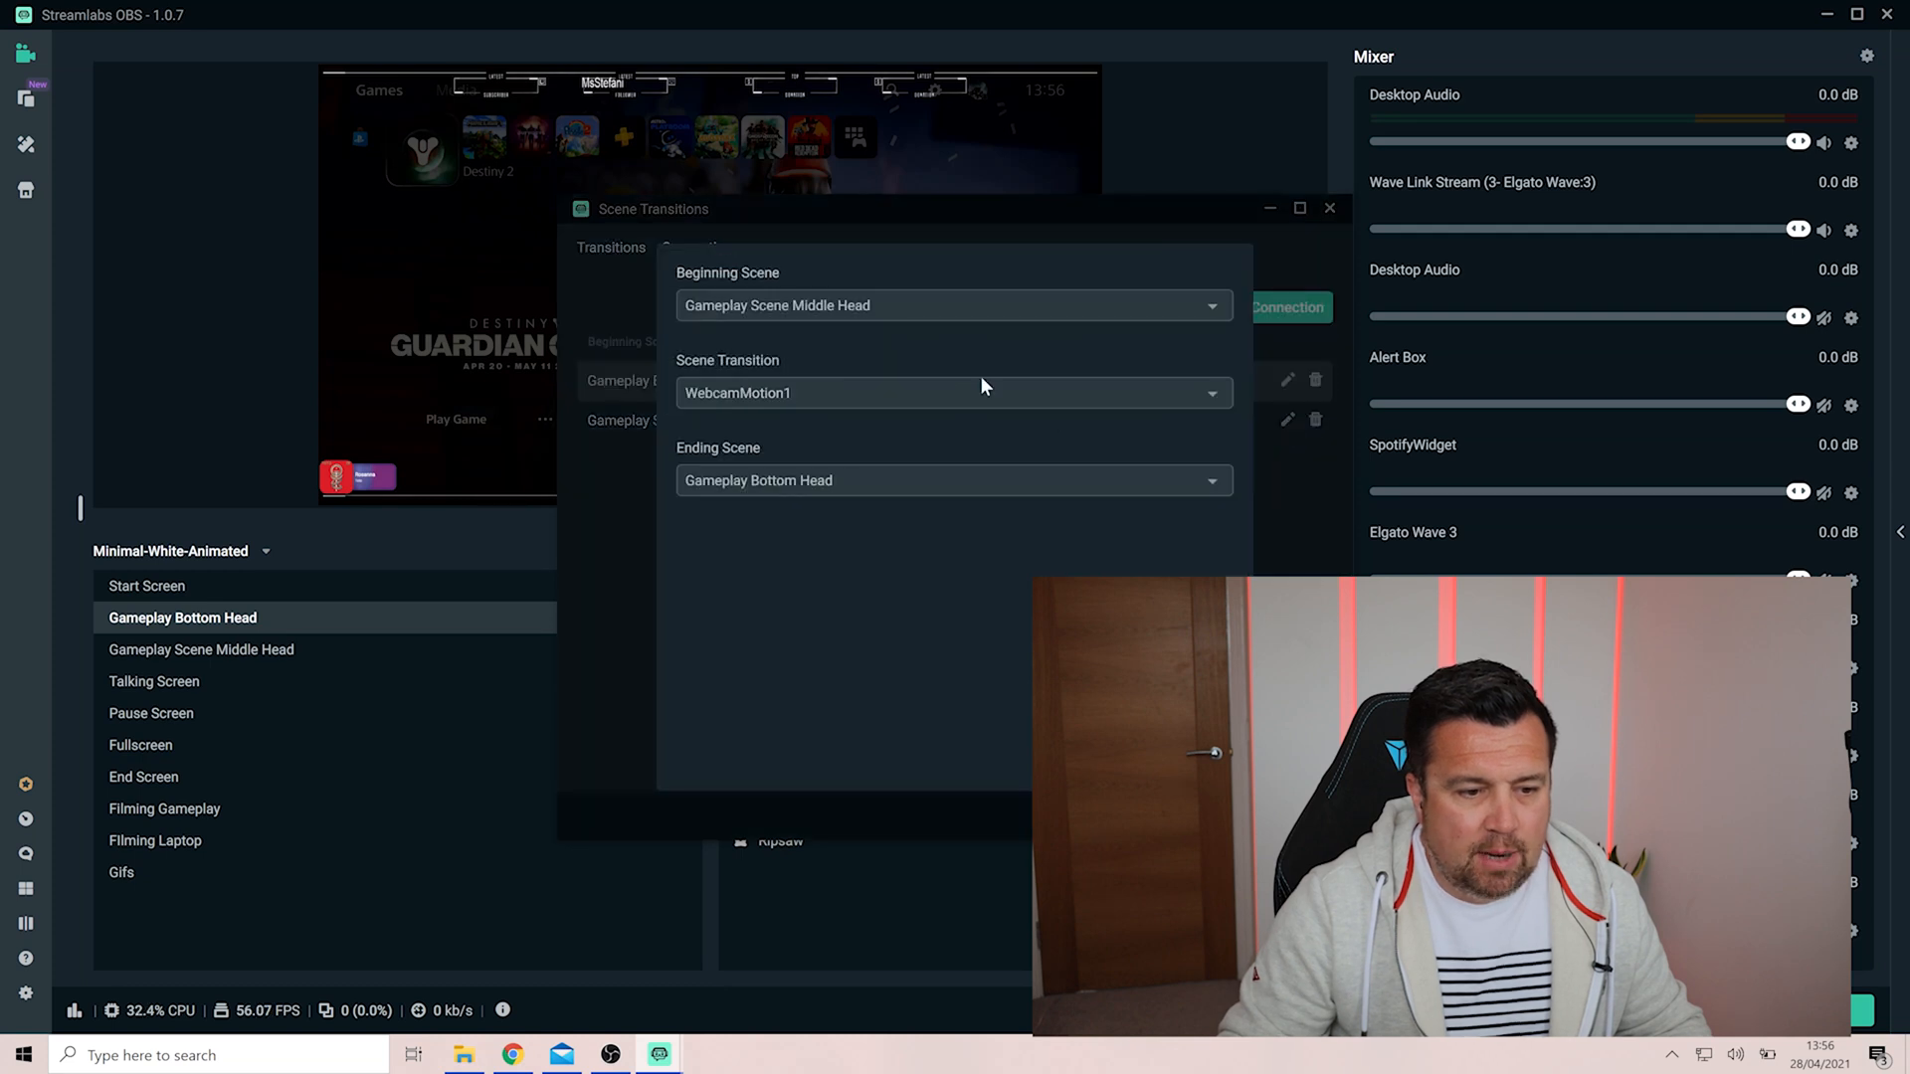
{"action": "left_click", "coordinate": [863, 393]}
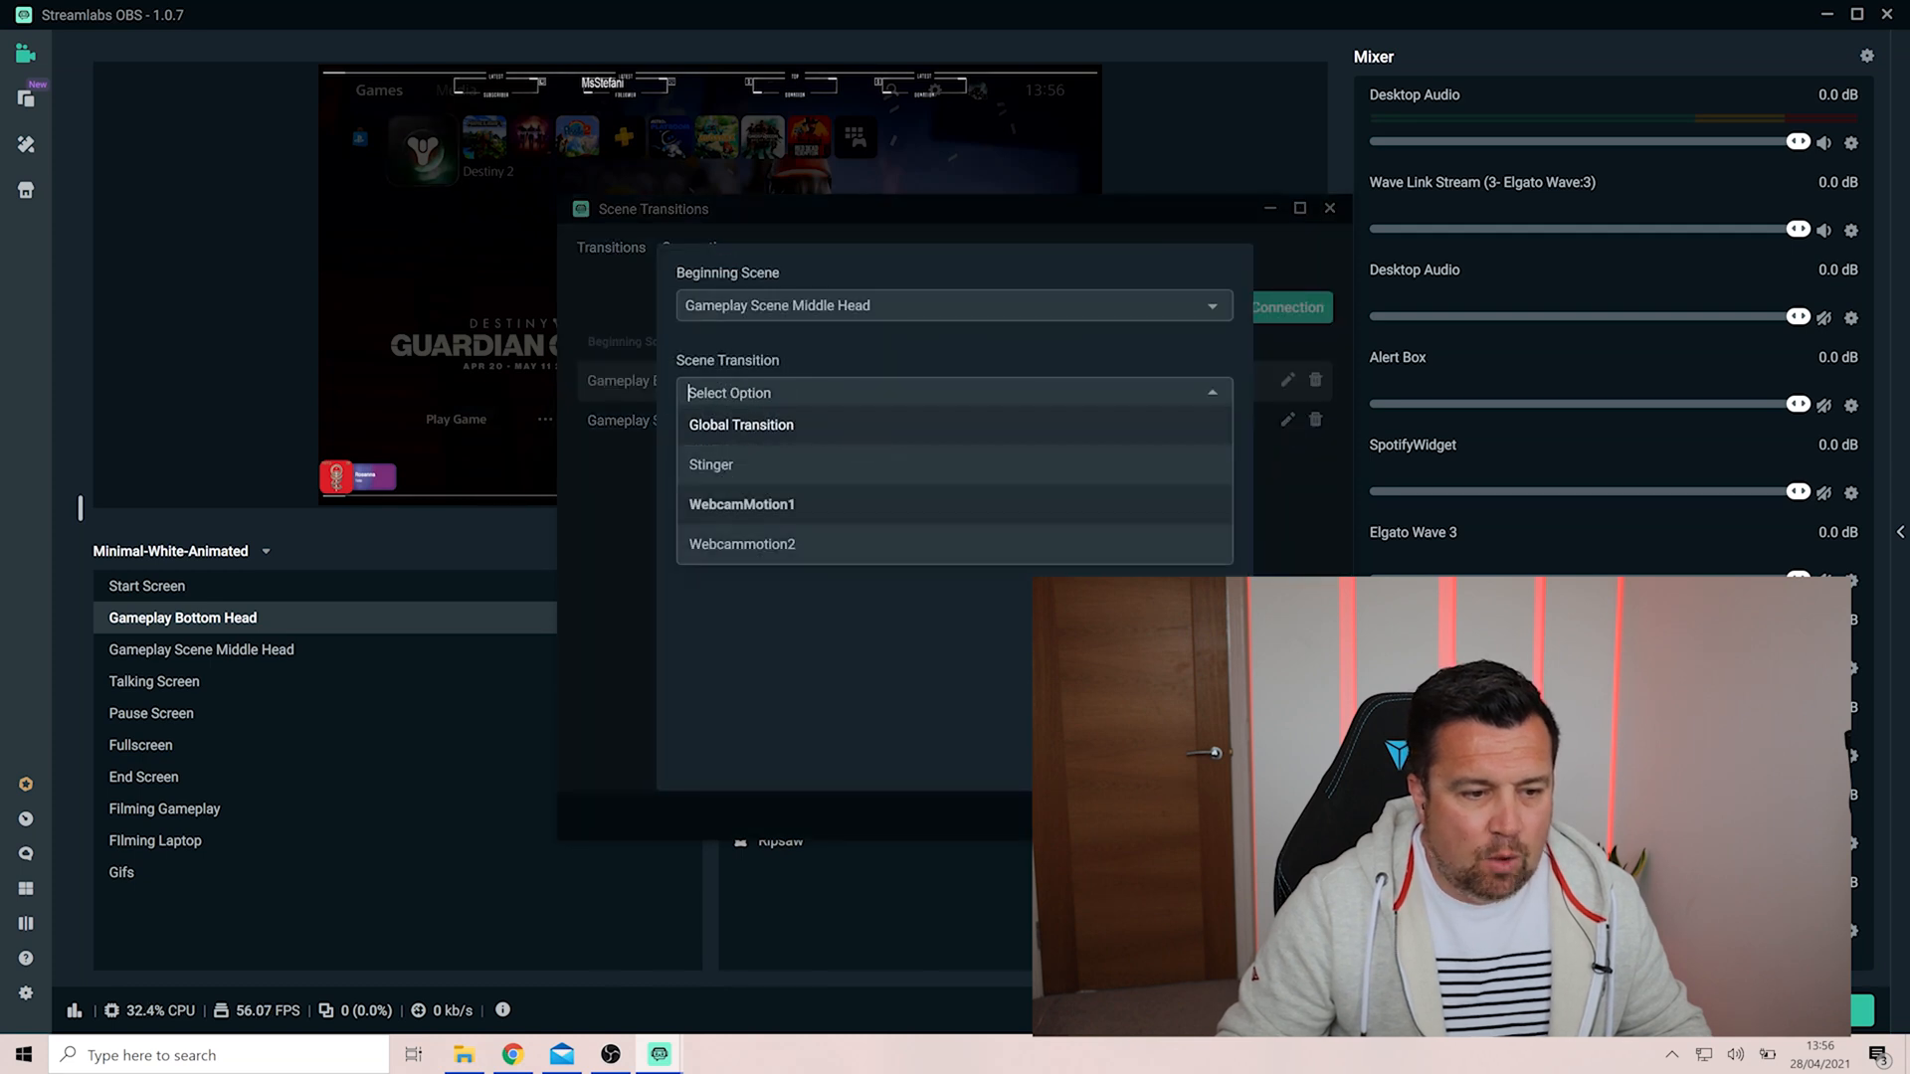
{"action": "left_click", "coordinate": [825, 548]}
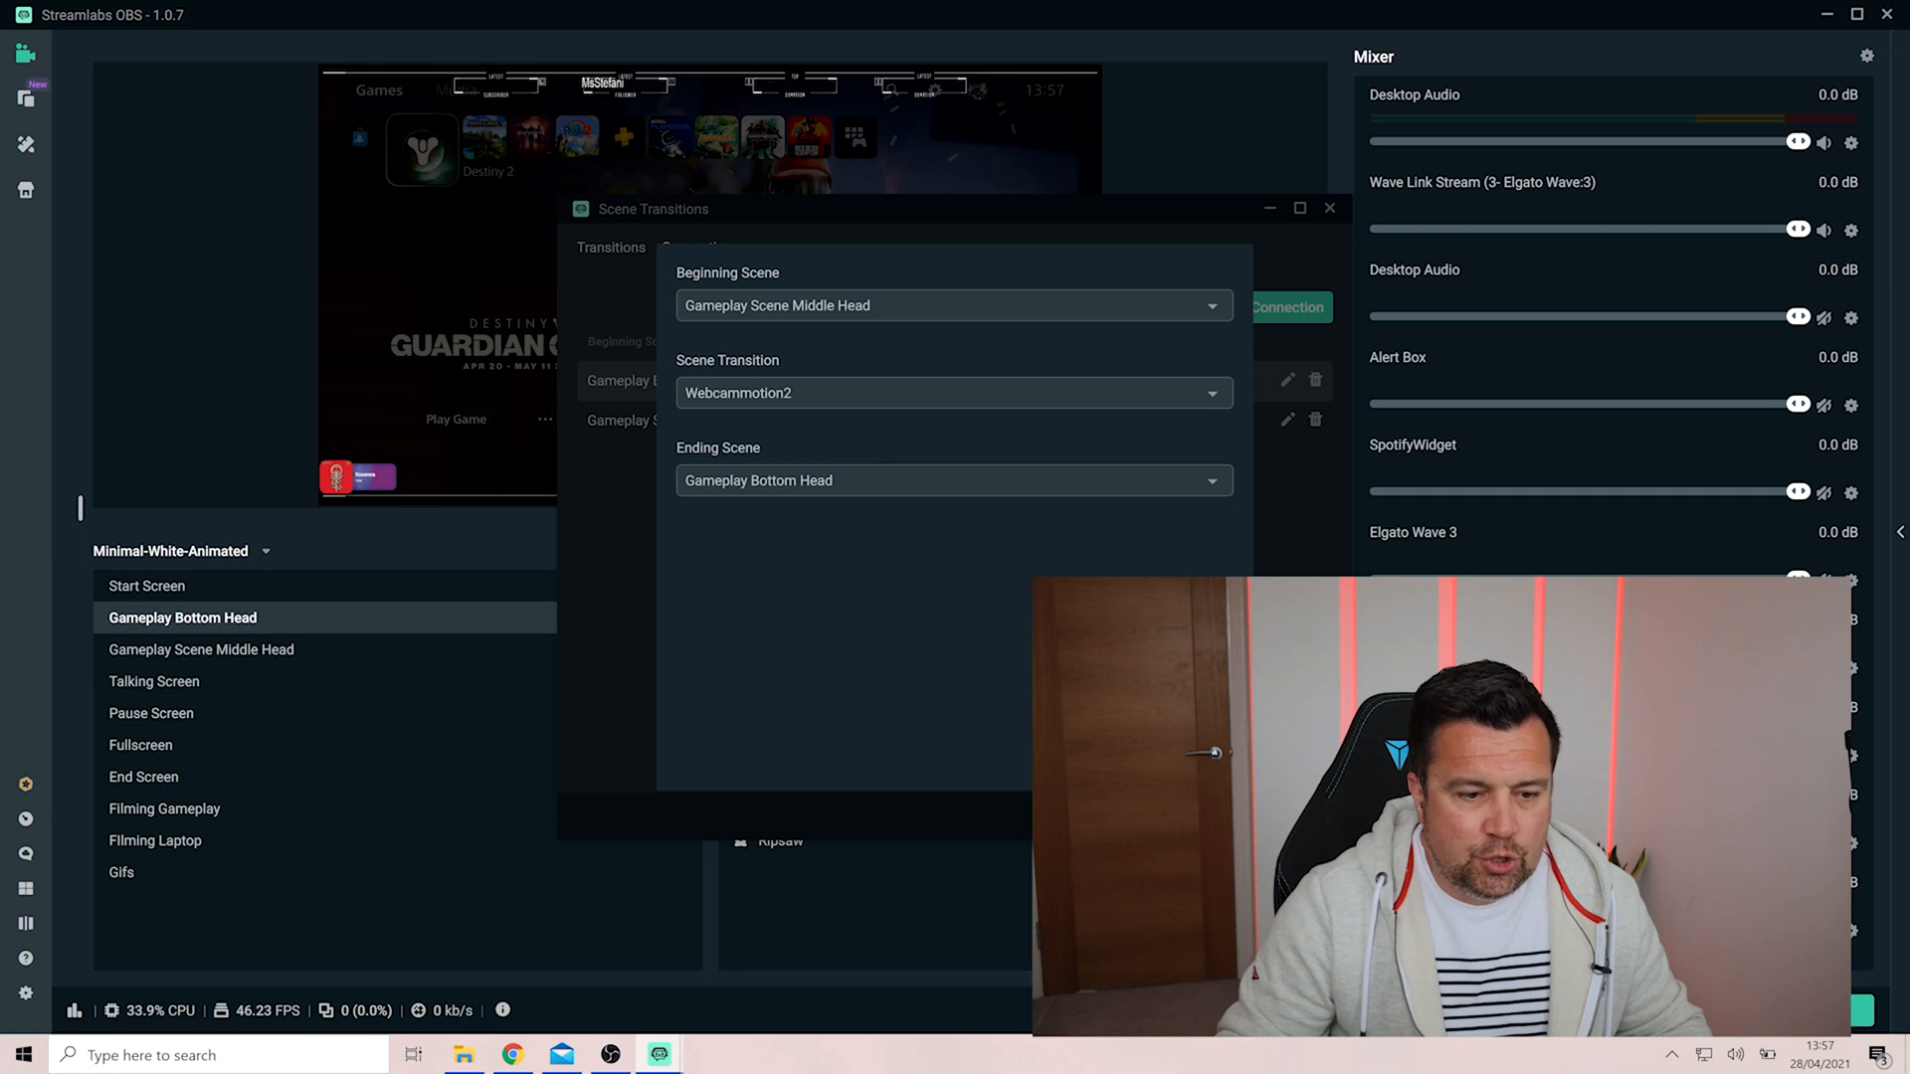
{"action": "left_click", "coordinate": [1206, 760]}
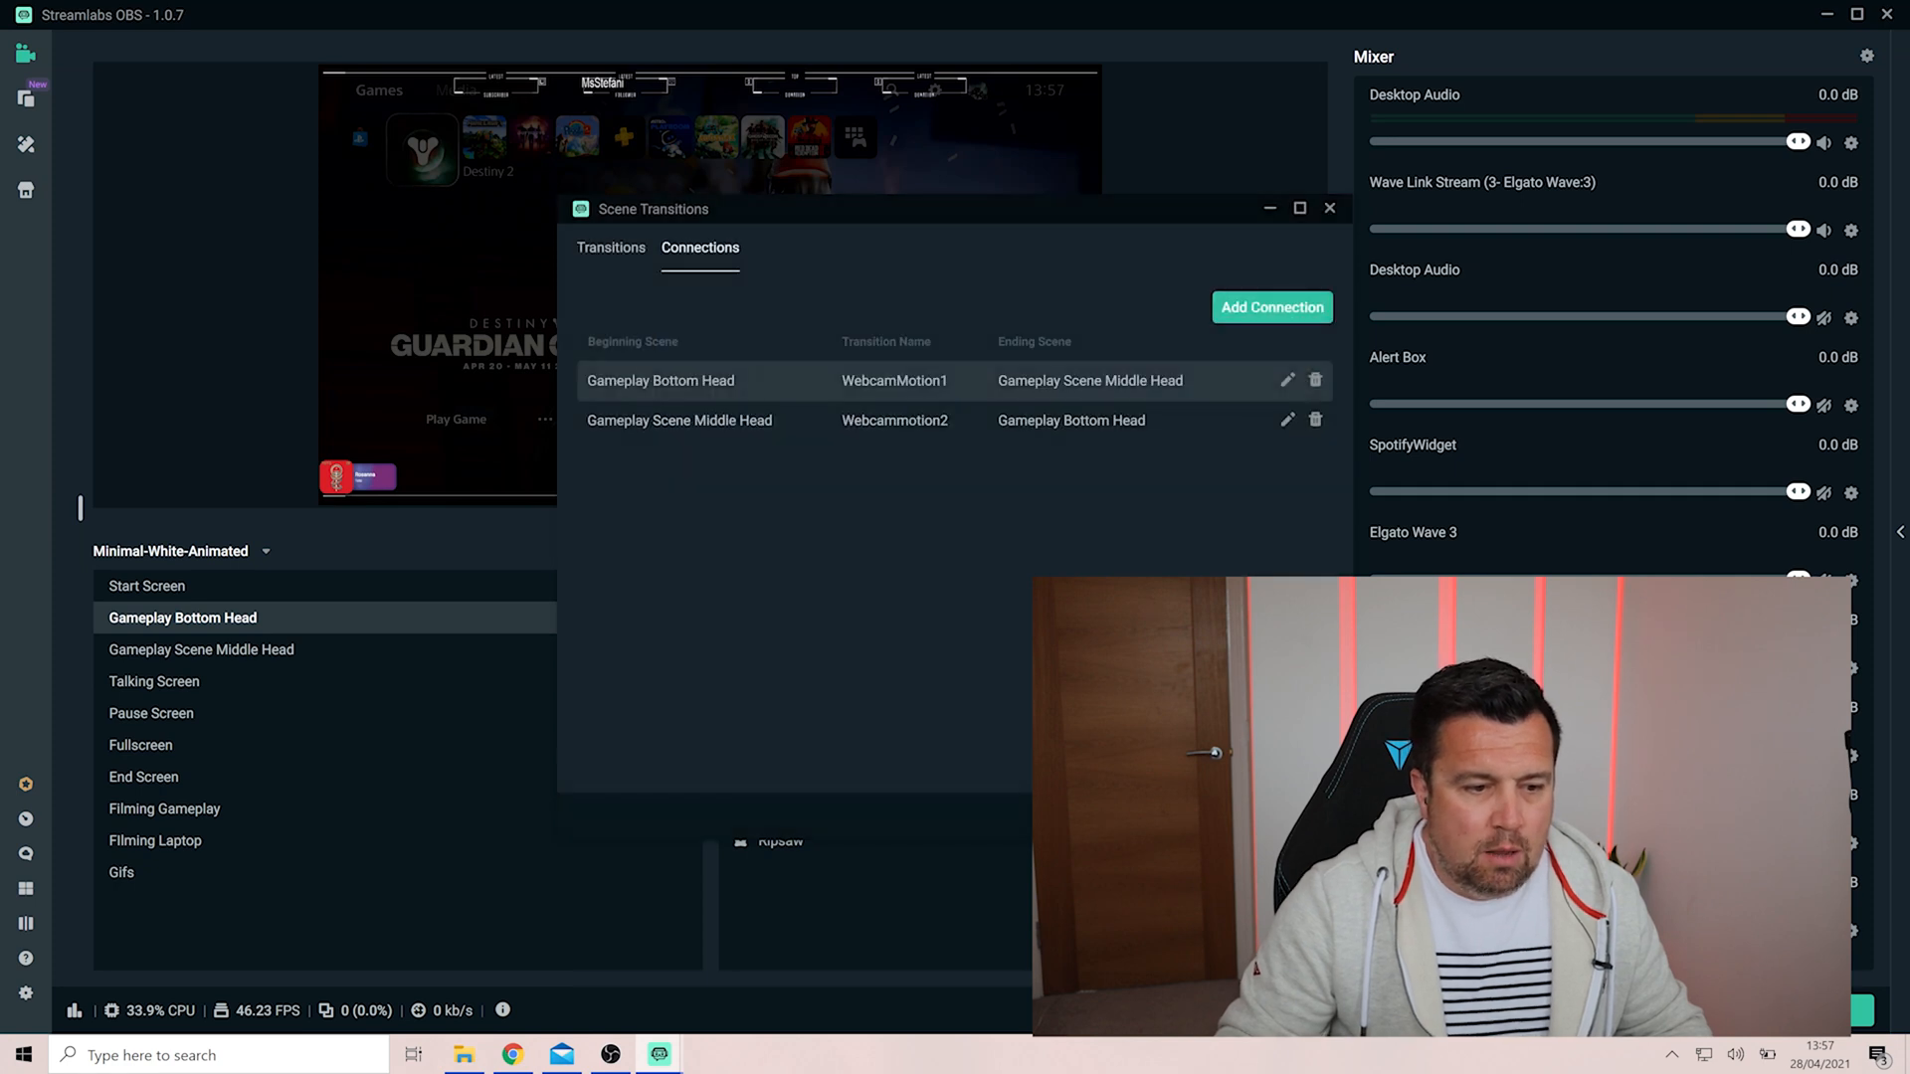
Step: Set Acceleration.X of the WebcamMotion1 transition to 0.3 and close the scene transition settings
{"action": "left_click", "coordinate": [610, 249]}
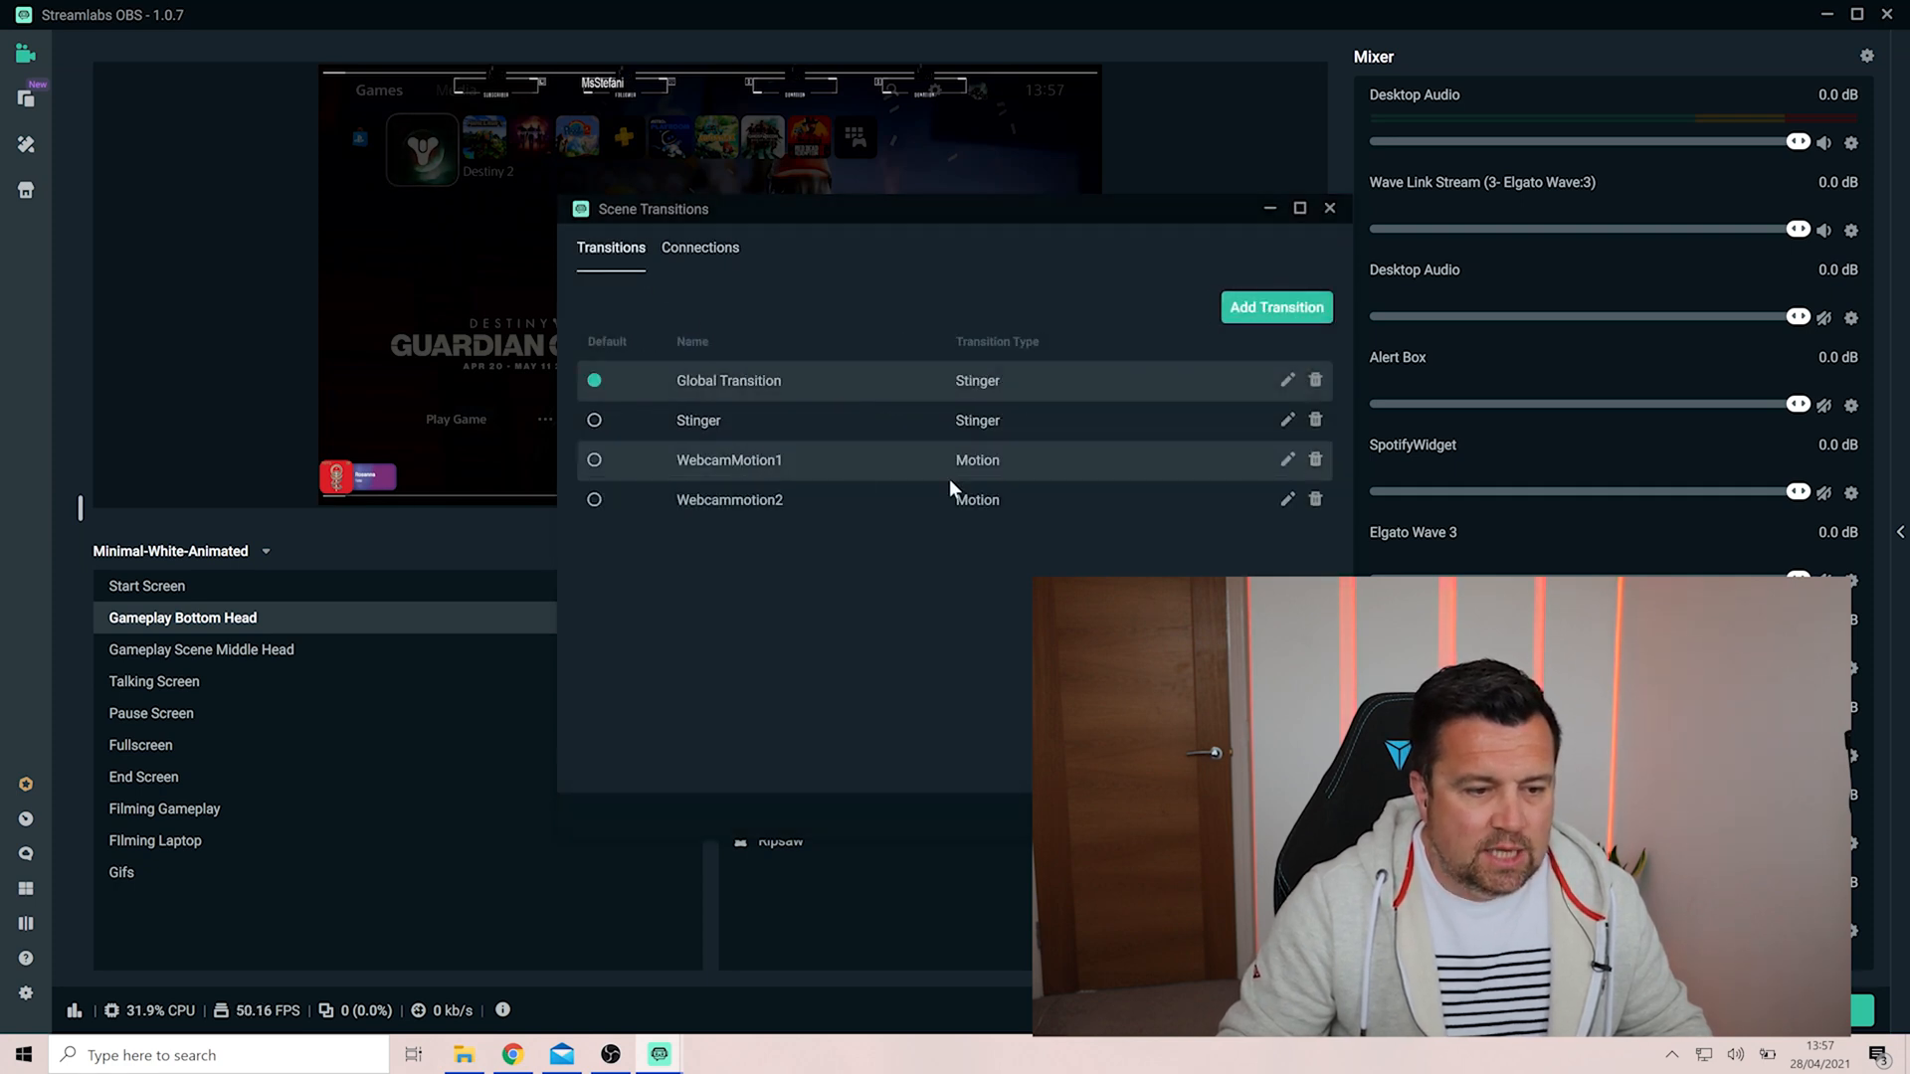
{"action": "left_click", "coordinate": [1290, 461]}
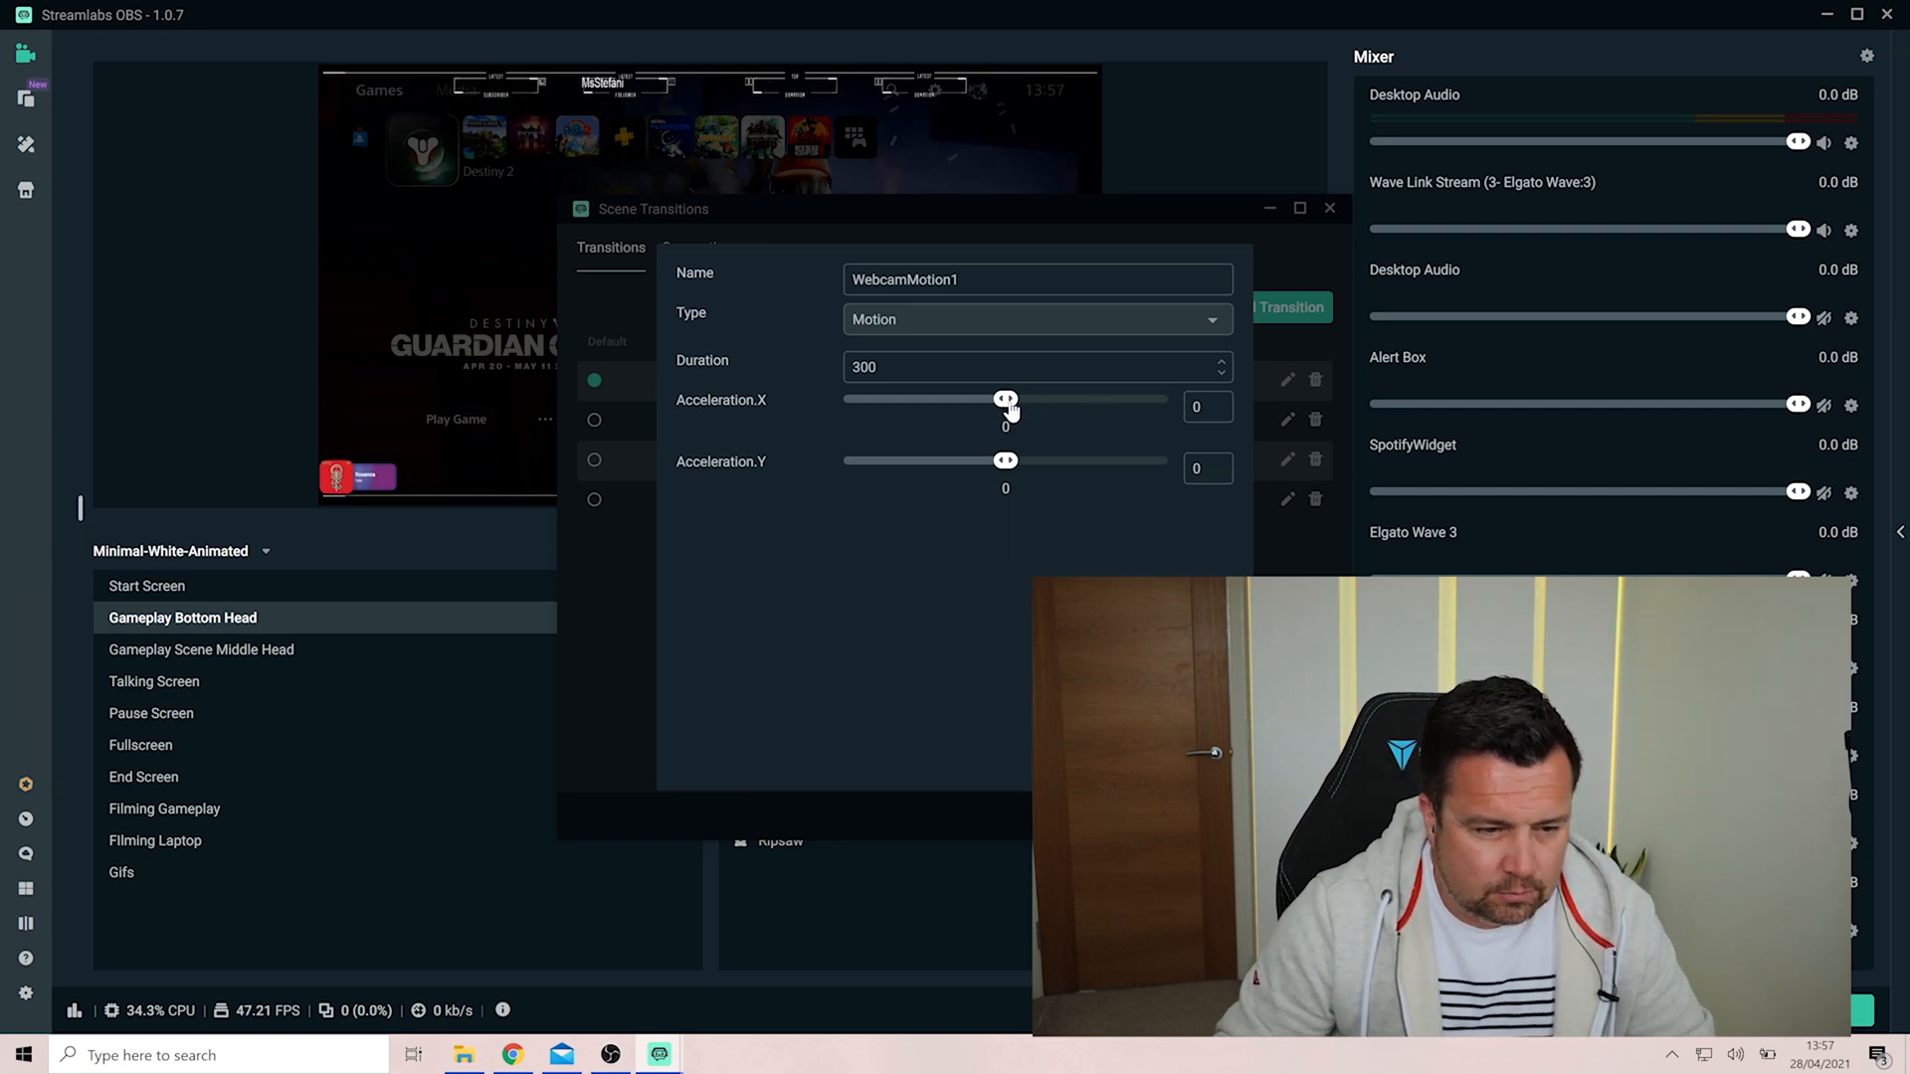
{"action": "left_click_drag", "start_coordinate": [1011, 410], "coordinate": [1106, 408]}
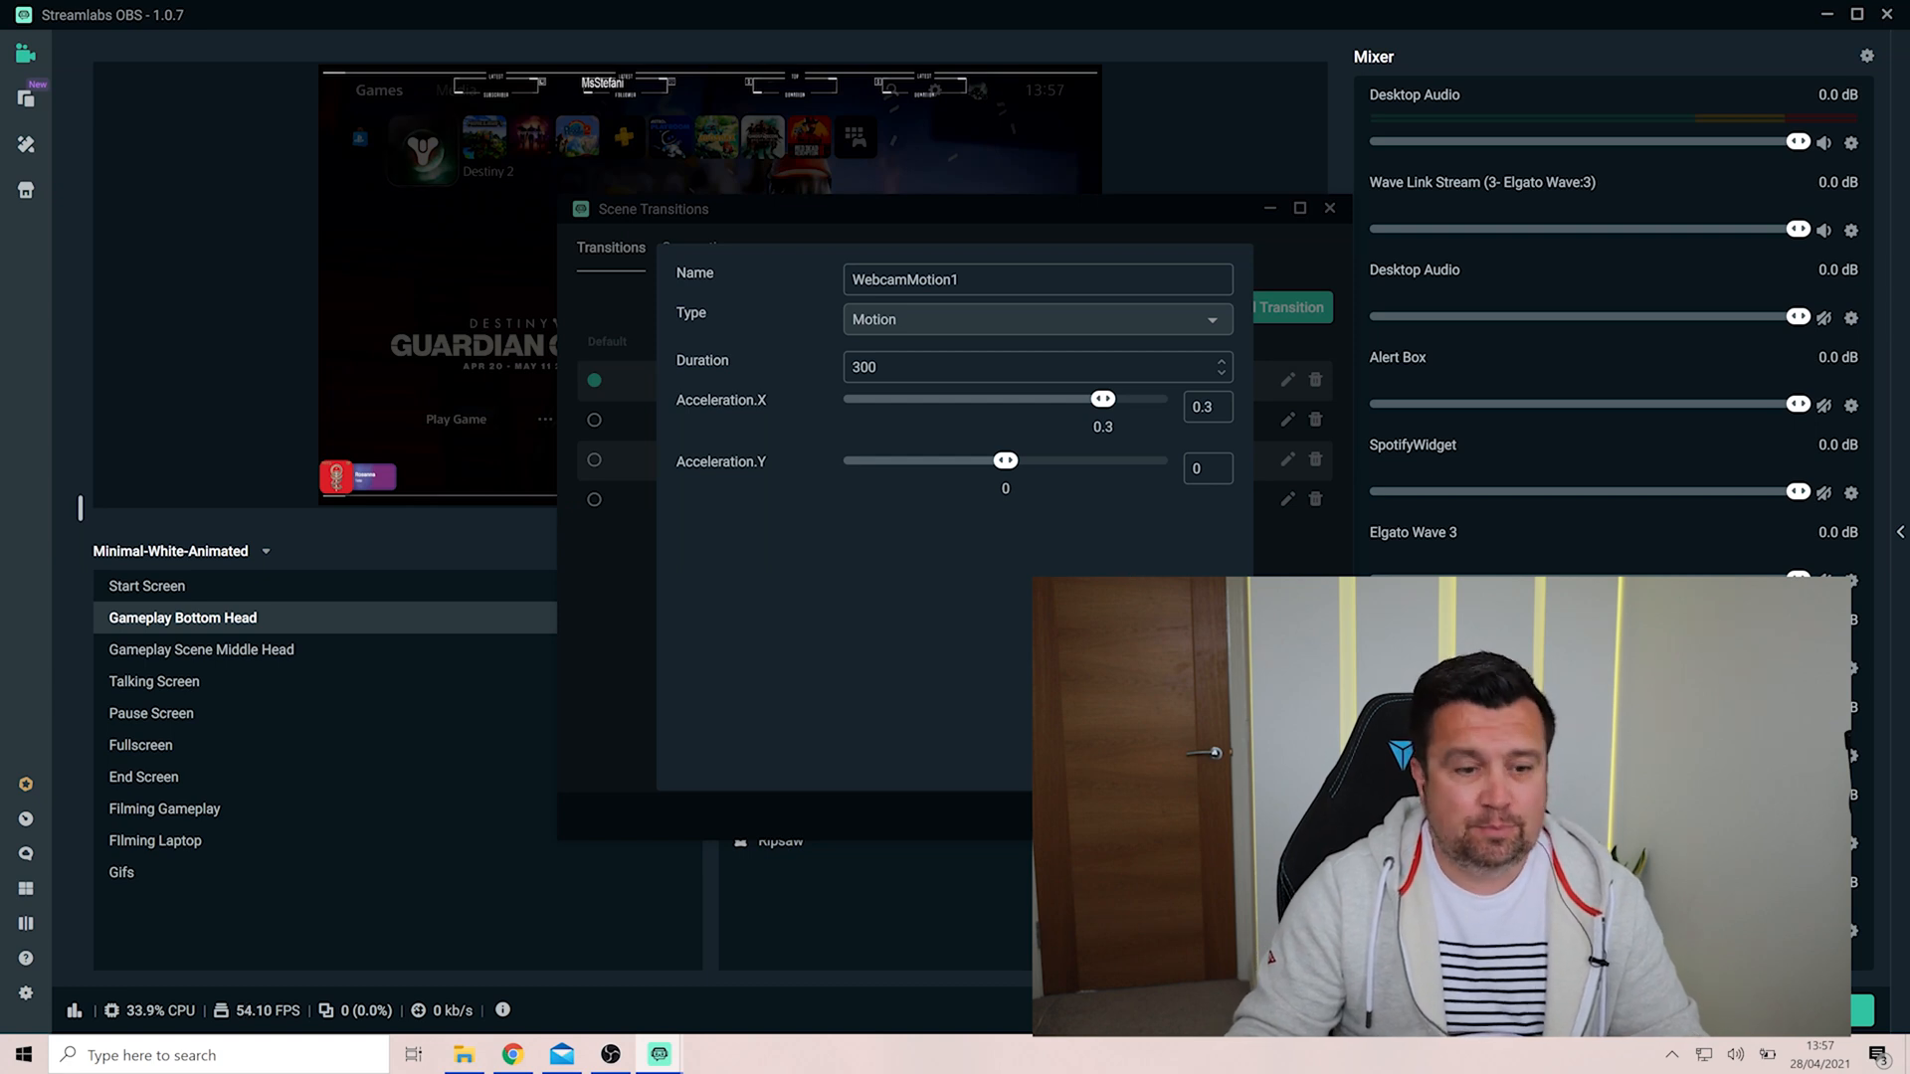
{"action": "key", "text": "Escape"}
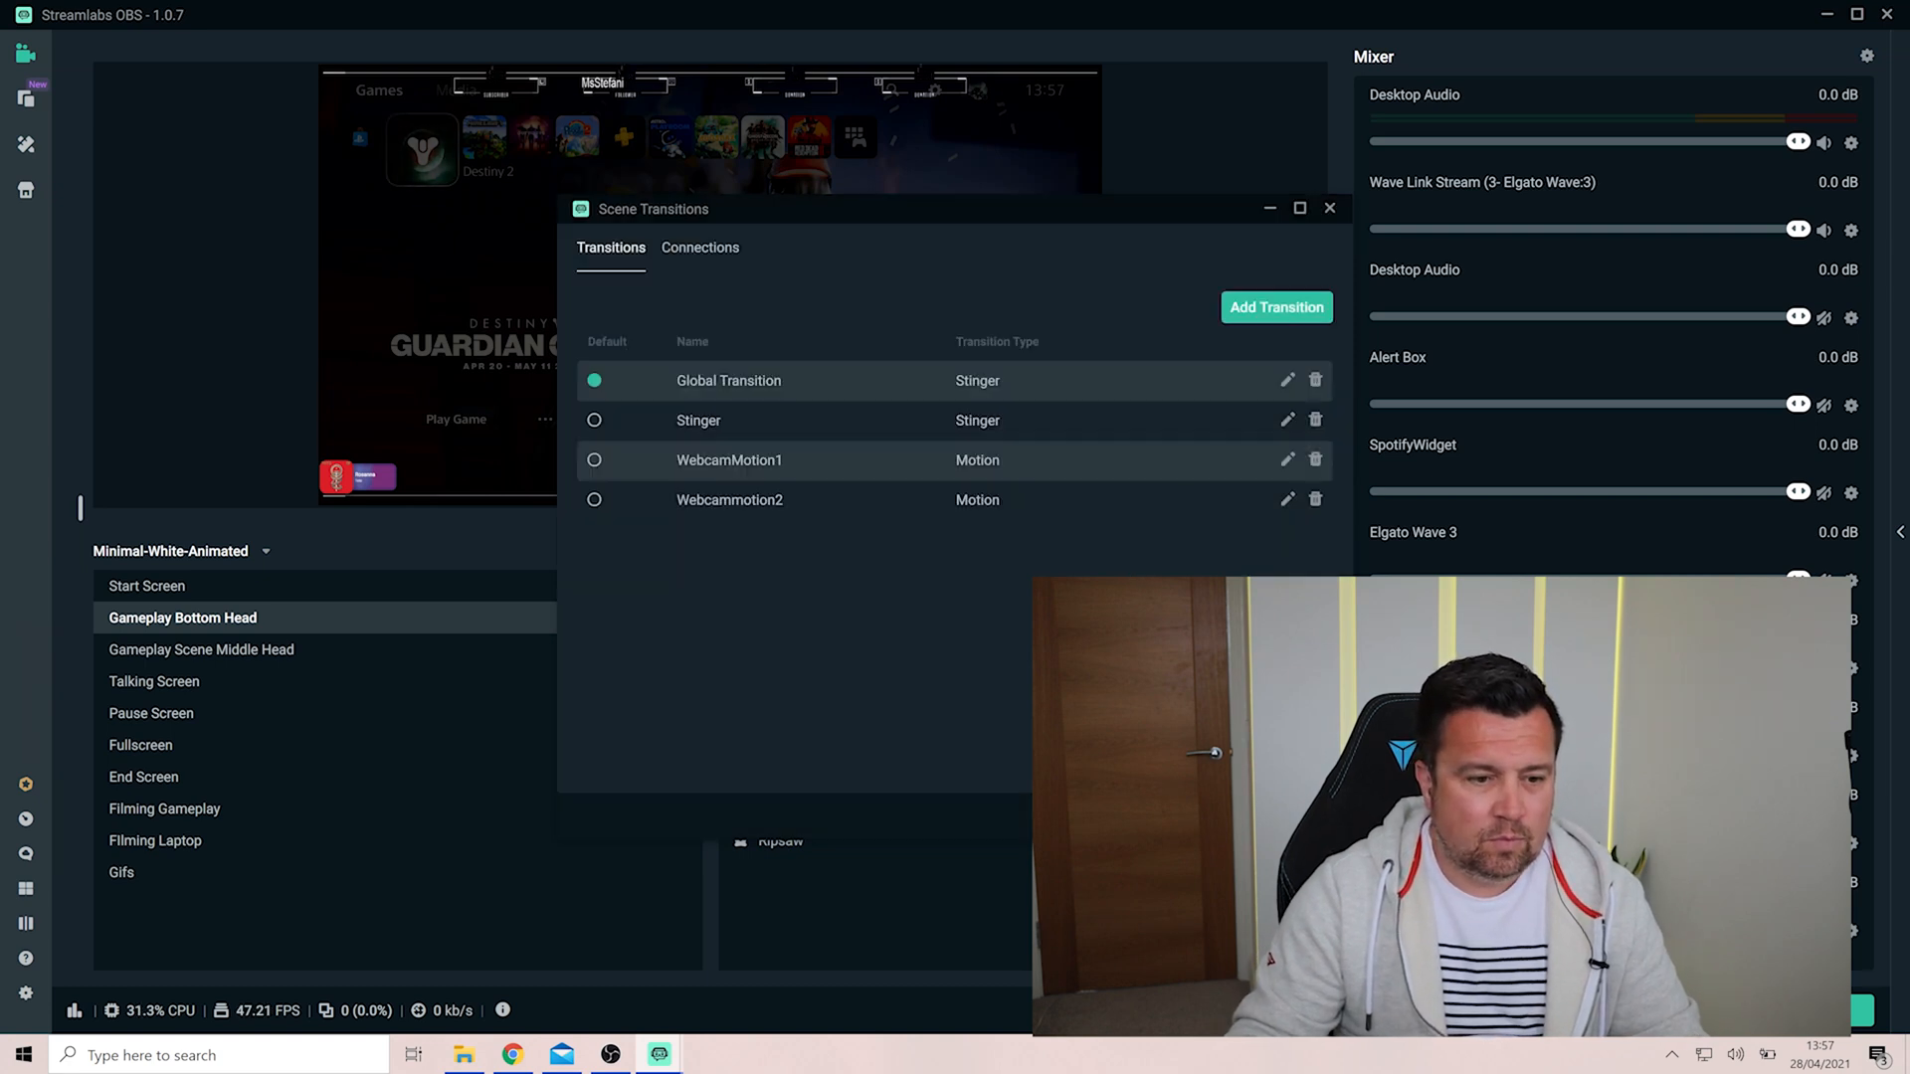
{"action": "key", "text": "Escape"}
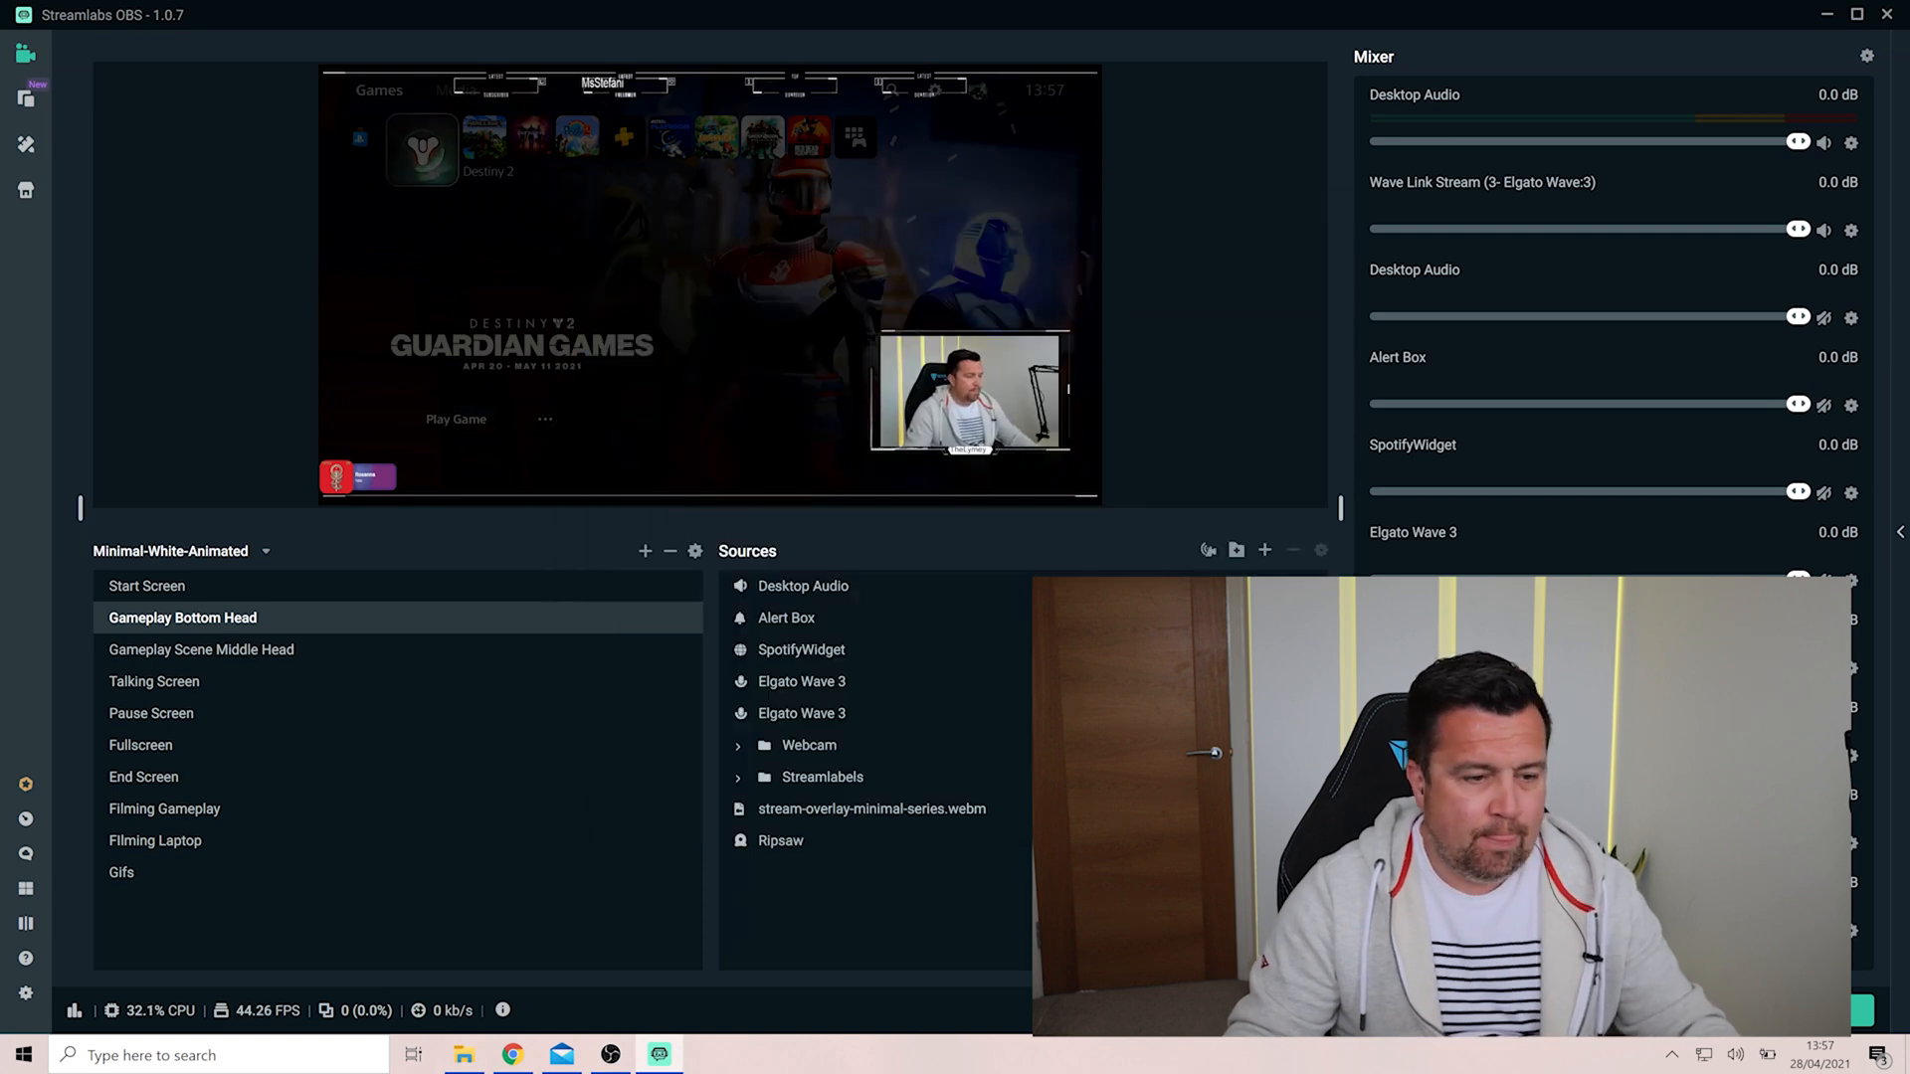
Step: Test the changed horizontal acceleration by switching repeatedly between Gameplay Scene Middle Head and Gameplay Bottom Head
{"action": "left_click", "coordinate": [202, 649]}
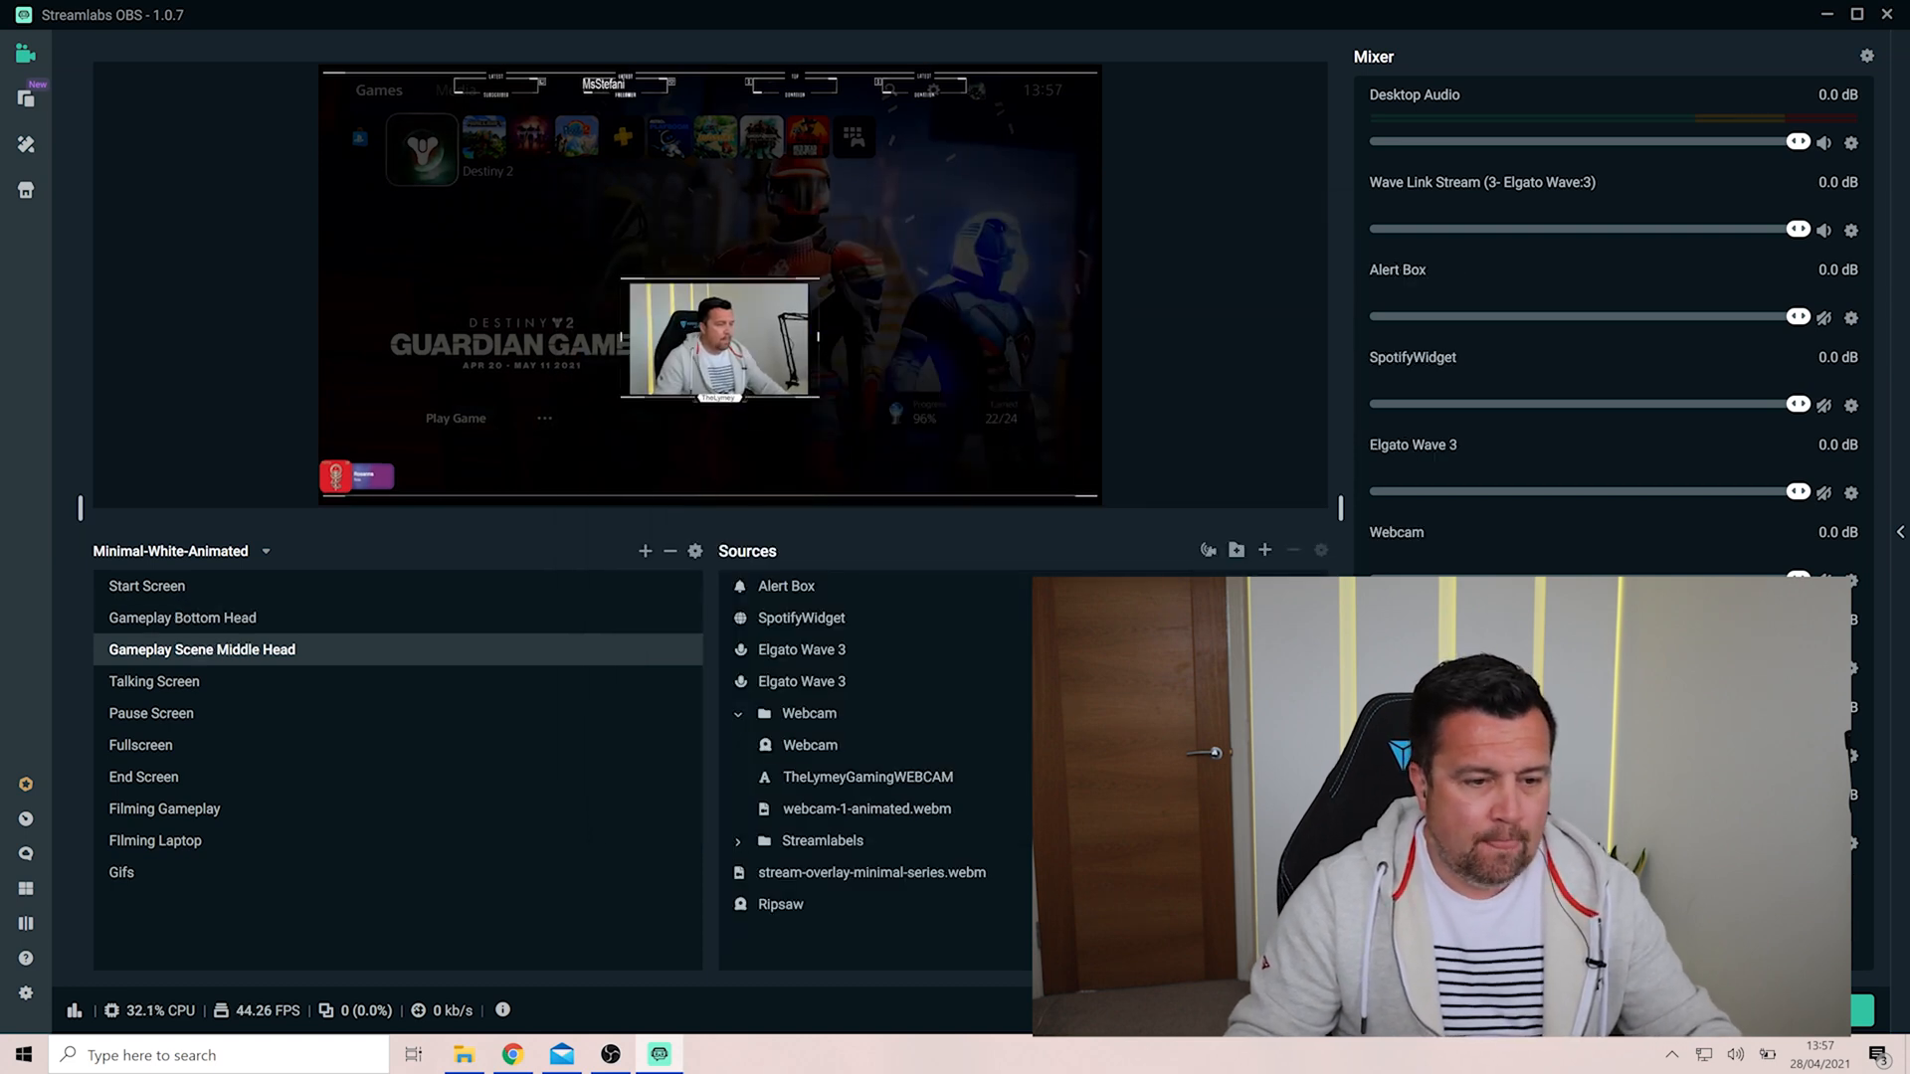
{"action": "left_click", "coordinate": [183, 618]}
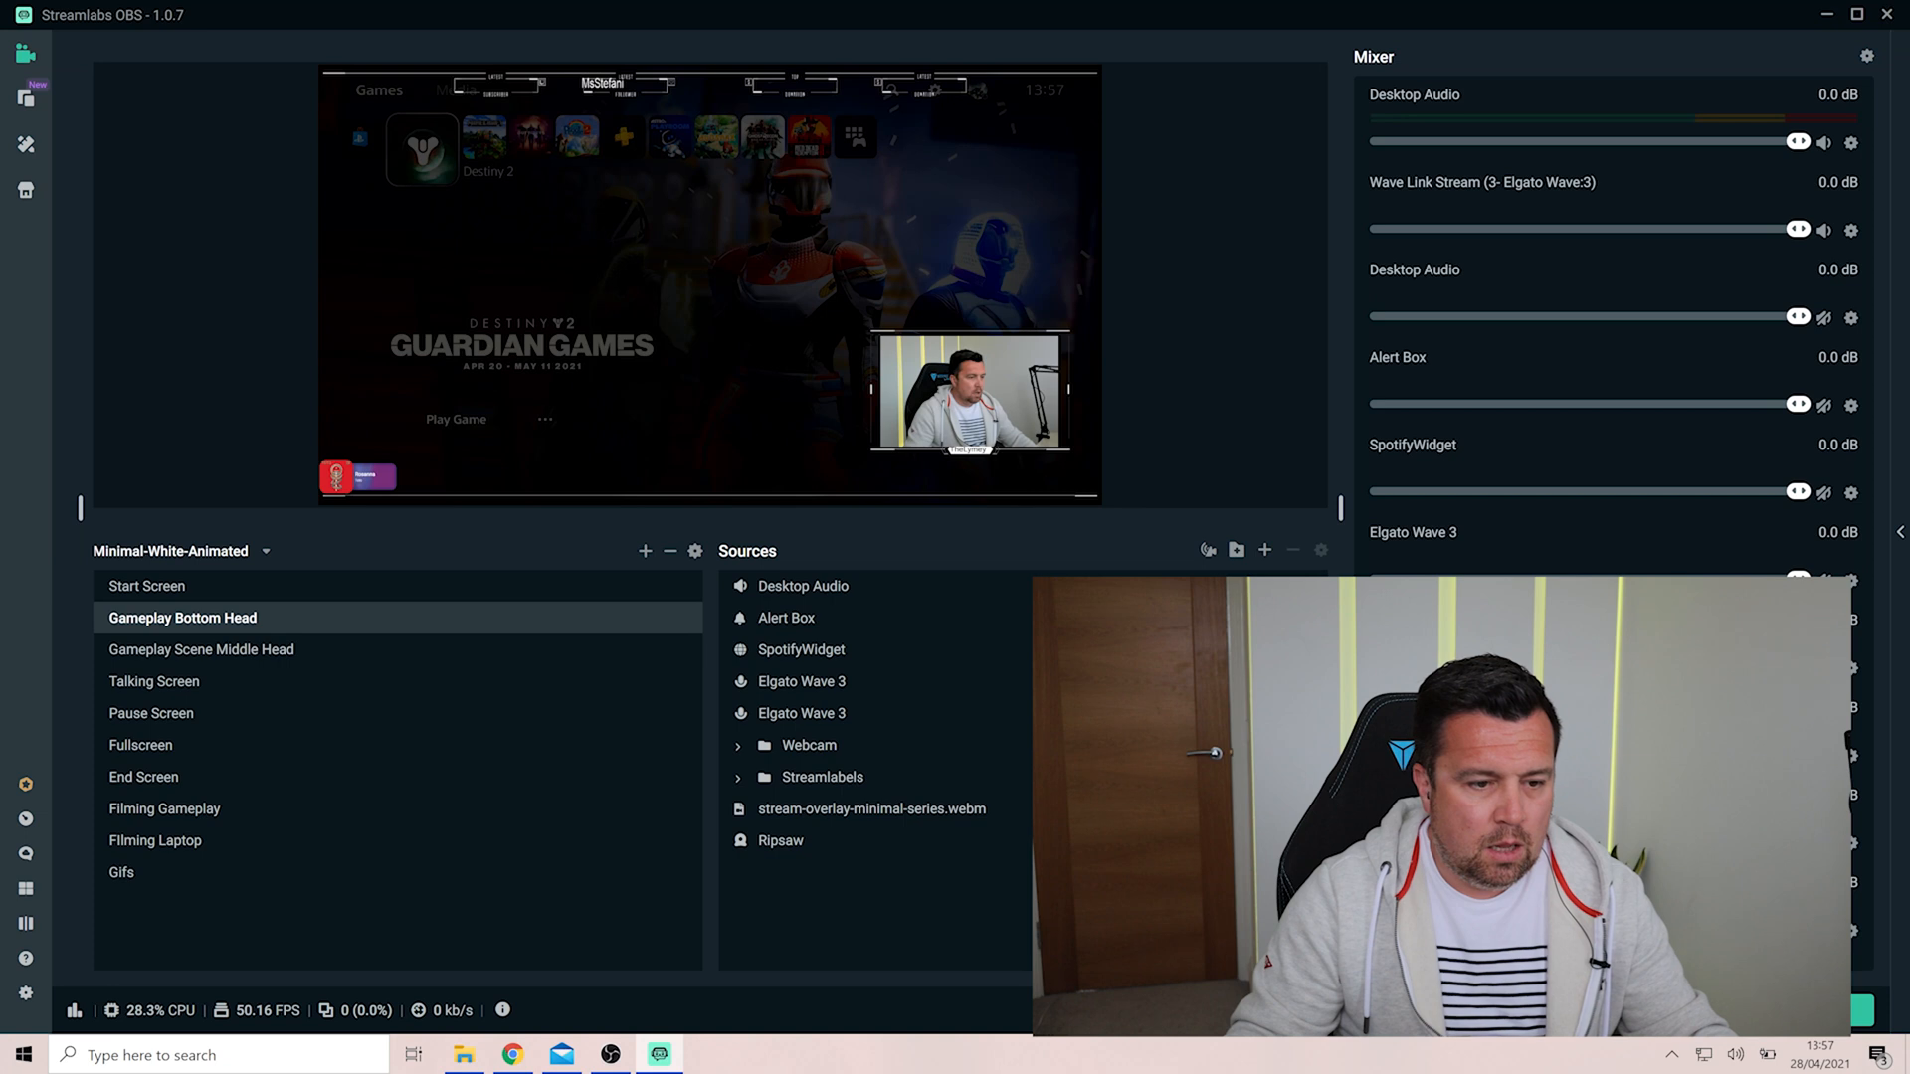
{"action": "left_click", "coordinate": [202, 649]}
{"action": "left_click", "coordinate": [183, 618]}
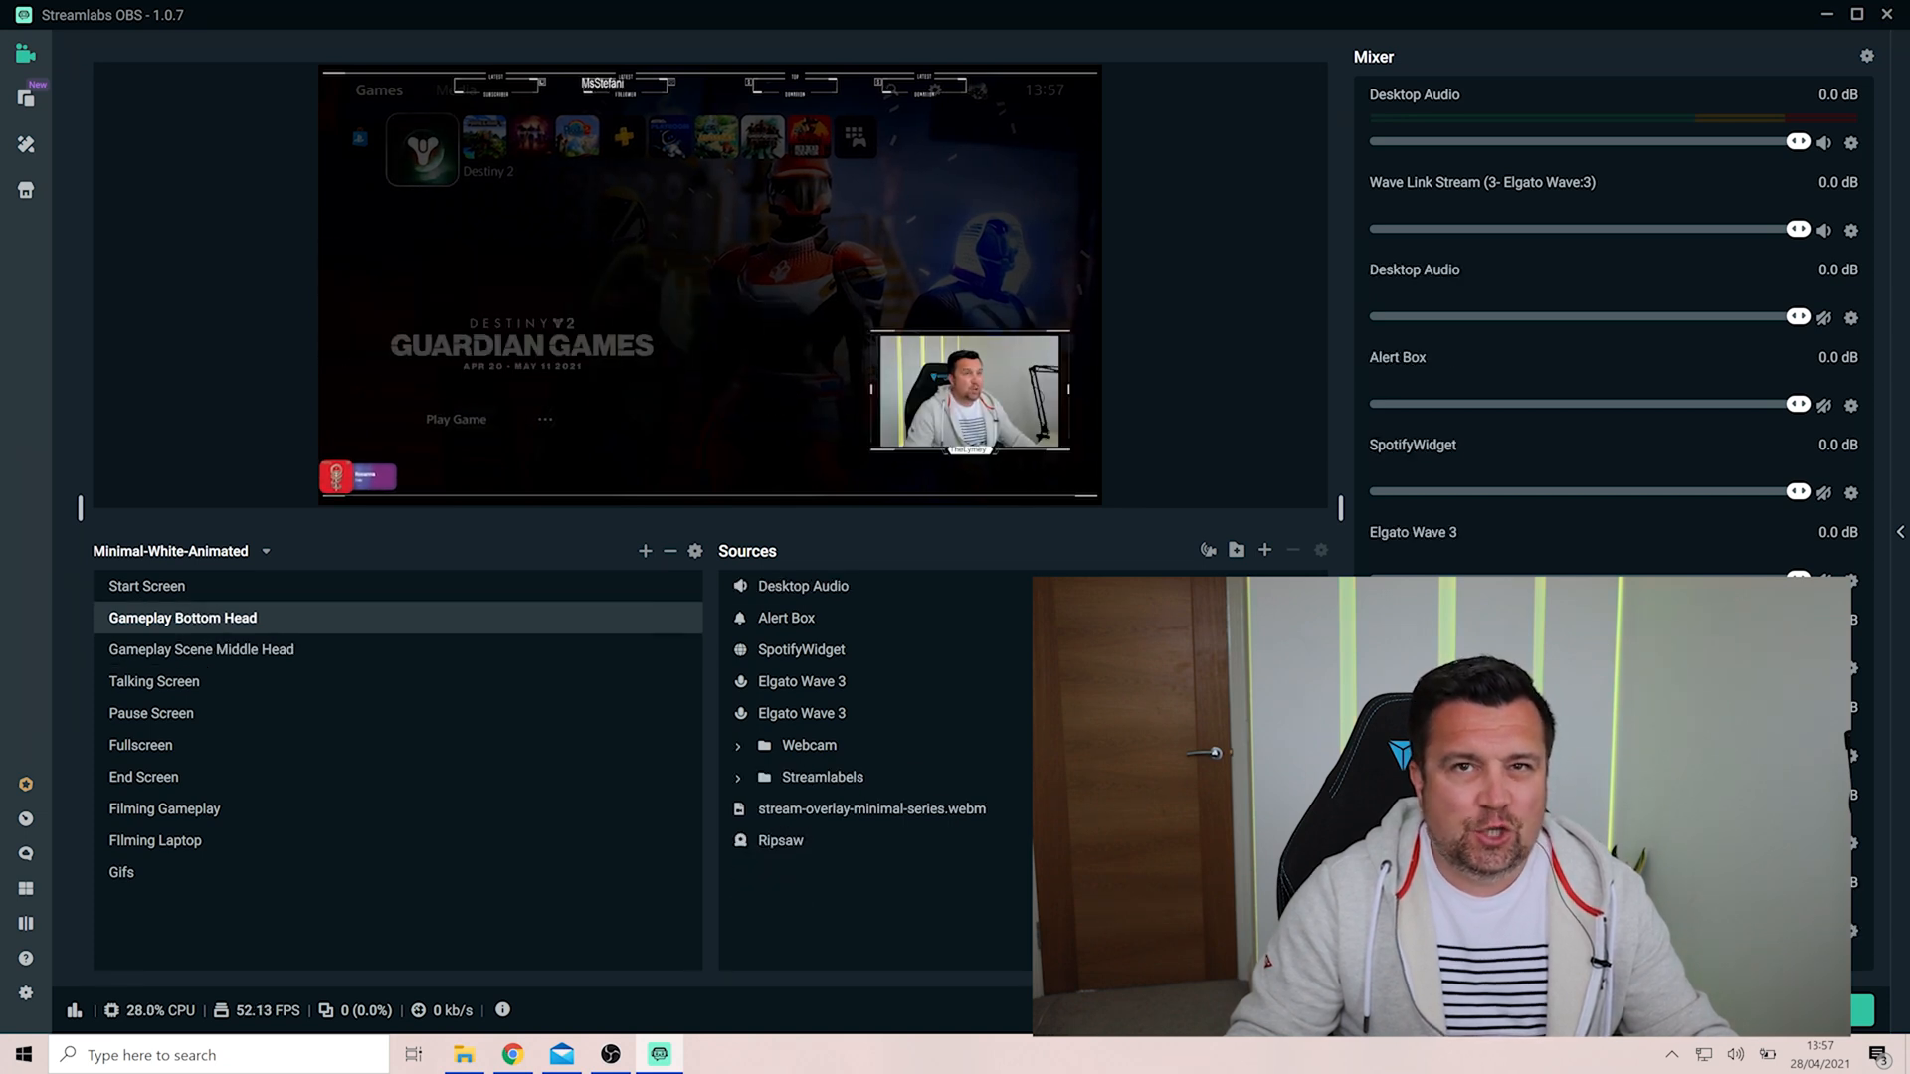
{"action": "left_click", "coordinate": [202, 649]}
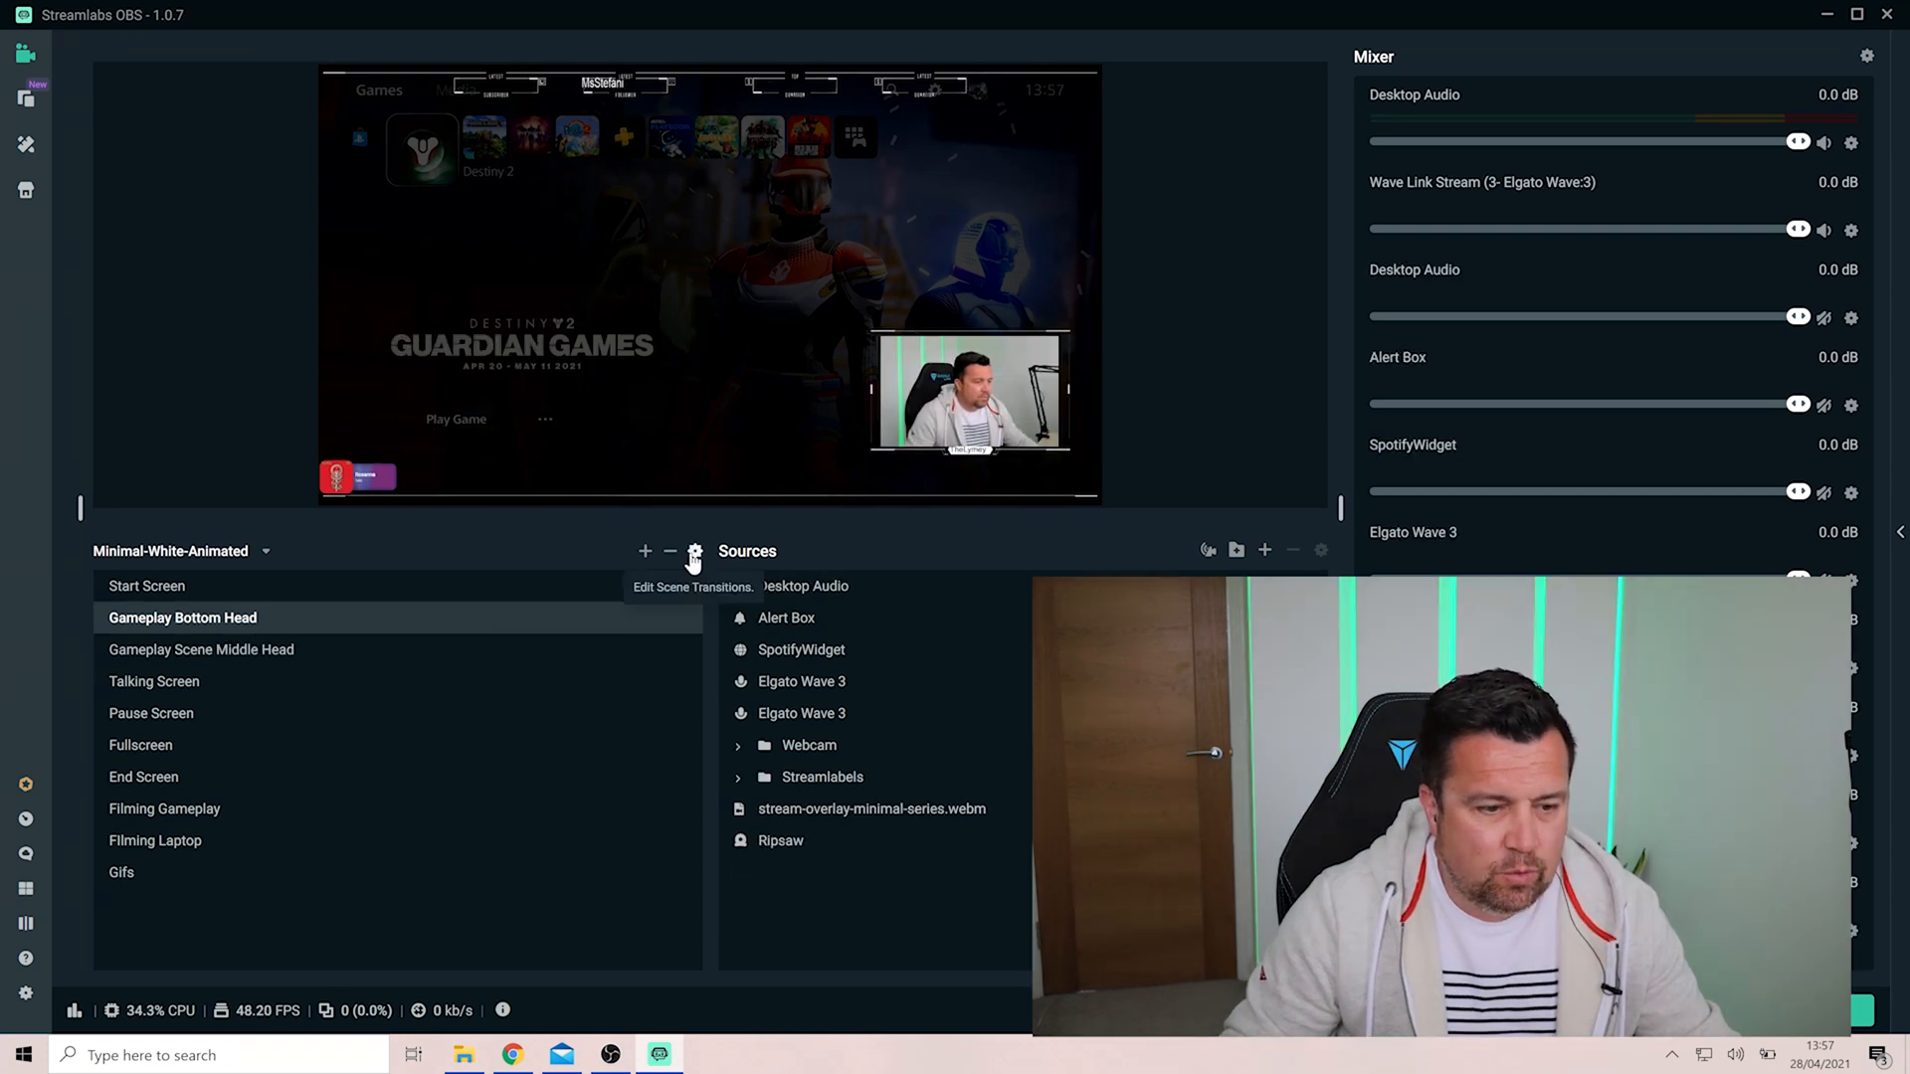
Step: Set WebcamMotion1's Acceleration.X to 0.5 and Acceleration.Y to -0.5, and close the scene transition settings
{"action": "left_click", "coordinate": [690, 558]}
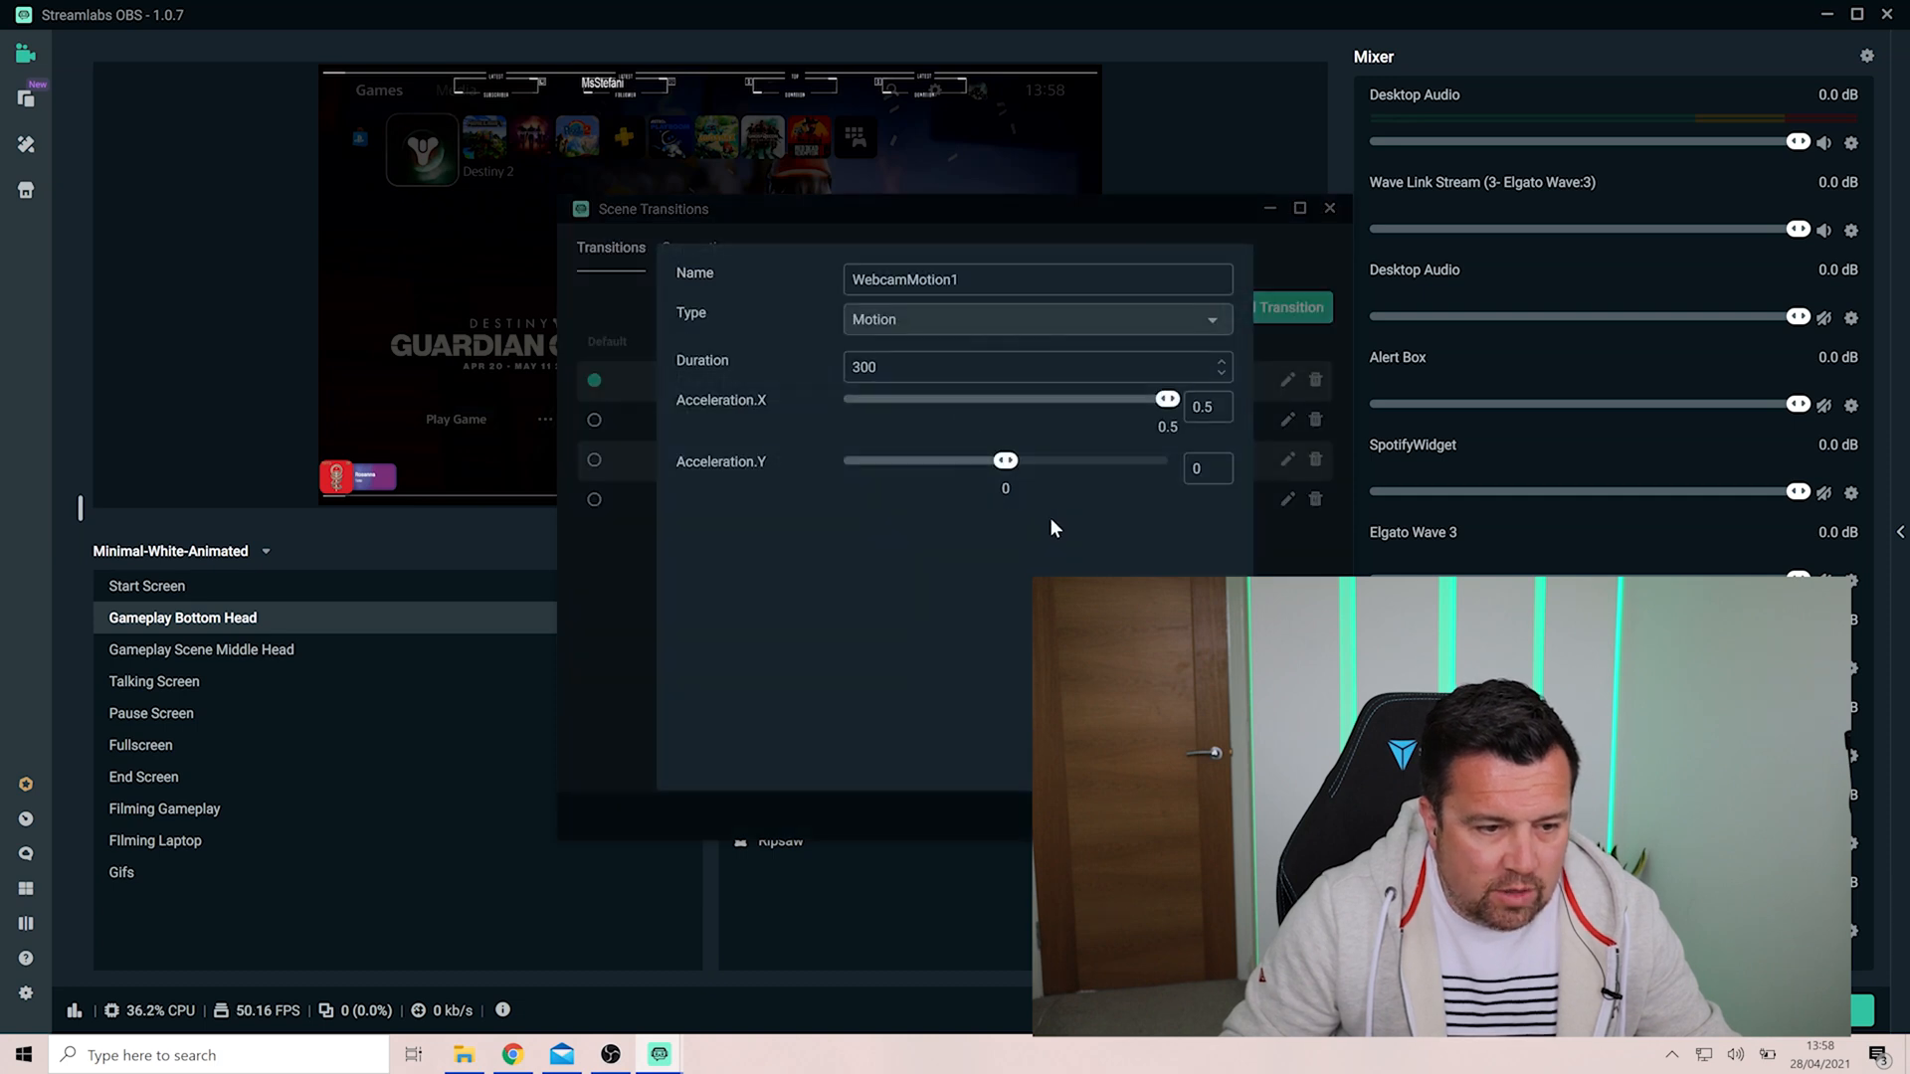
{"action": "left_click_drag", "start_coordinate": [1005, 471], "coordinate": [825, 465]}
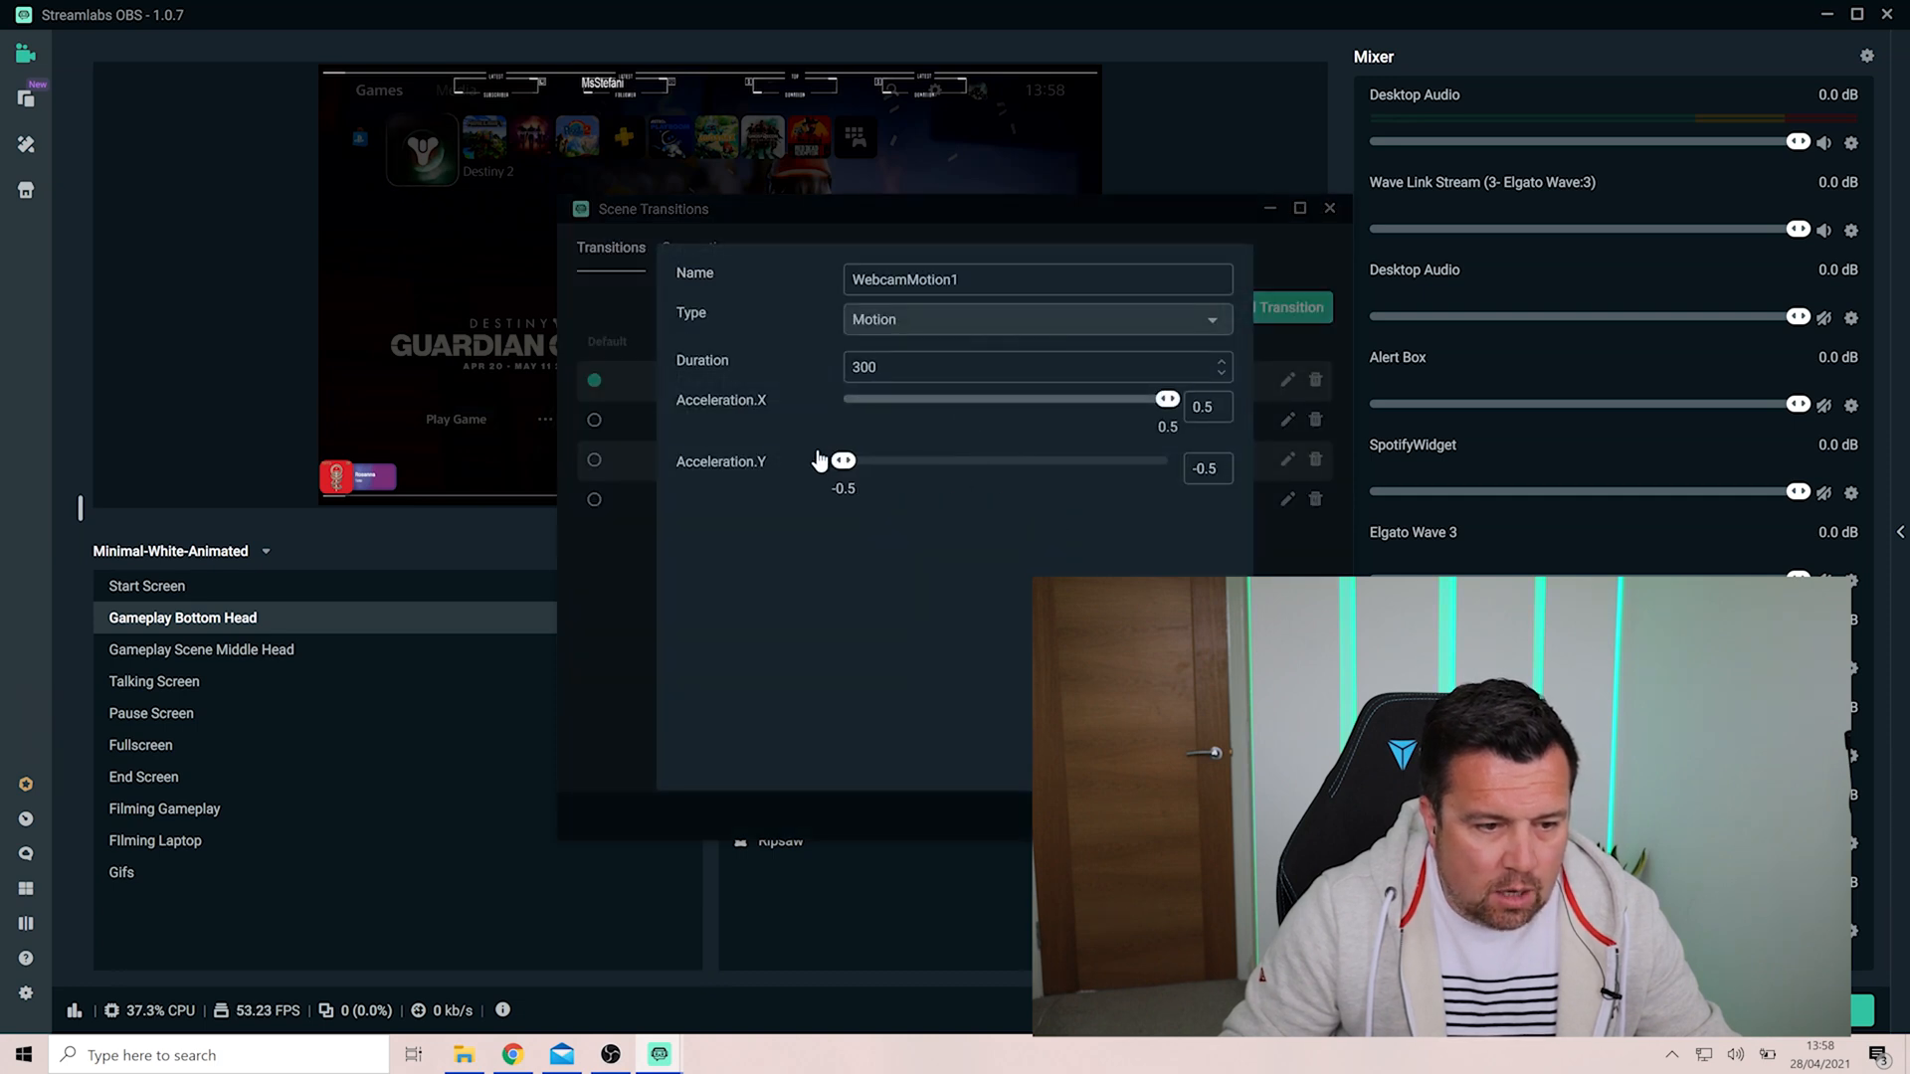
{"action": "left_click", "coordinate": [1206, 762]}
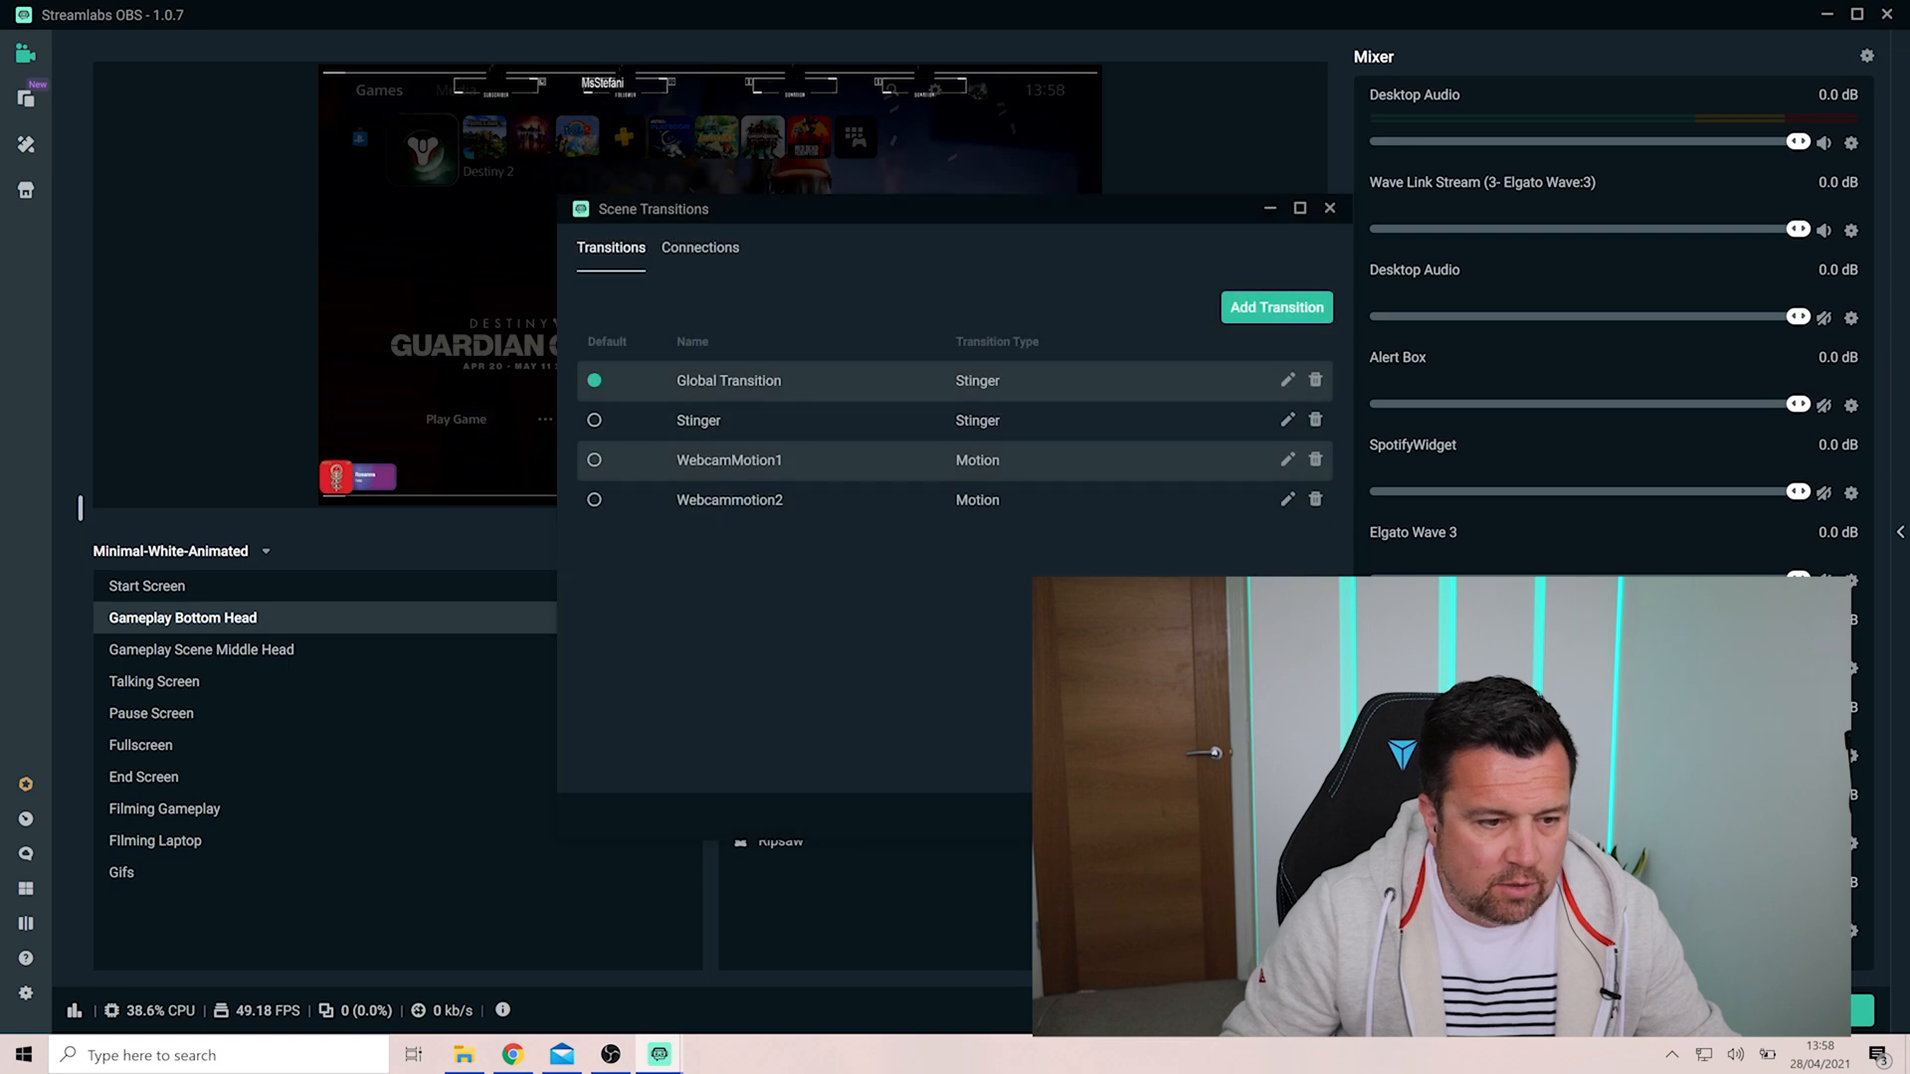
{"action": "left_click", "coordinate": [1305, 817]}
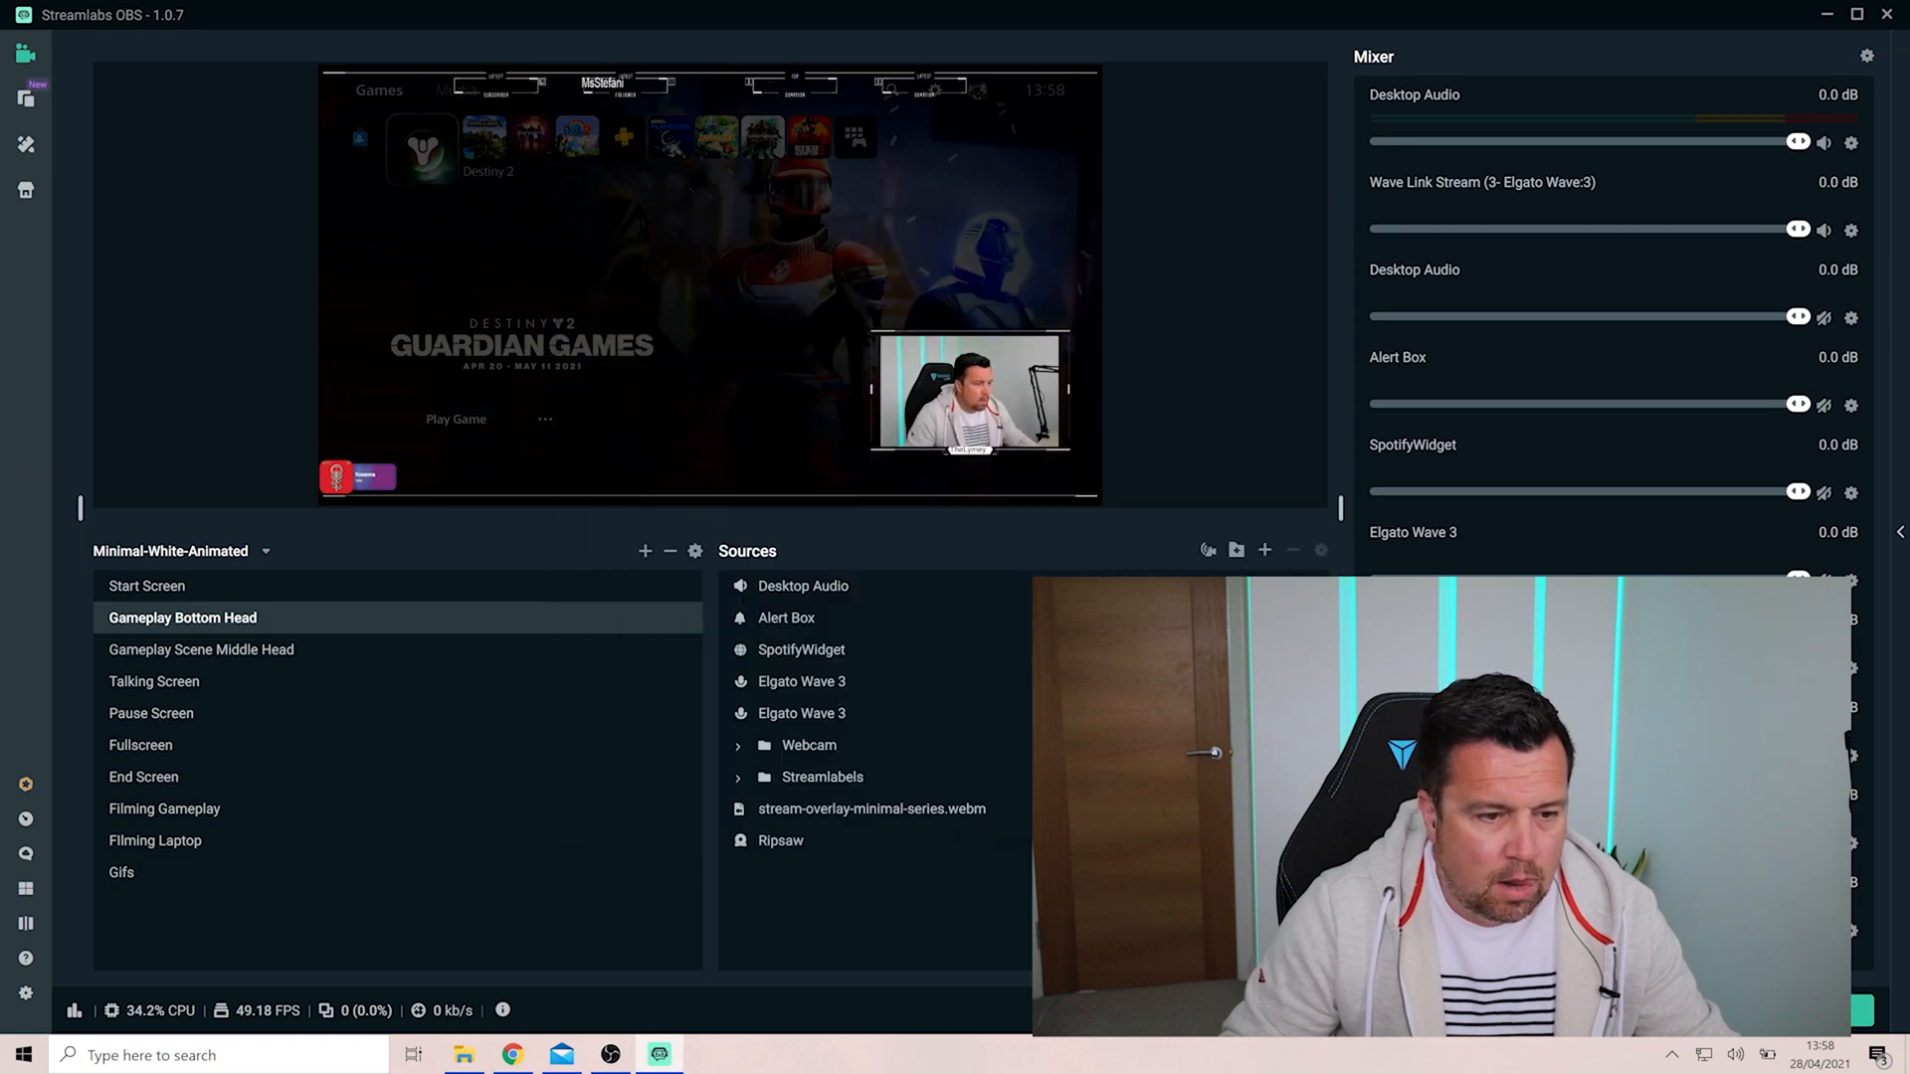
Step: Replay the webcam movement with both accelerations applied by alternating three times between the middle-head and bottom-head gameplay scenes
{"action": "left_click", "coordinate": [202, 649]}
{"action": "left_click", "coordinate": [183, 618]}
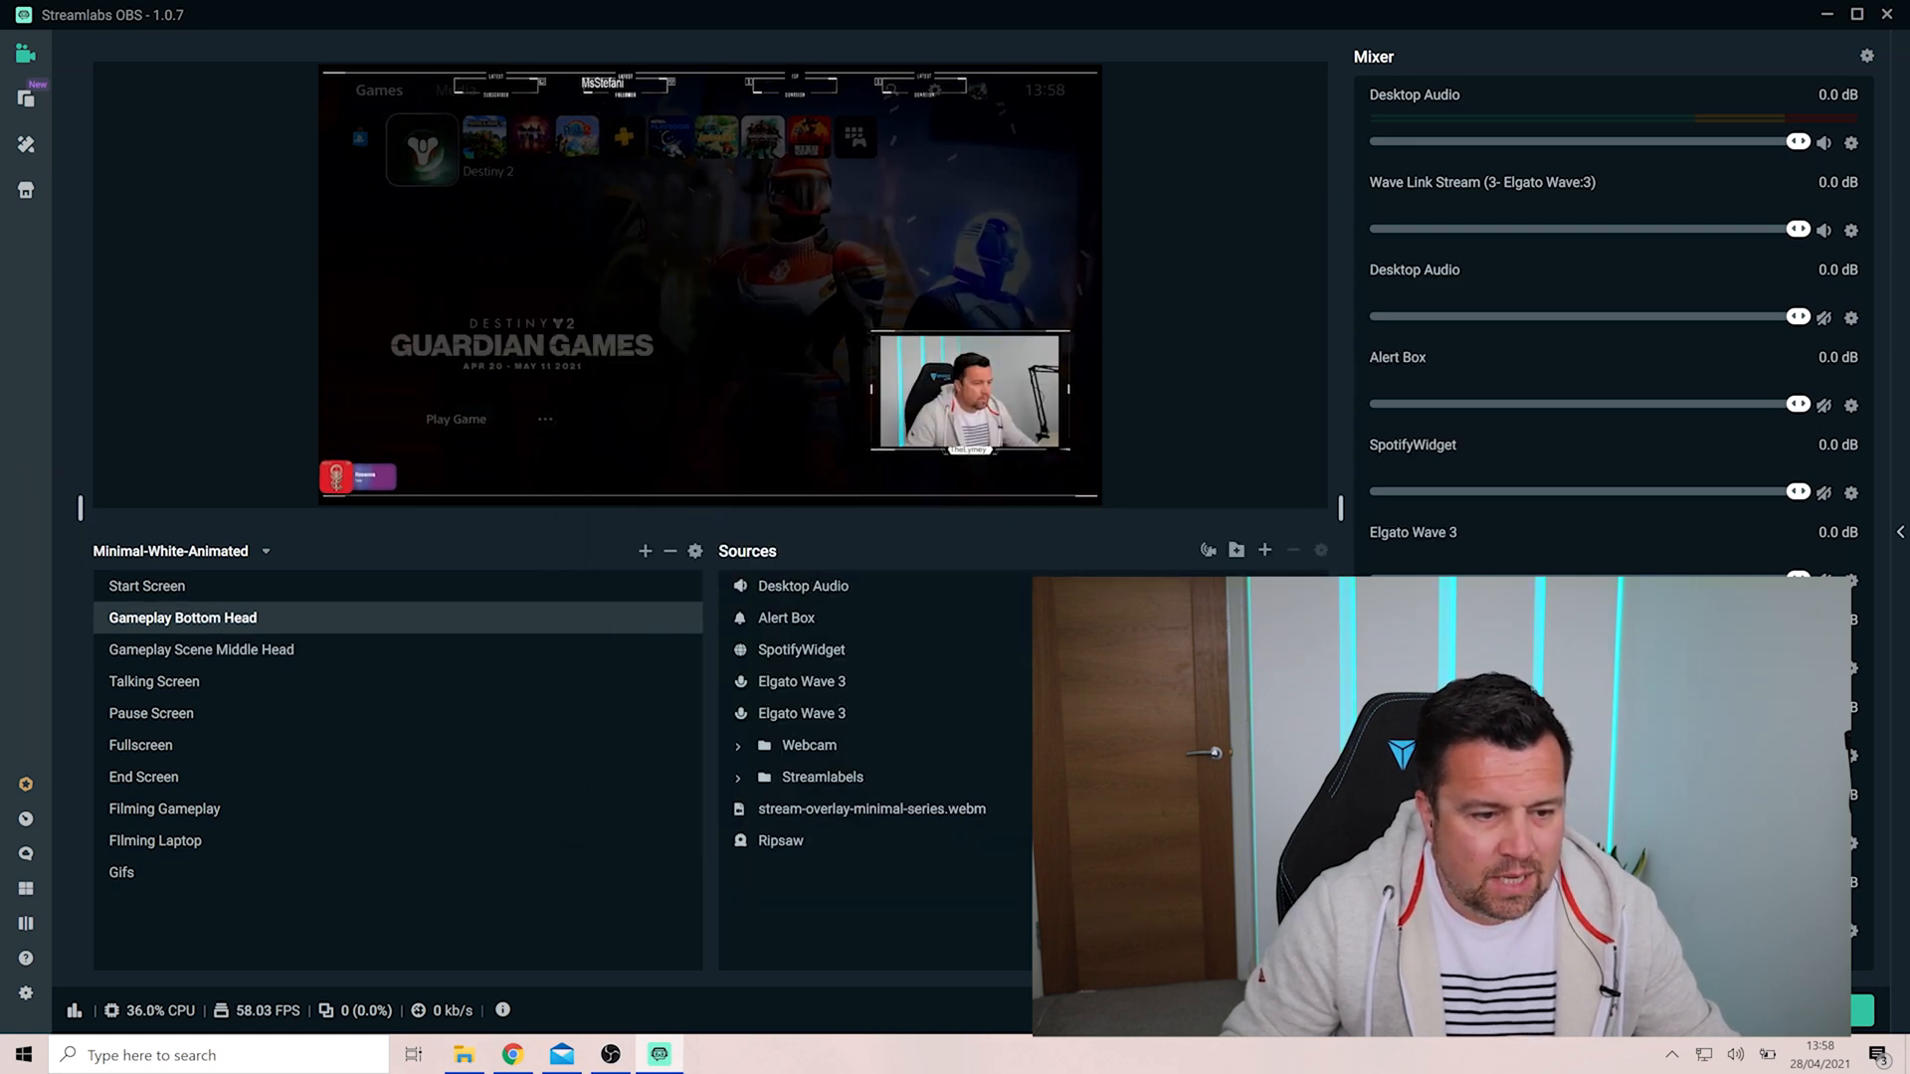
{"action": "left_click", "coordinate": [202, 650]}
{"action": "left_click", "coordinate": [183, 618]}
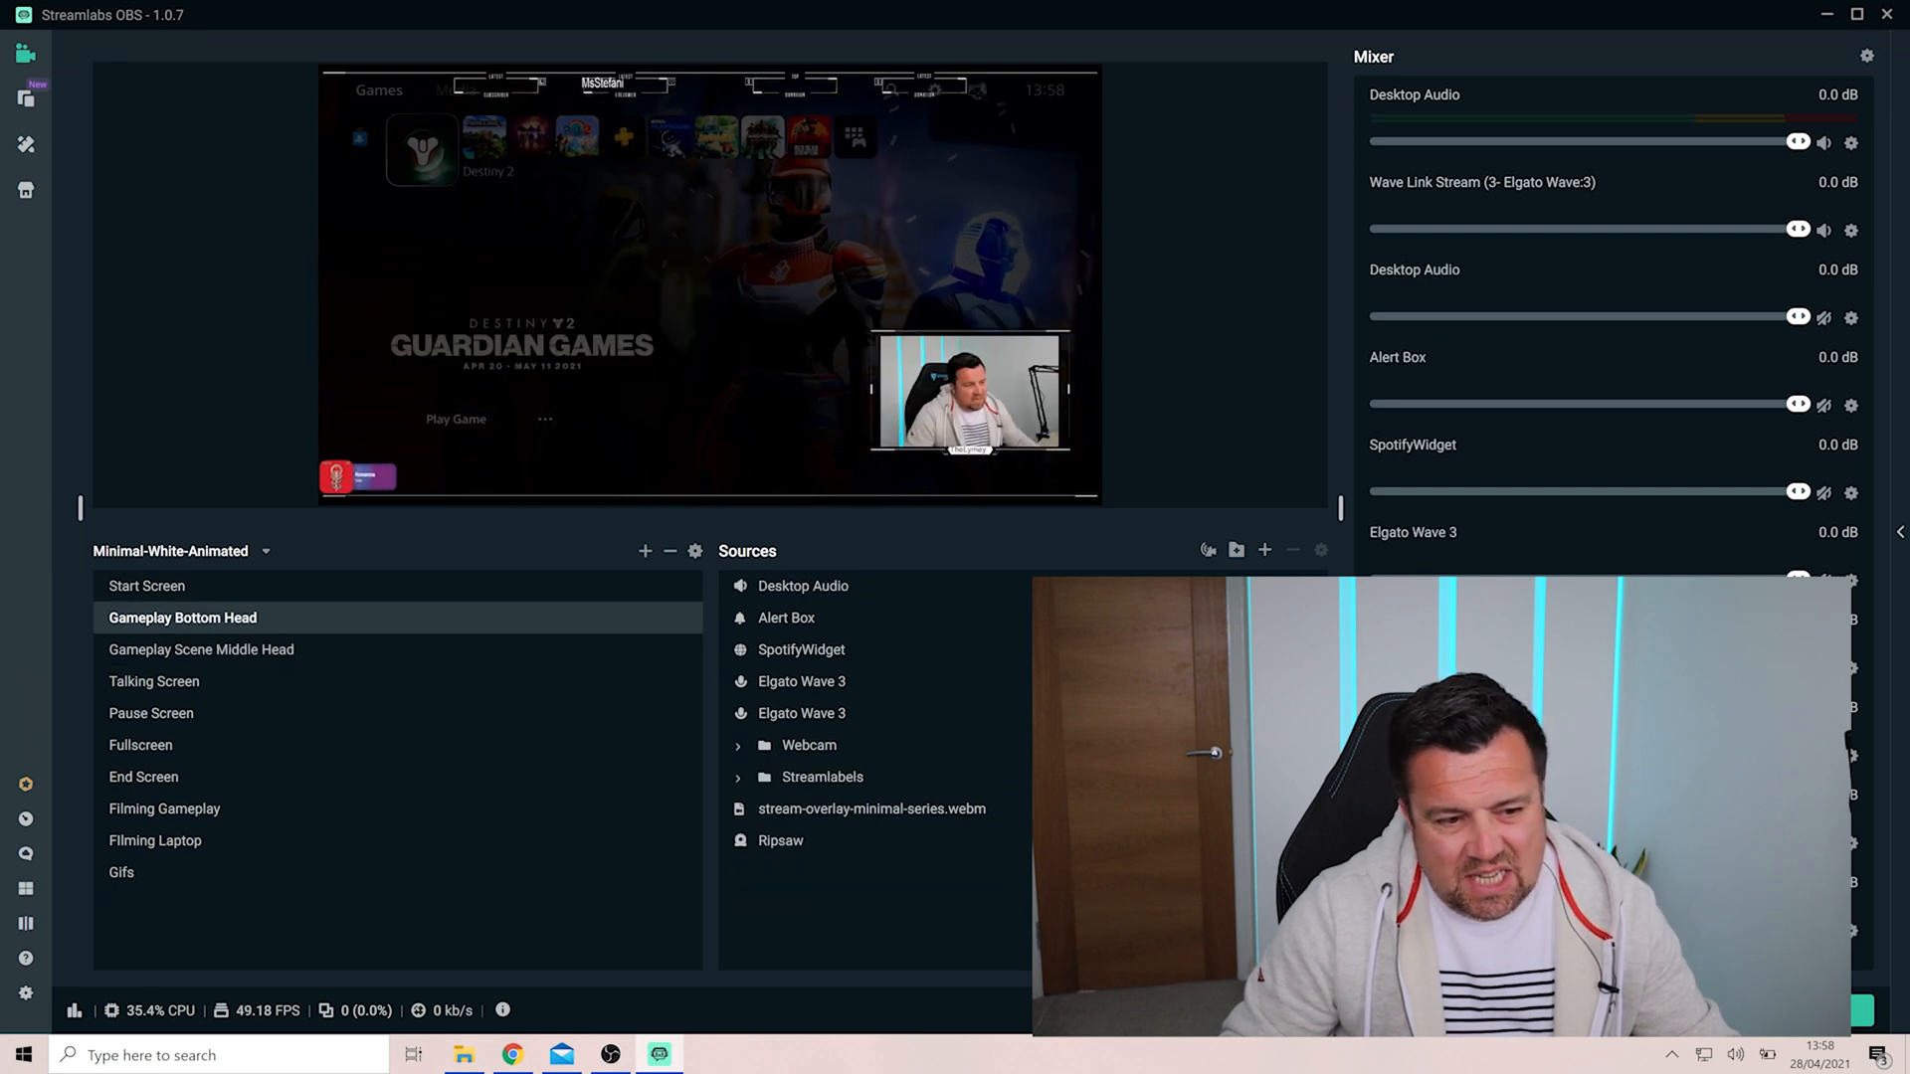
{"action": "left_click", "coordinate": [202, 649]}
{"action": "left_click", "coordinate": [183, 618]}
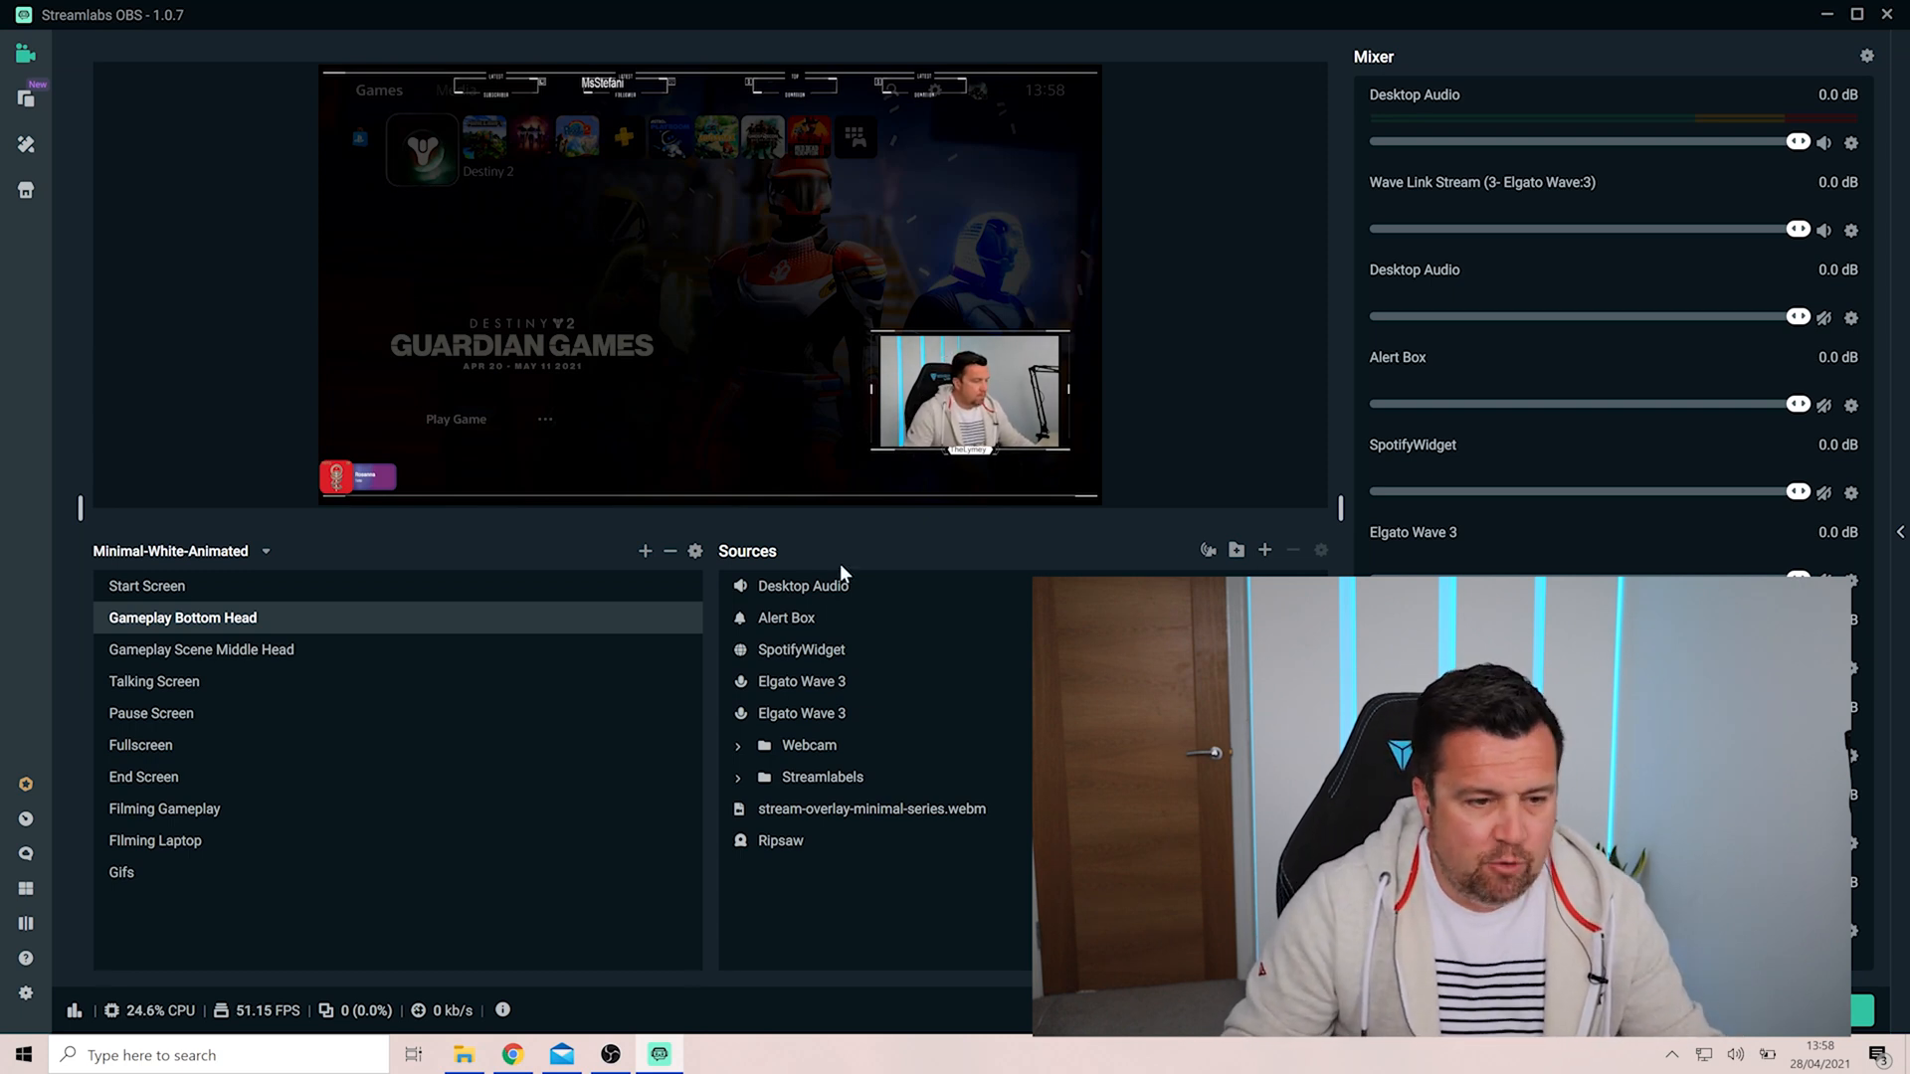
Step: Set the duration of the WebcamMotion1 transition to 1200 and close the scene transition settings
{"action": "left_click", "coordinate": [695, 553]}
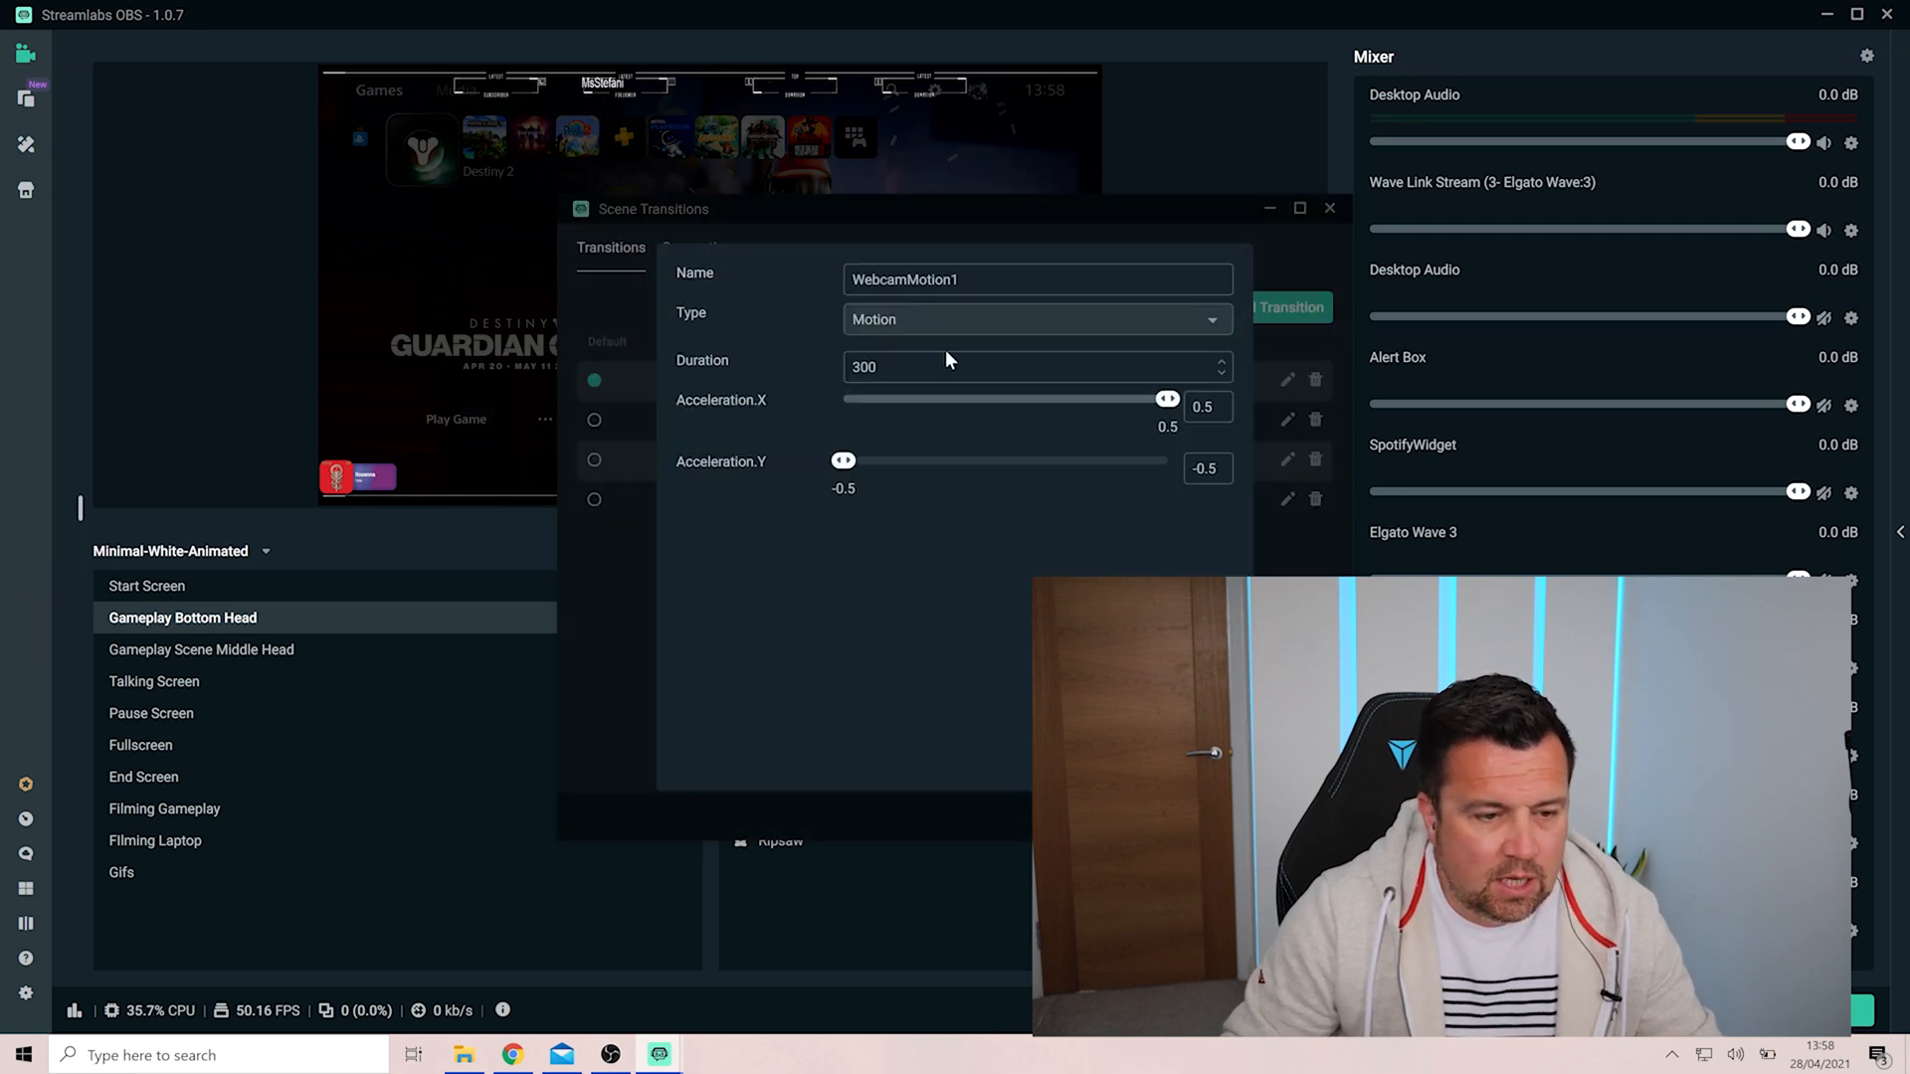
{"action": "left_click_drag", "start_coordinate": [889, 368], "coordinate": [754, 369]}
{"action": "type", "text": "1200"}
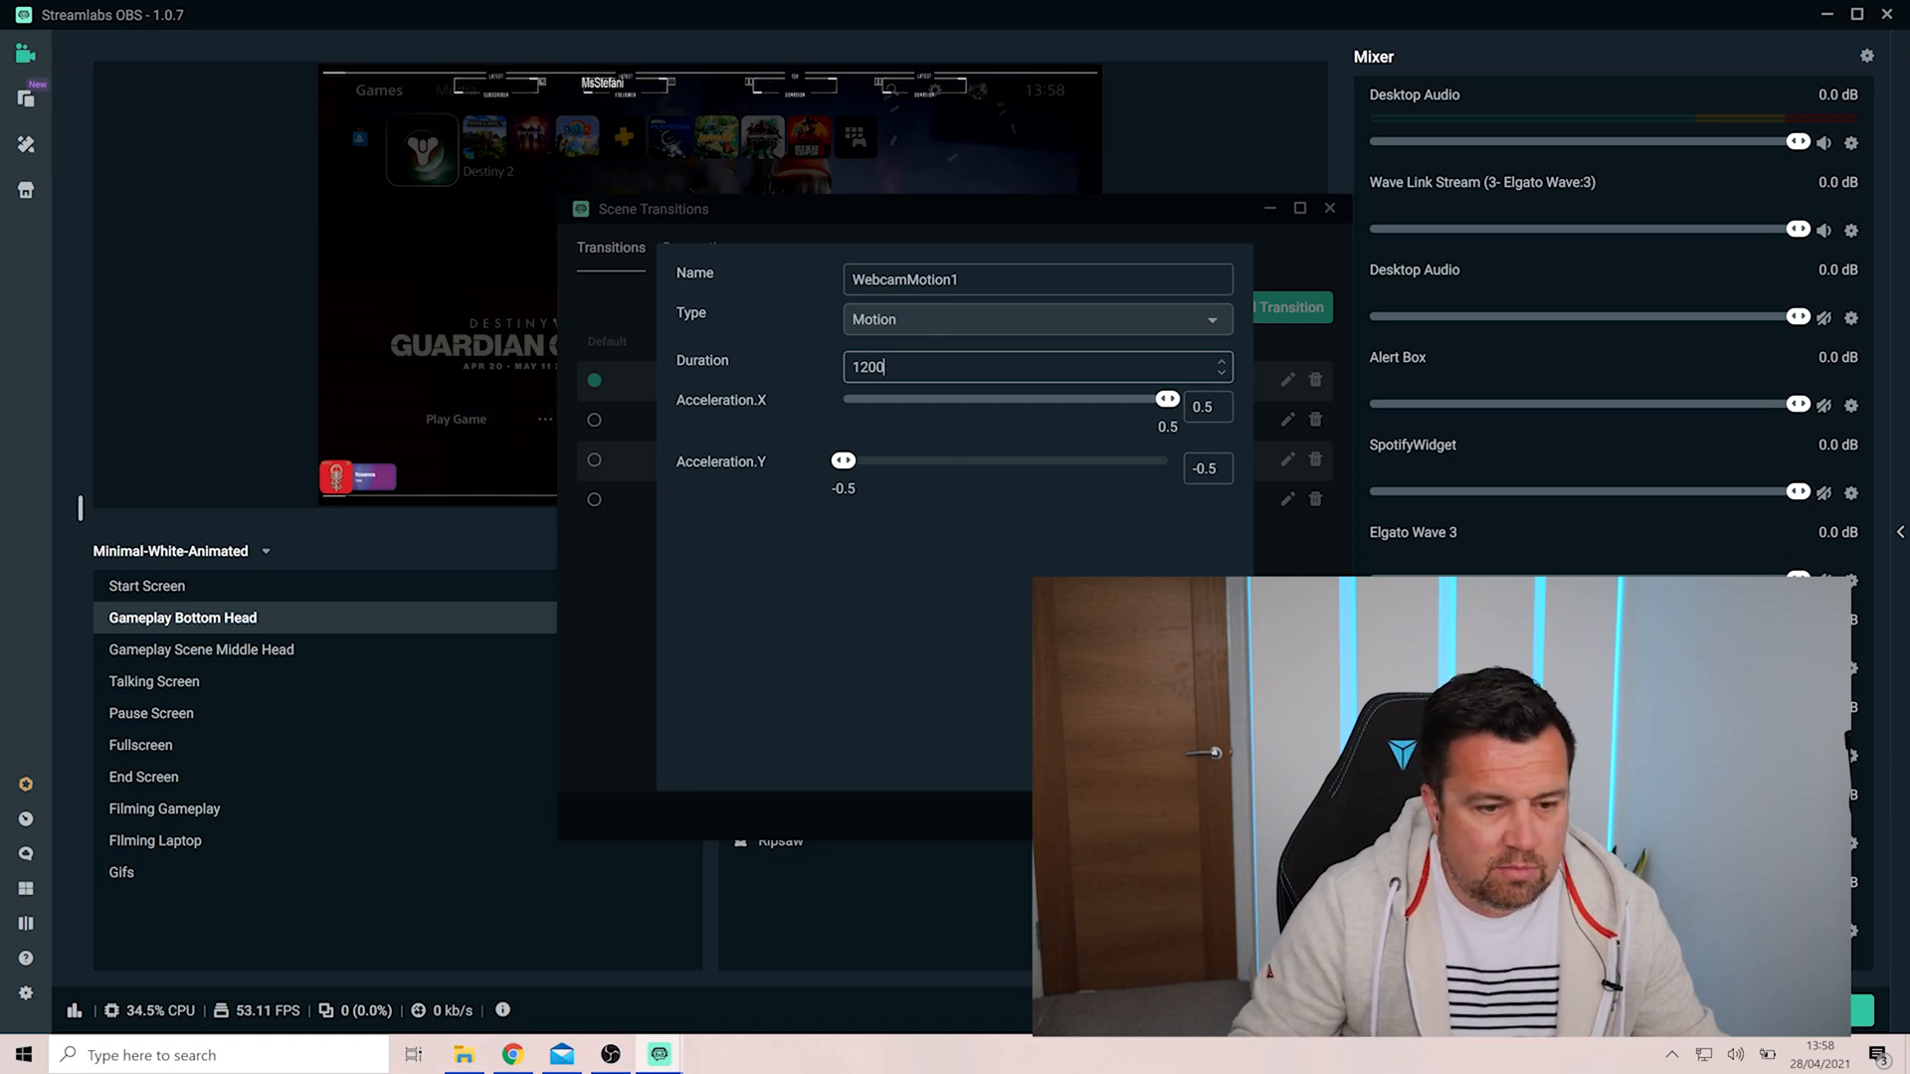
{"action": "left_click", "coordinate": [1207, 766]}
{"action": "left_click", "coordinate": [1305, 816]}
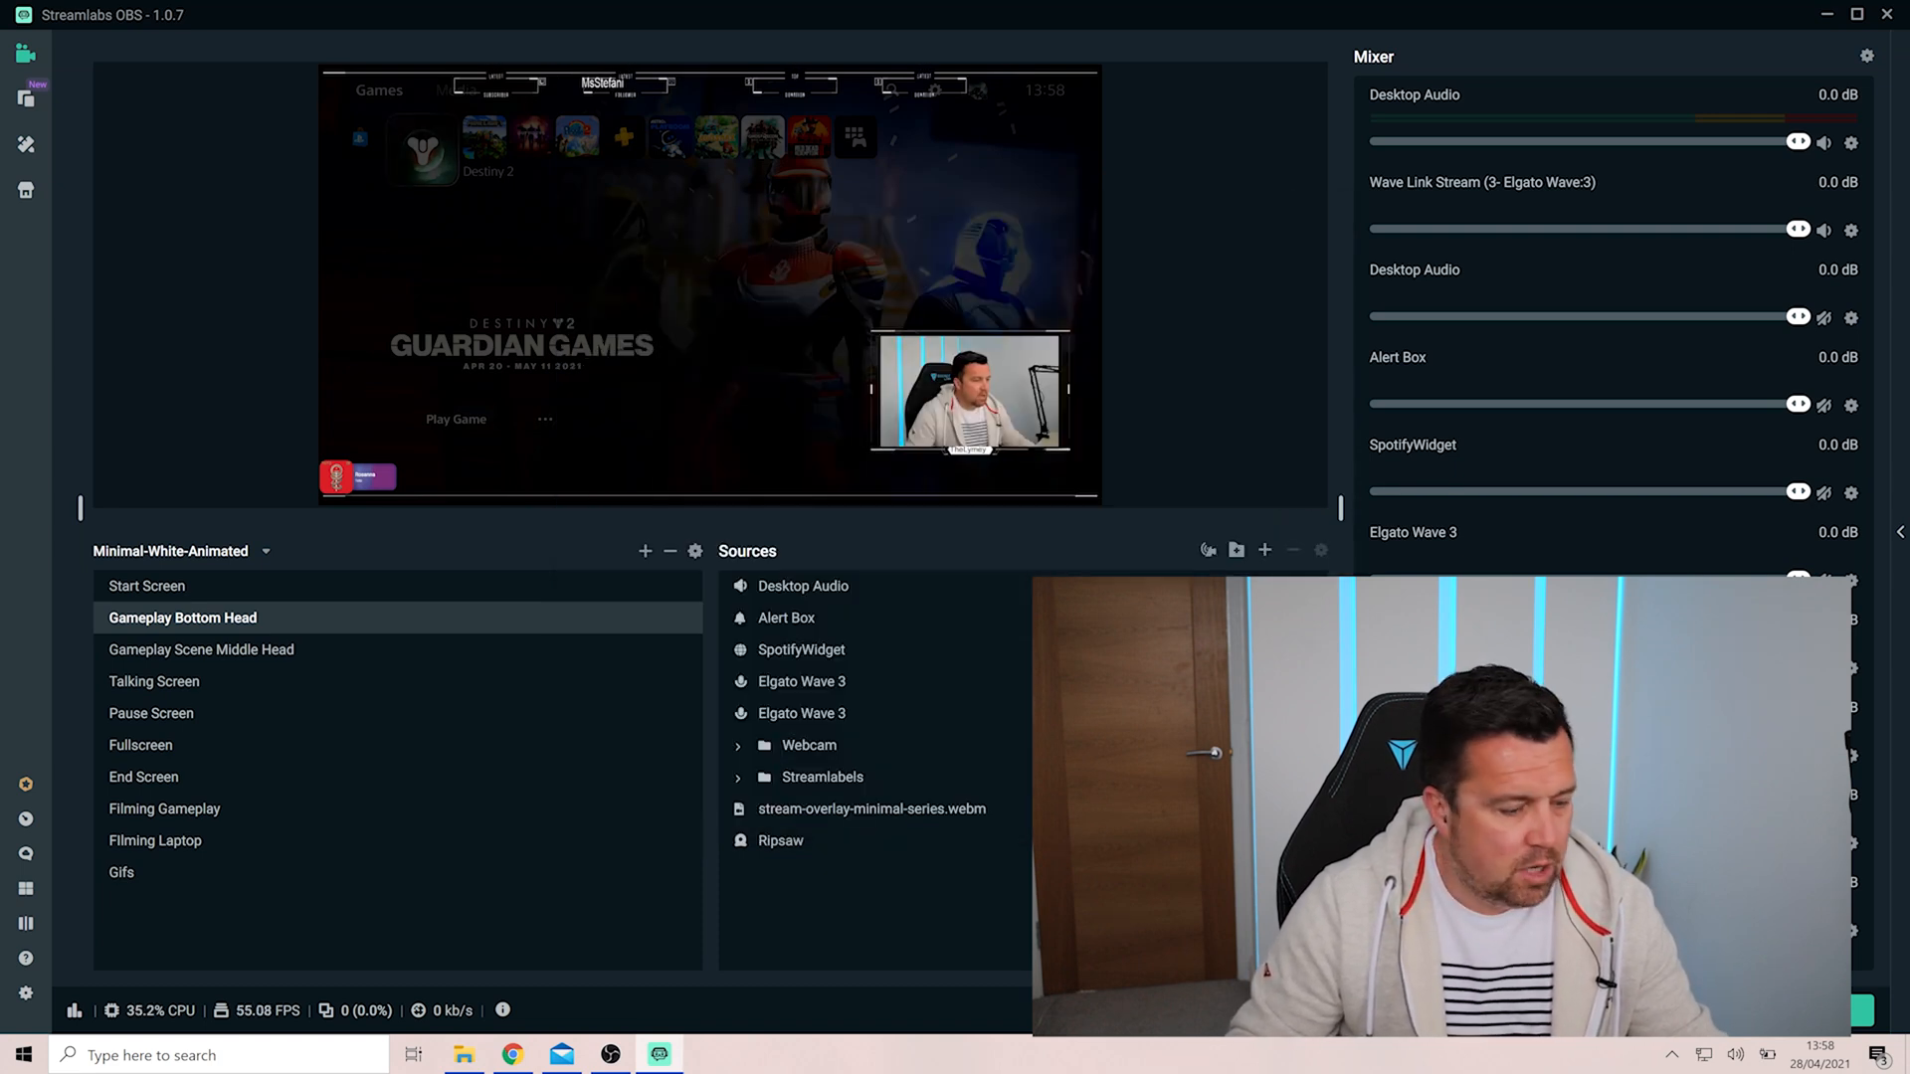
Step: Switch to the Start Screen scene and return to Gameplay Bottom Head
{"action": "left_click", "coordinate": [147, 586]}
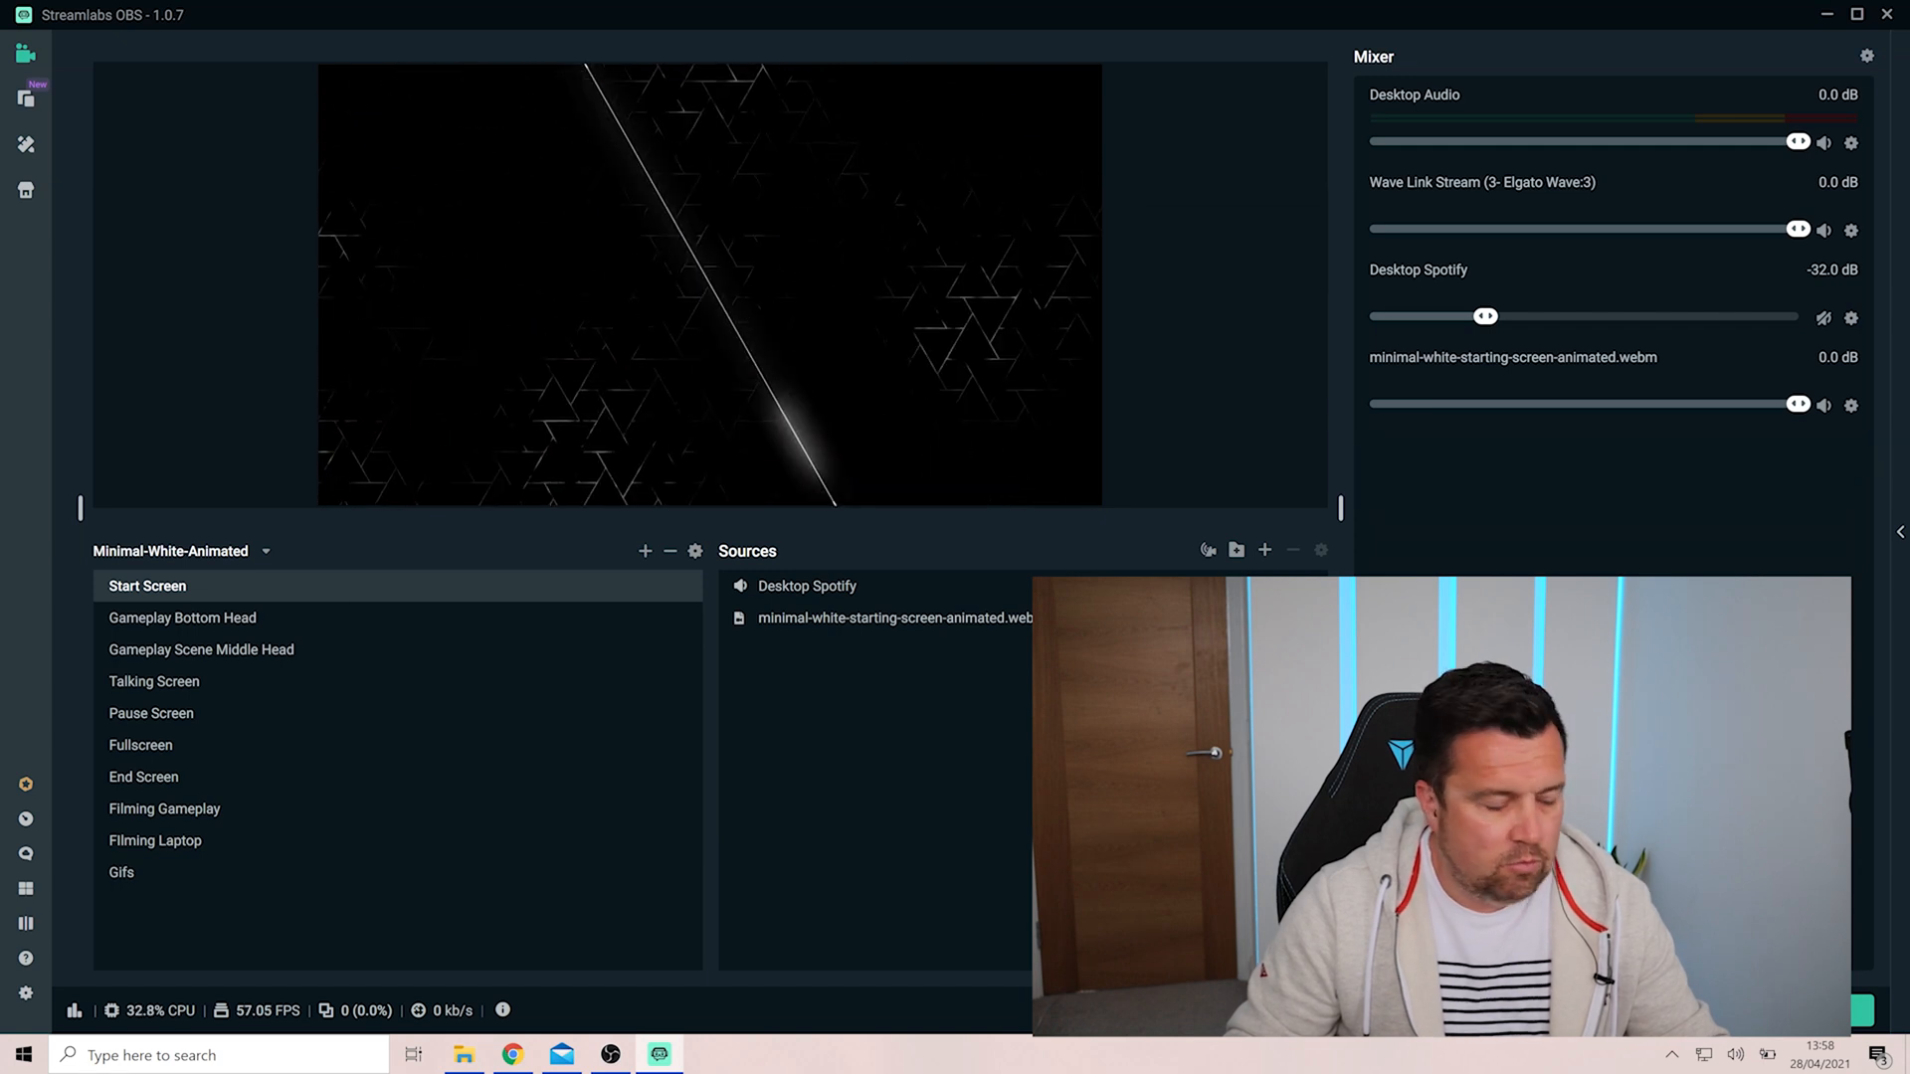
{"action": "left_click", "coordinate": [183, 618]}
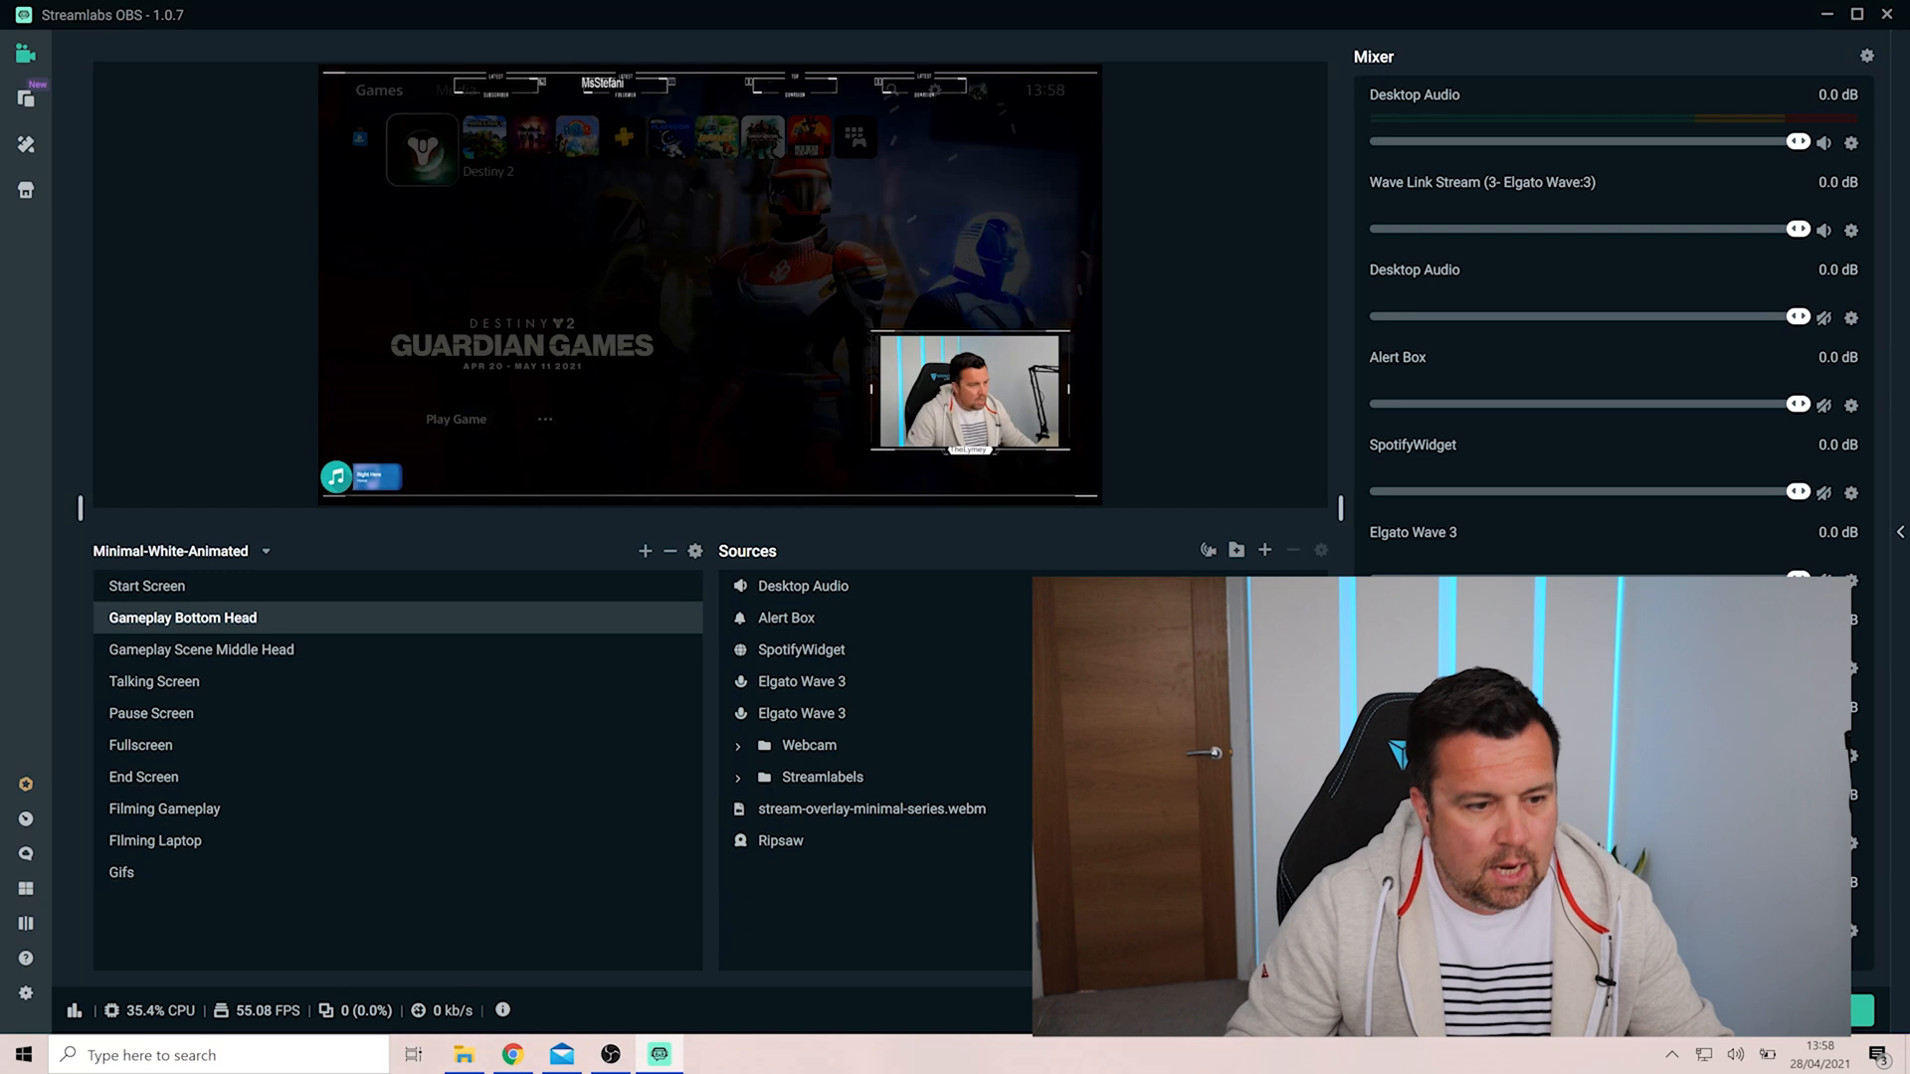
Step: Test the slower webcam motion by alternating repeatedly between Gameplay Scene Middle Head and Gameplay Bottom Head, ending on the middle-head scene
{"action": "left_click", "coordinate": [201, 650]}
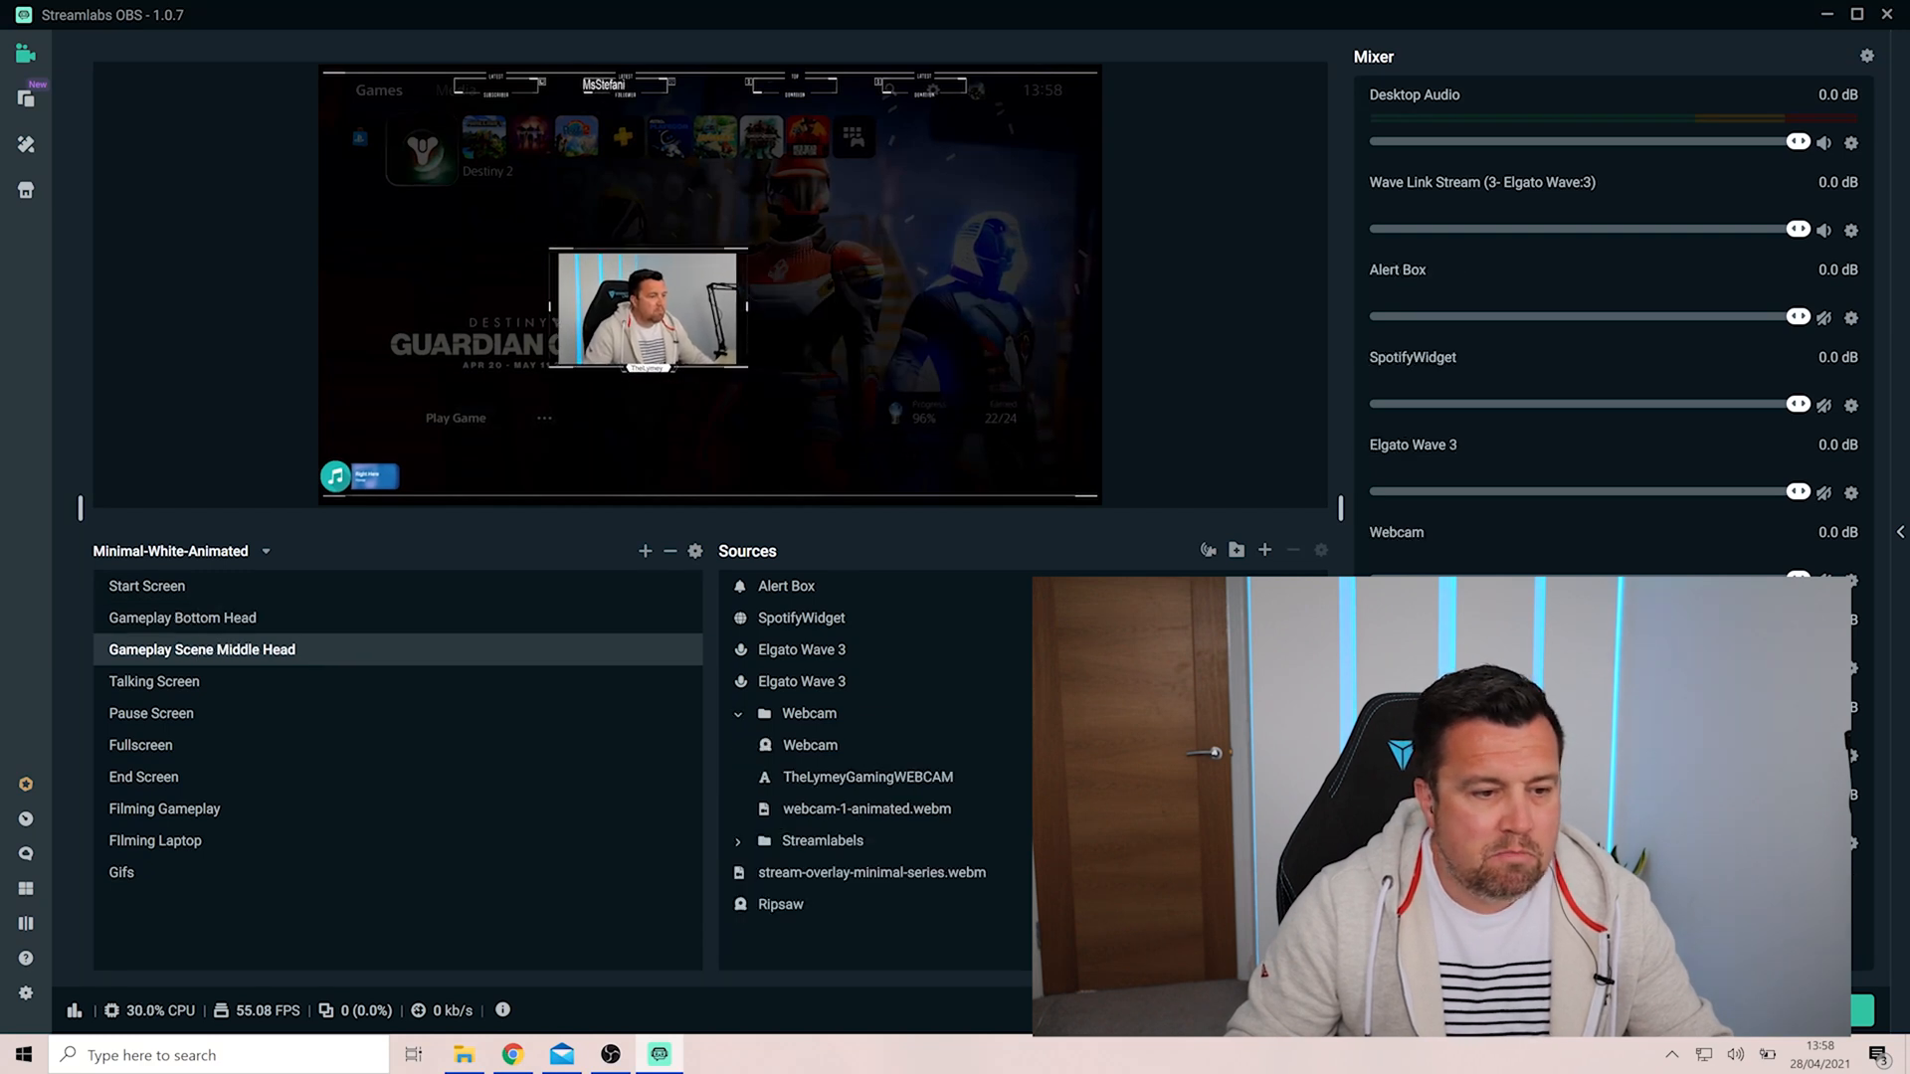
{"action": "left_click", "coordinate": [182, 618]}
{"action": "left_click", "coordinate": [202, 649]}
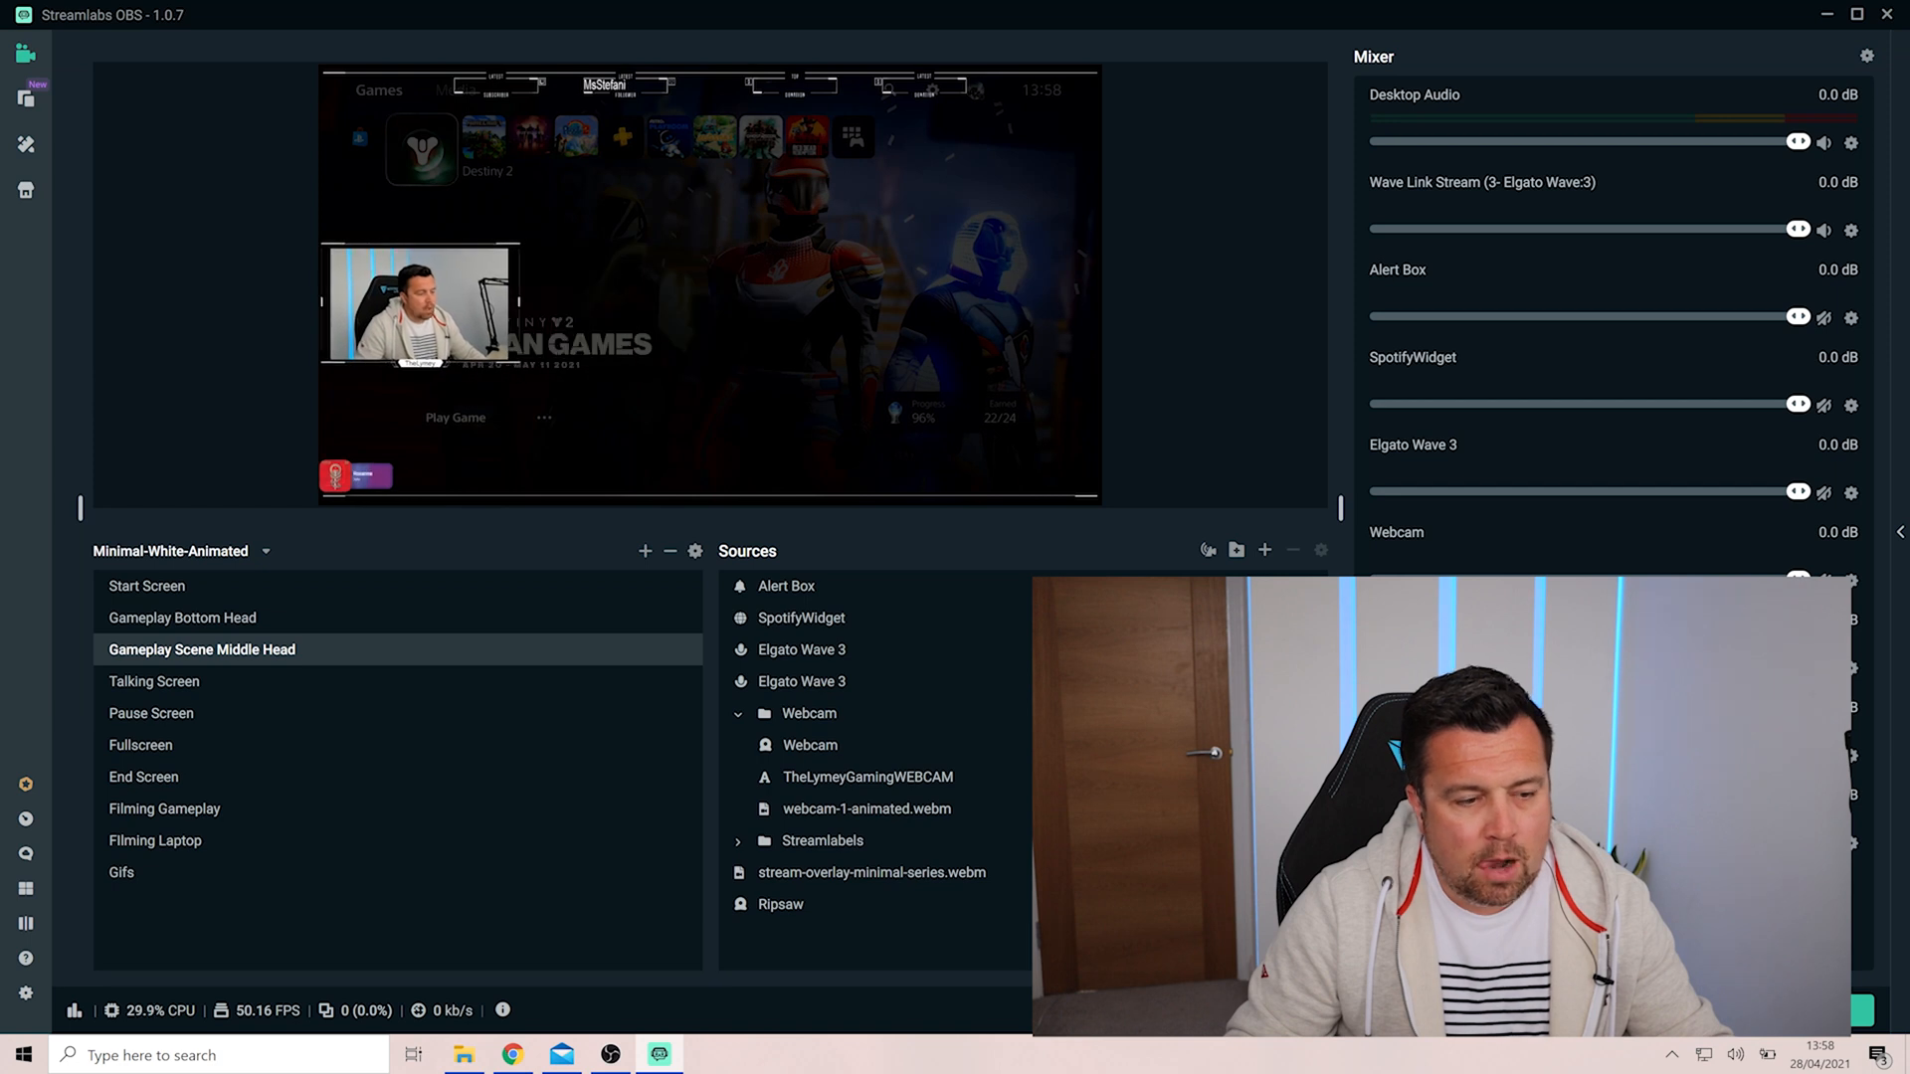
{"action": "left_click", "coordinate": [182, 618]}
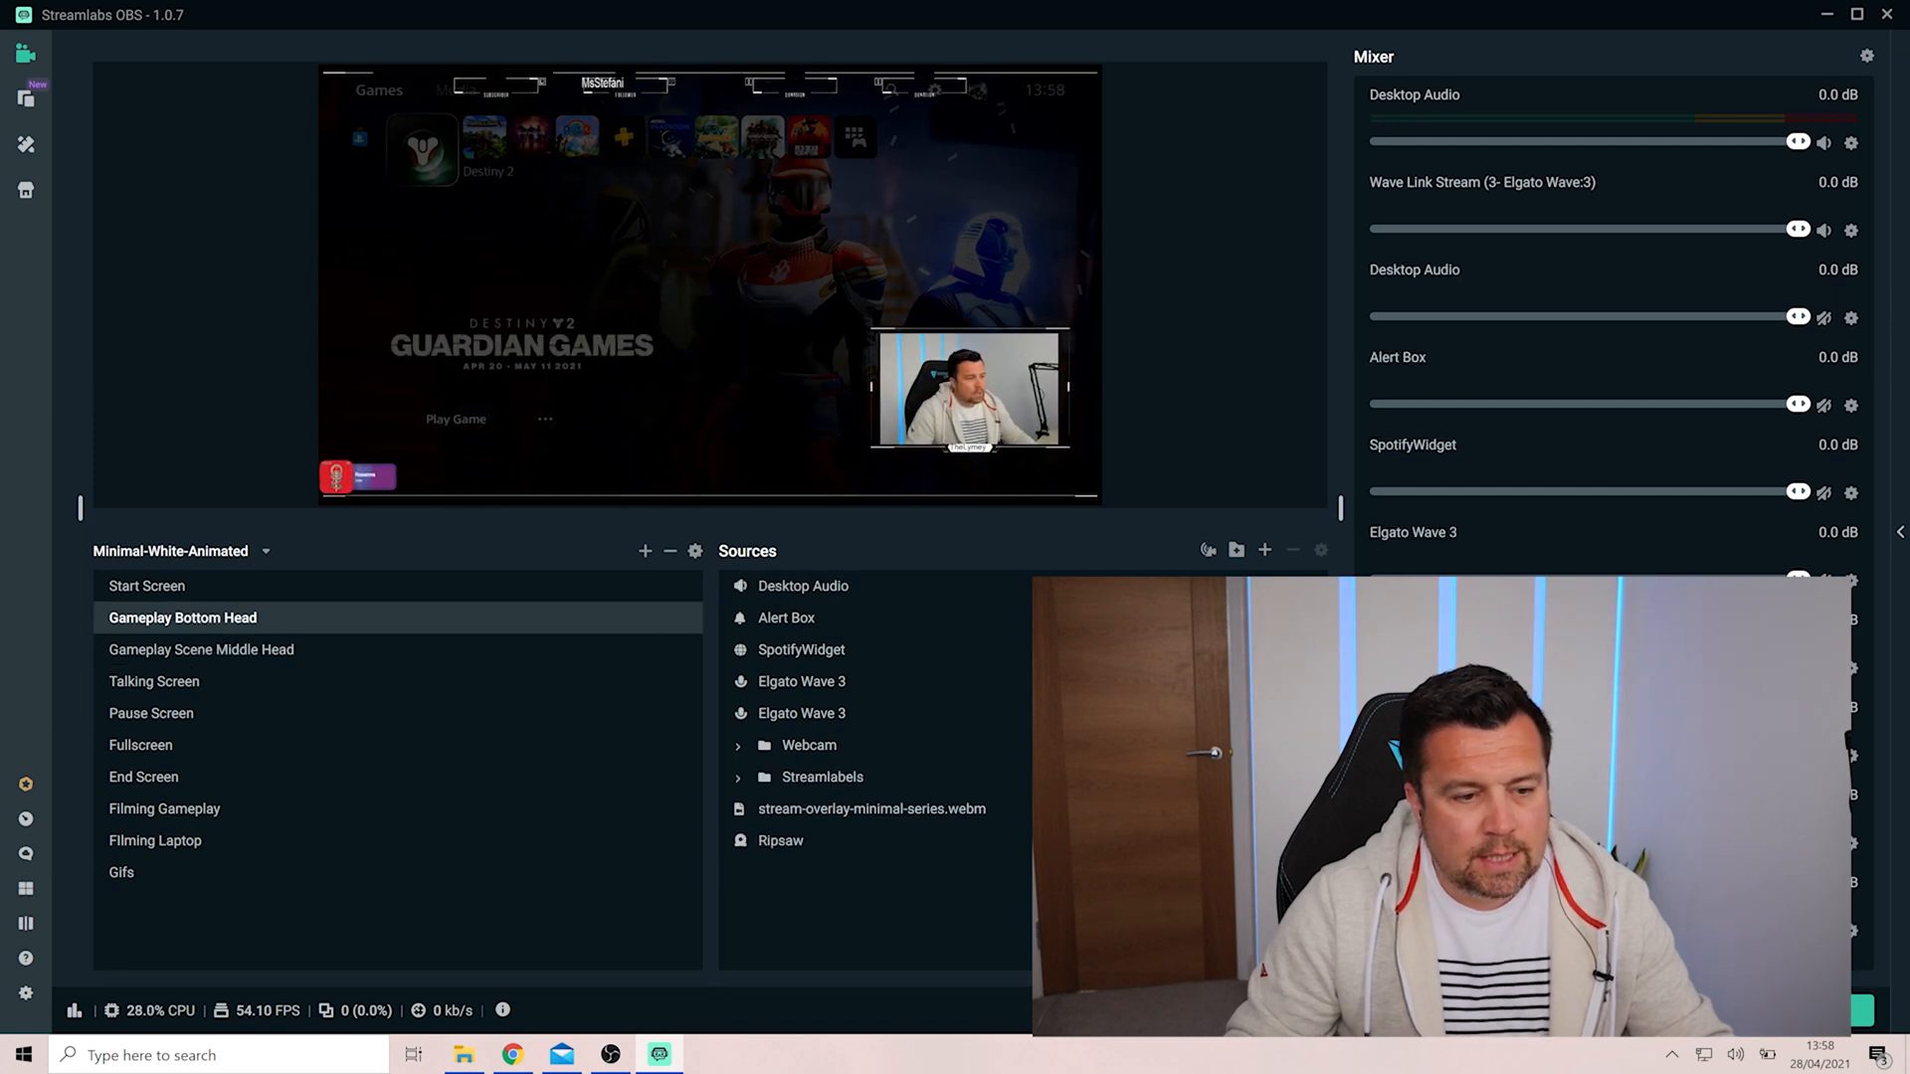
{"action": "left_click", "coordinate": [202, 649]}
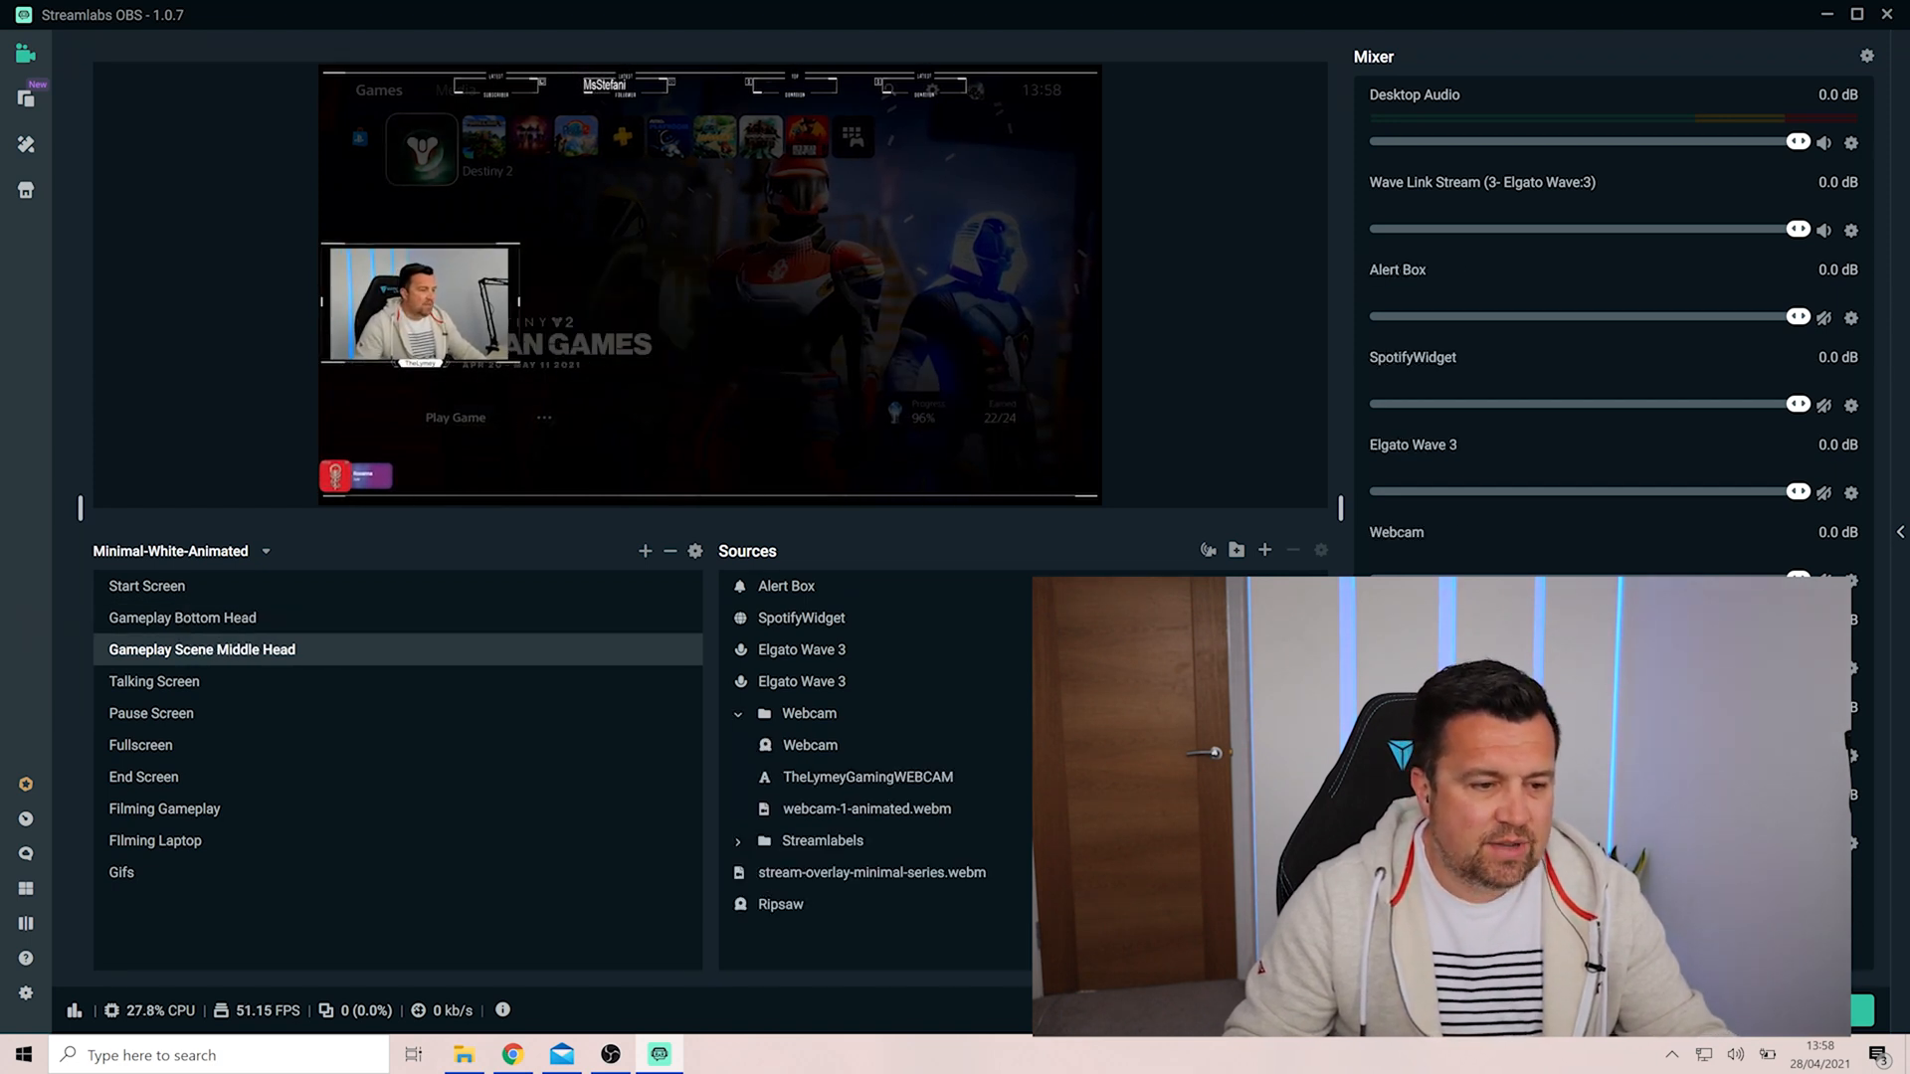
{"action": "left_click", "coordinate": [182, 618]}
{"action": "left_click", "coordinate": [202, 649]}
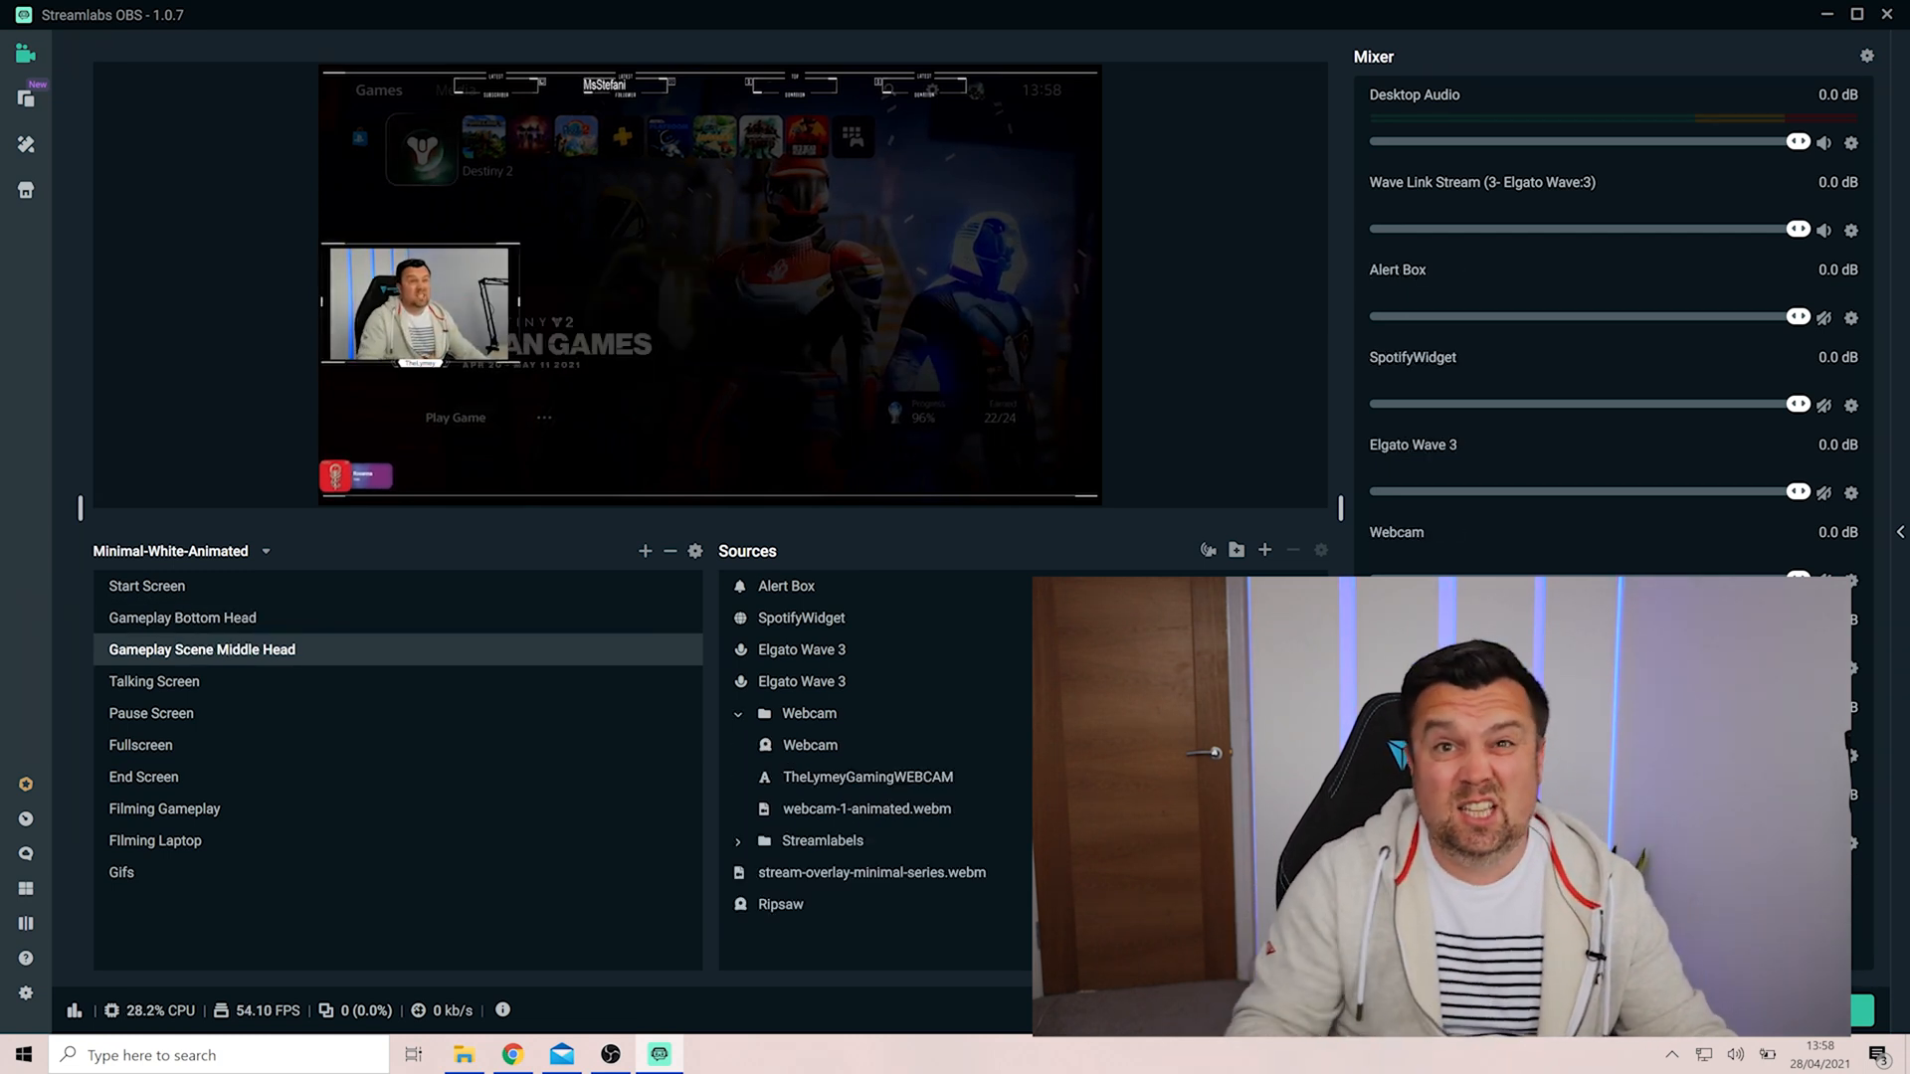
Step: Set both Acceleration.X and Acceleration.Y of the WebcamMotion1 transition to 0
{"action": "left_click", "coordinate": [695, 550]}
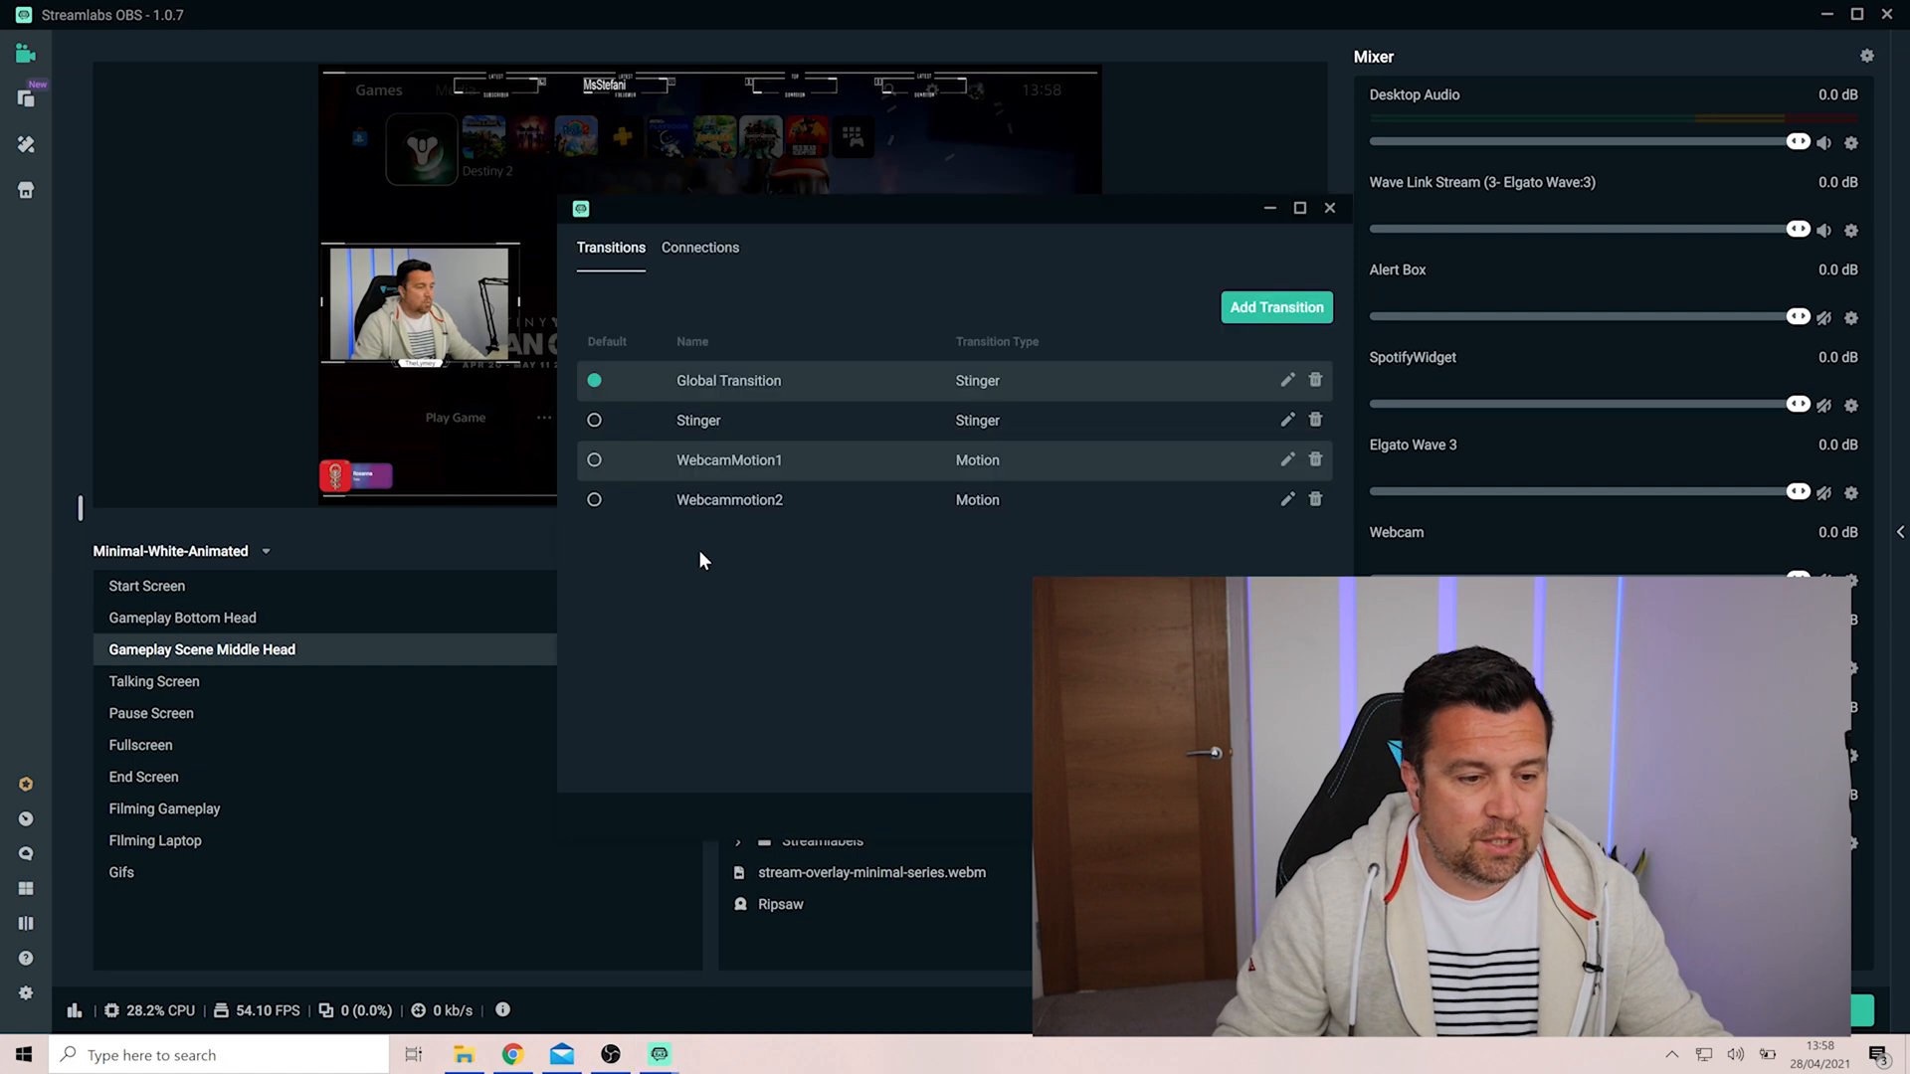
{"action": "left_click", "coordinate": [1290, 460]}
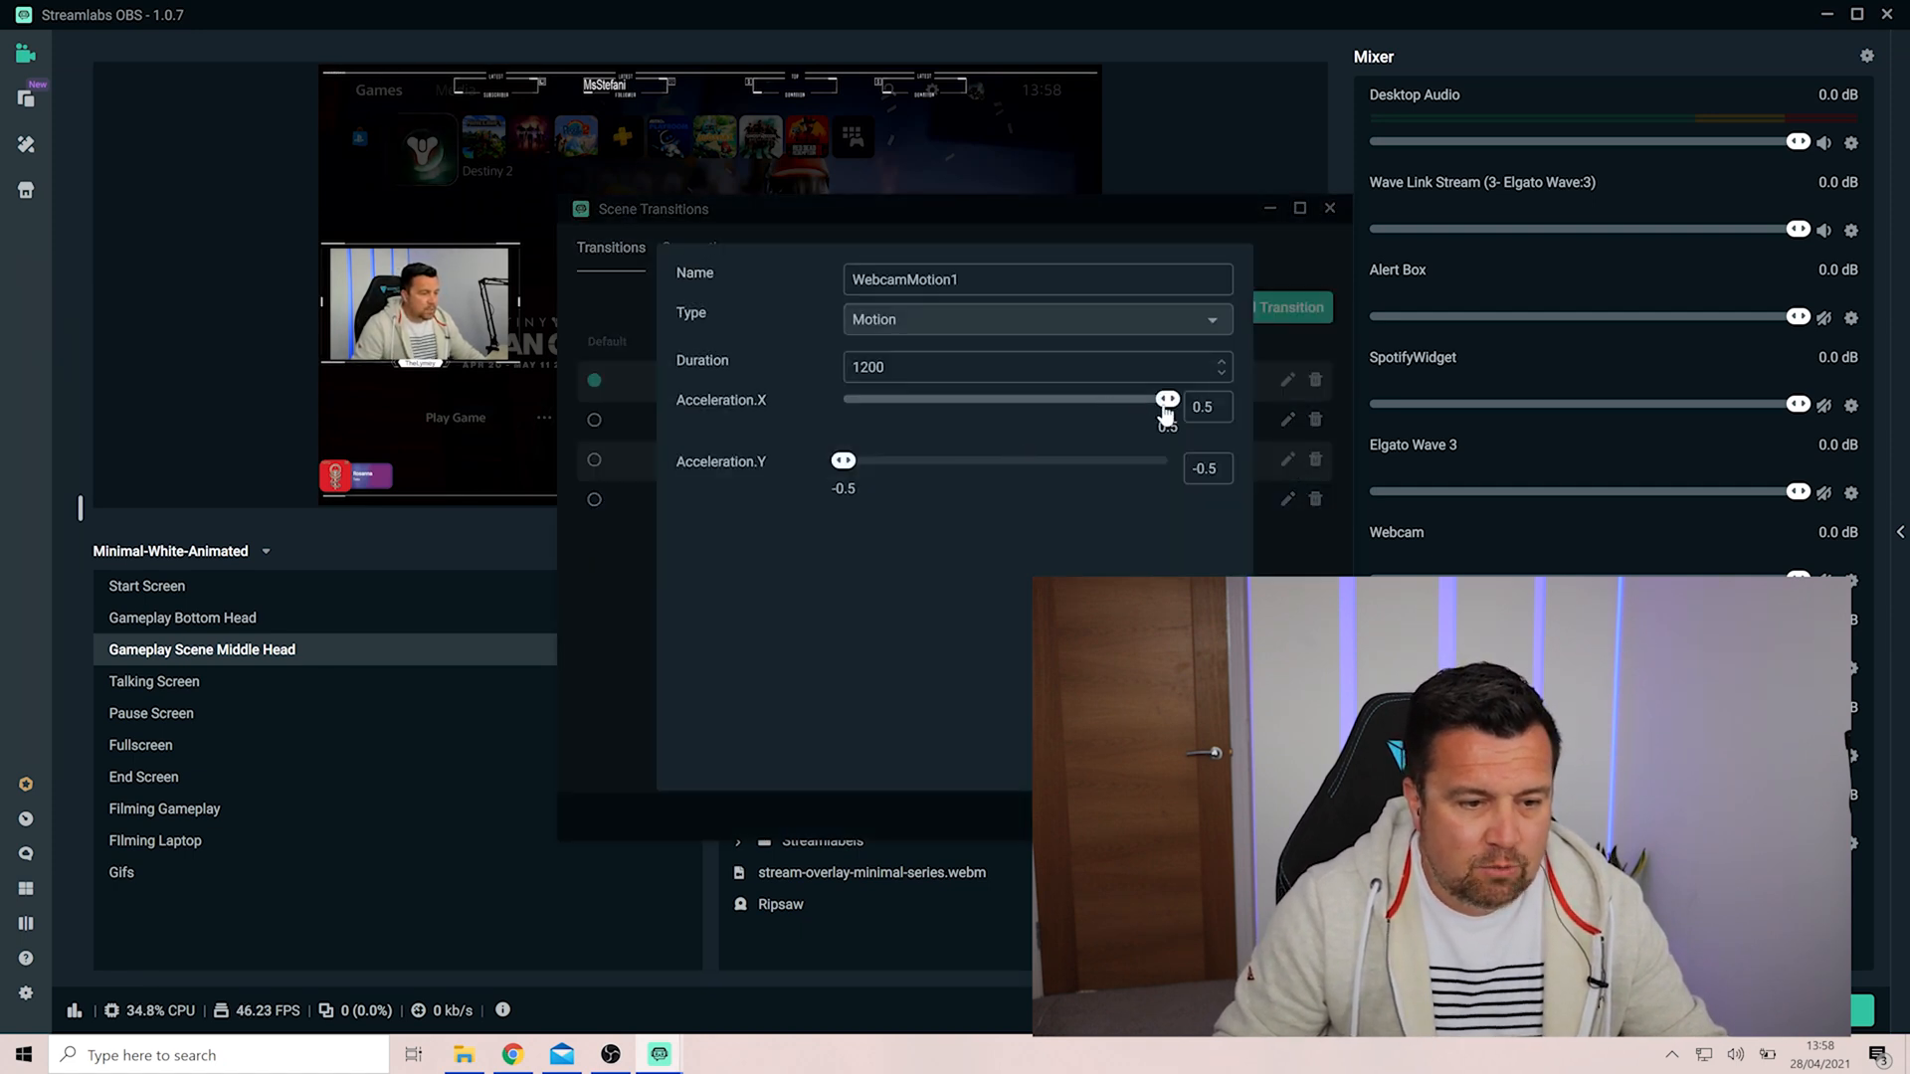
{"action": "left_click_drag", "start_coordinate": [1167, 408], "coordinate": [1074, 411]}
{"action": "left_click", "coordinate": [973, 418]}
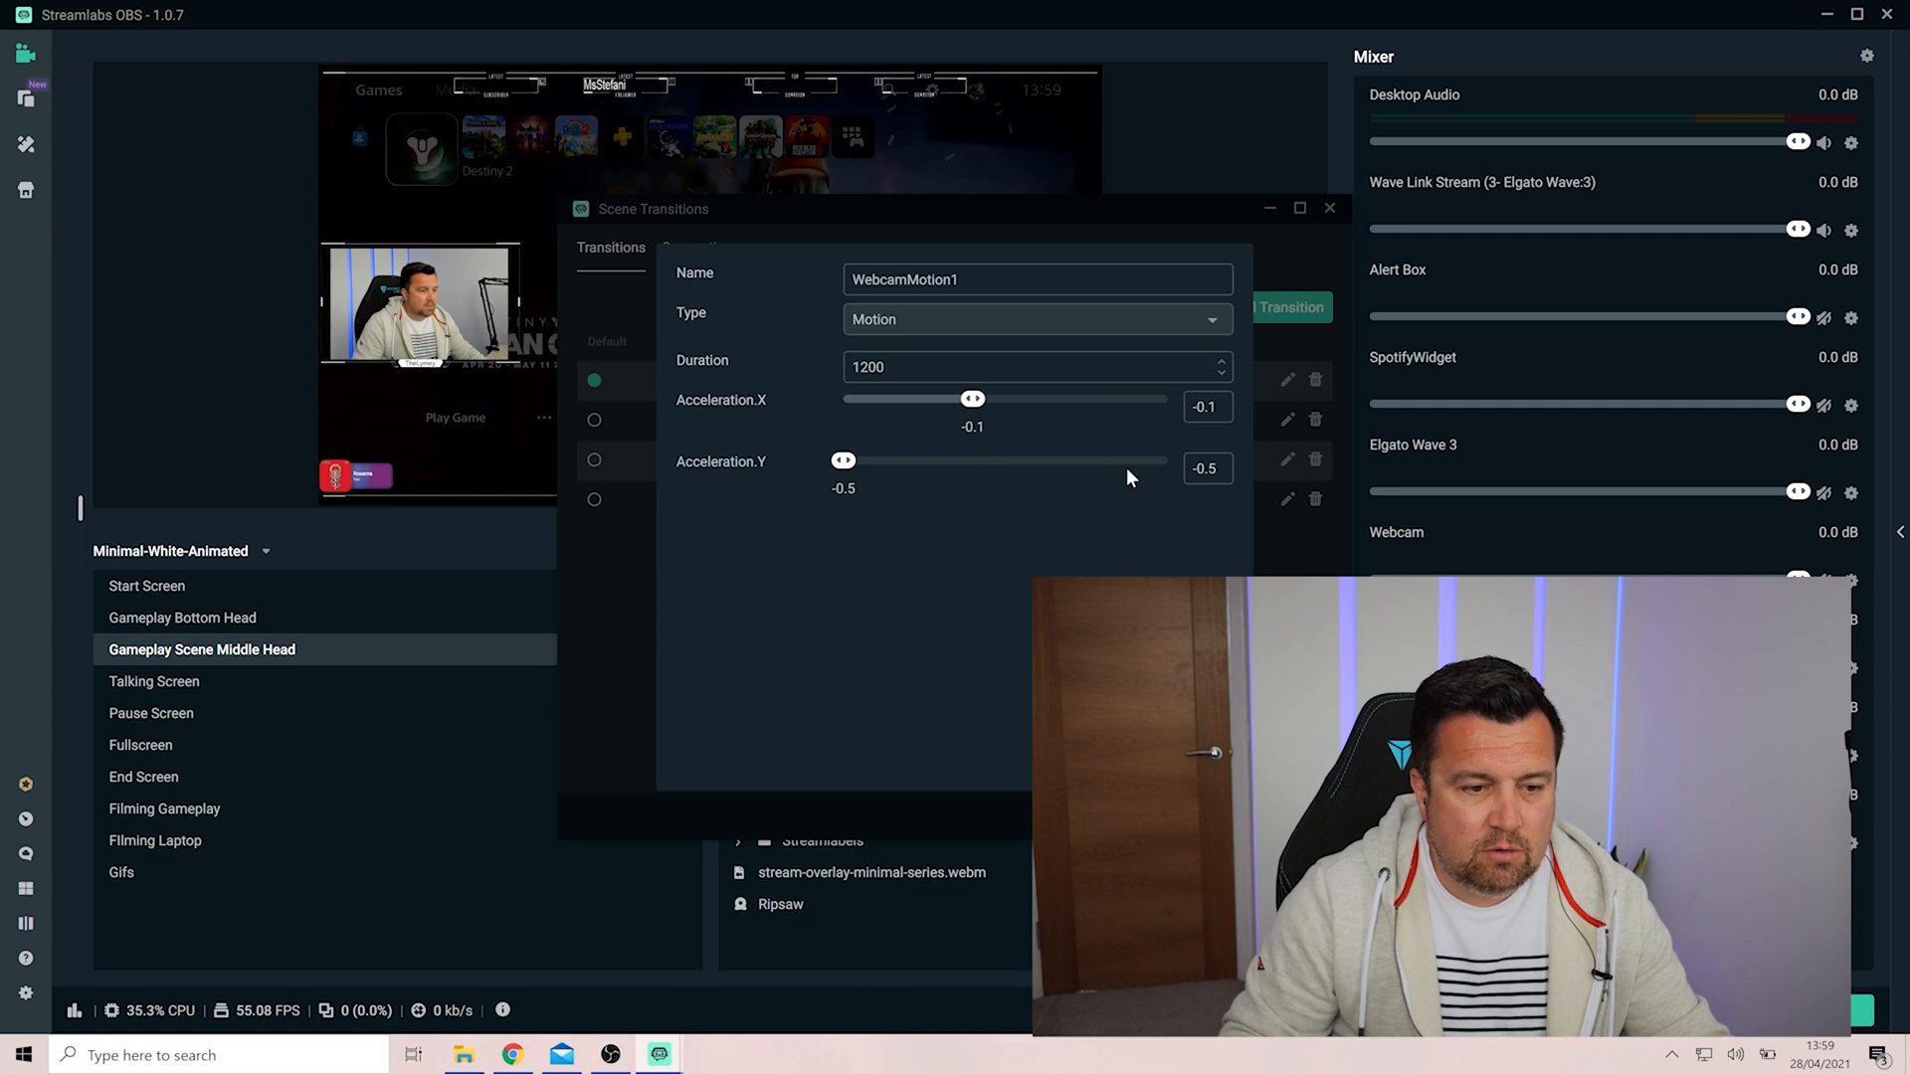
{"action": "left_click_drag", "start_coordinate": [1218, 407], "coordinate": [1189, 406]}
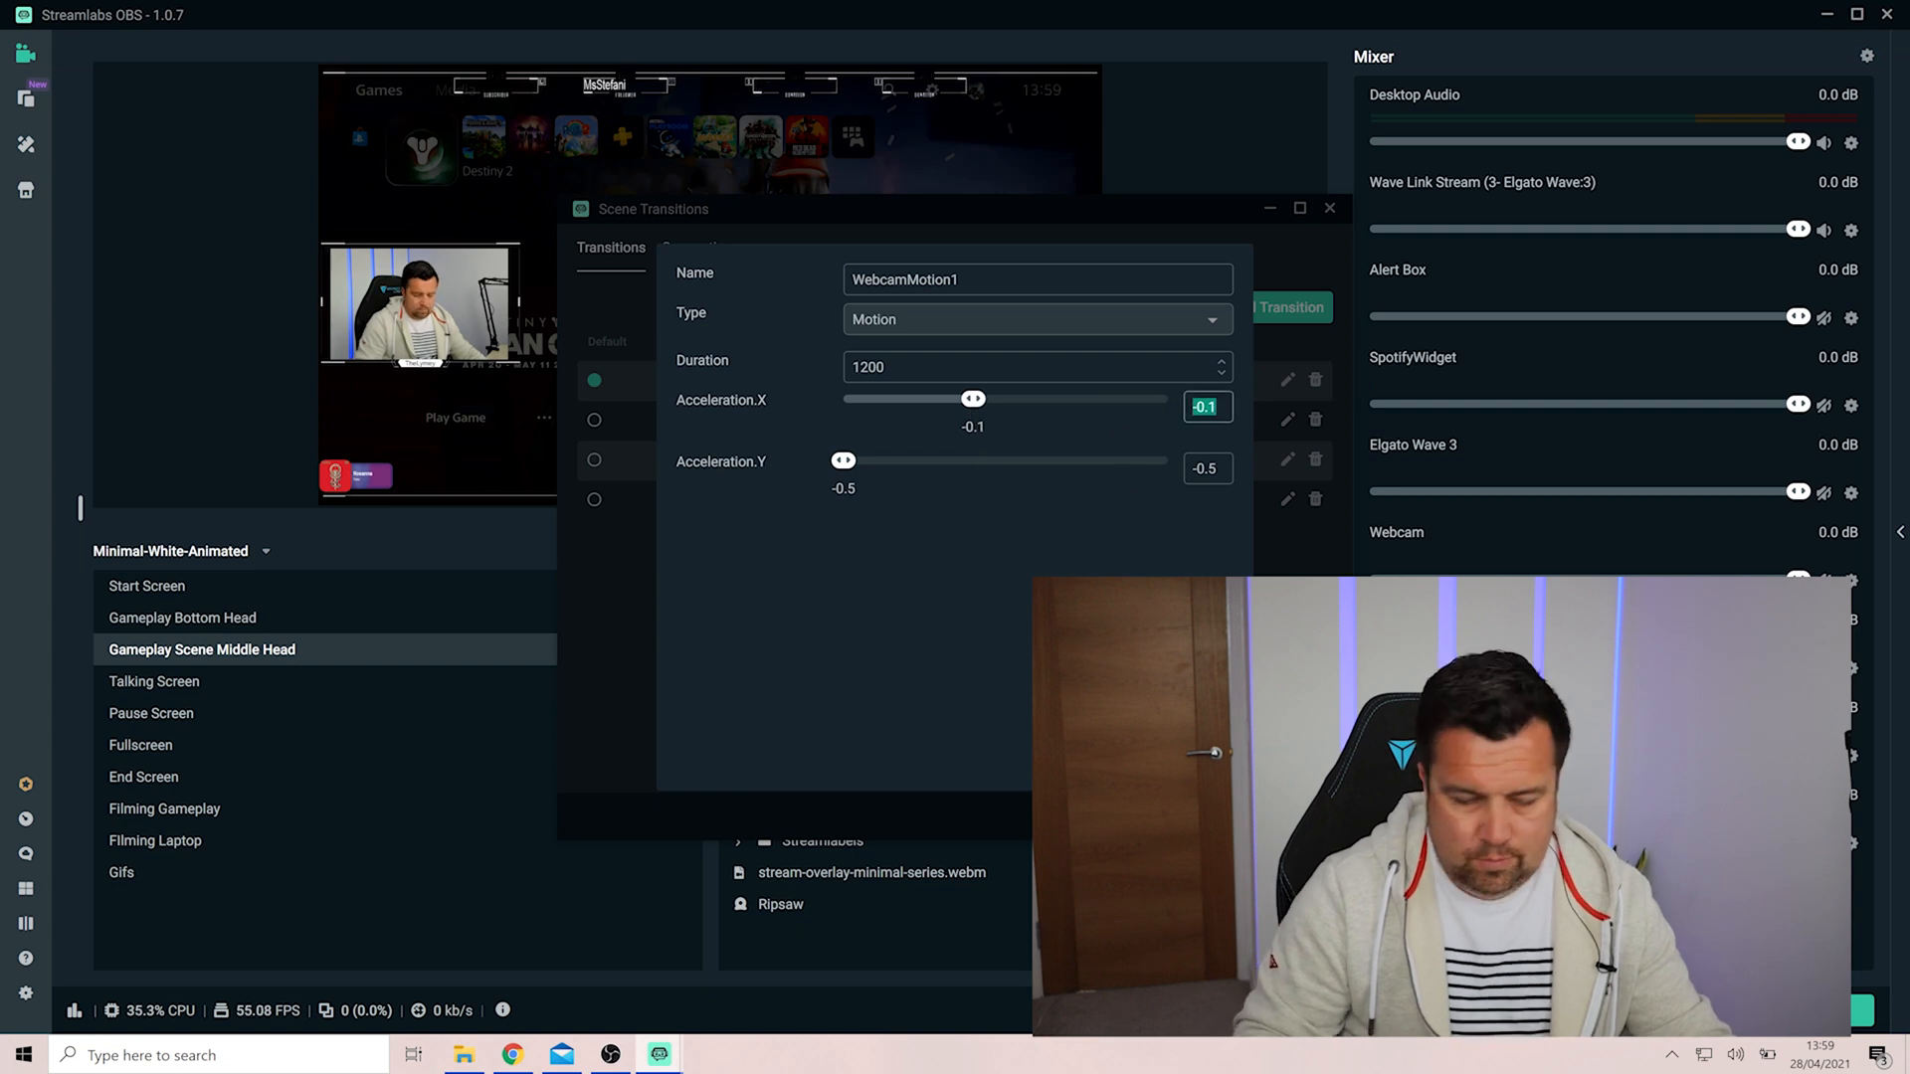
{"action": "type", "text": "0000"}
{"action": "left_click_drag", "start_coordinate": [1207, 467], "coordinate": [1191, 468]}
{"action": "type", "text": "0"}
{"action": "left_click", "coordinate": [1206, 760]}
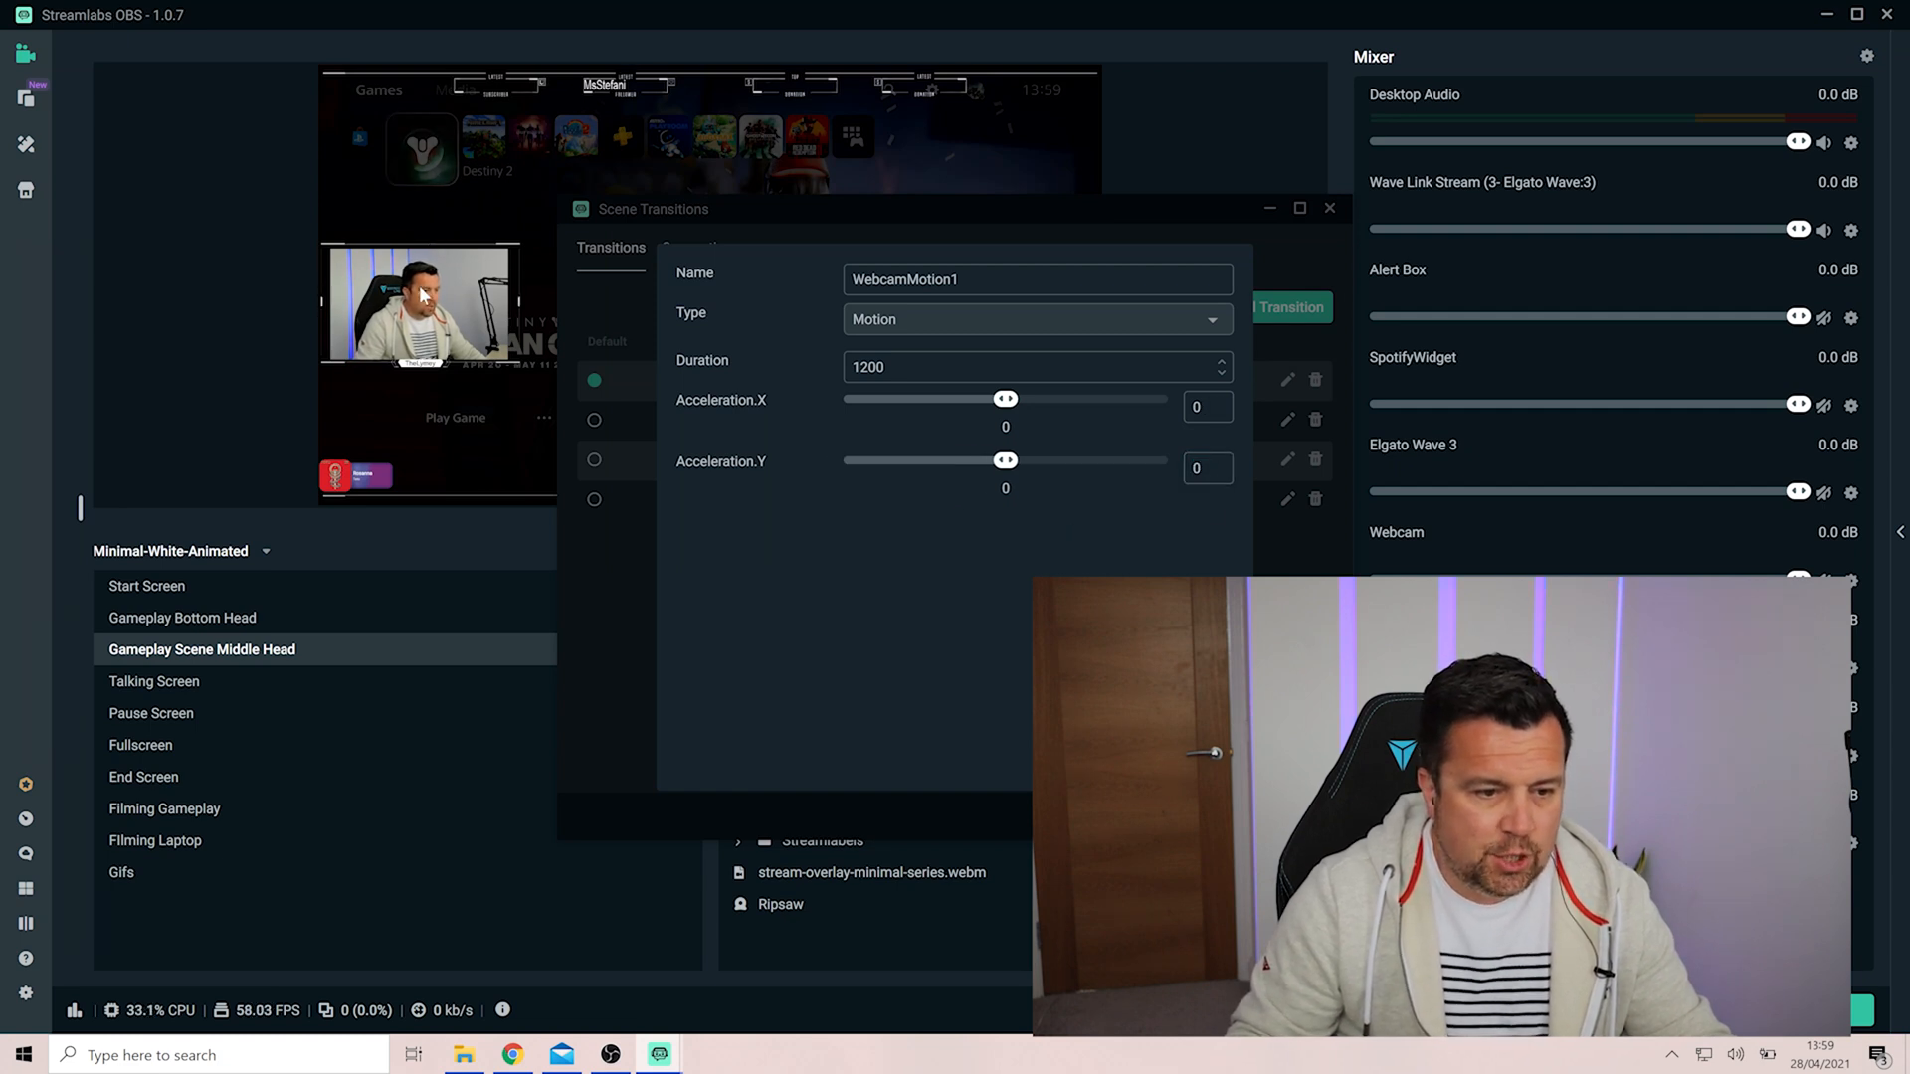
Step: Set the duration of the WebcamMotion1 transition to 900 and return to the transitions list
{"action": "type", "text": "90"}
{"action": "key", "text": "BackSpace"}
{"action": "key", "text": "BackSpace"}
{"action": "key", "text": "BackSpace"}
{"action": "key", "text": "BackSpace"}
{"action": "key", "text": "BackSpace"}
{"action": "key", "text": "BackSpace"}
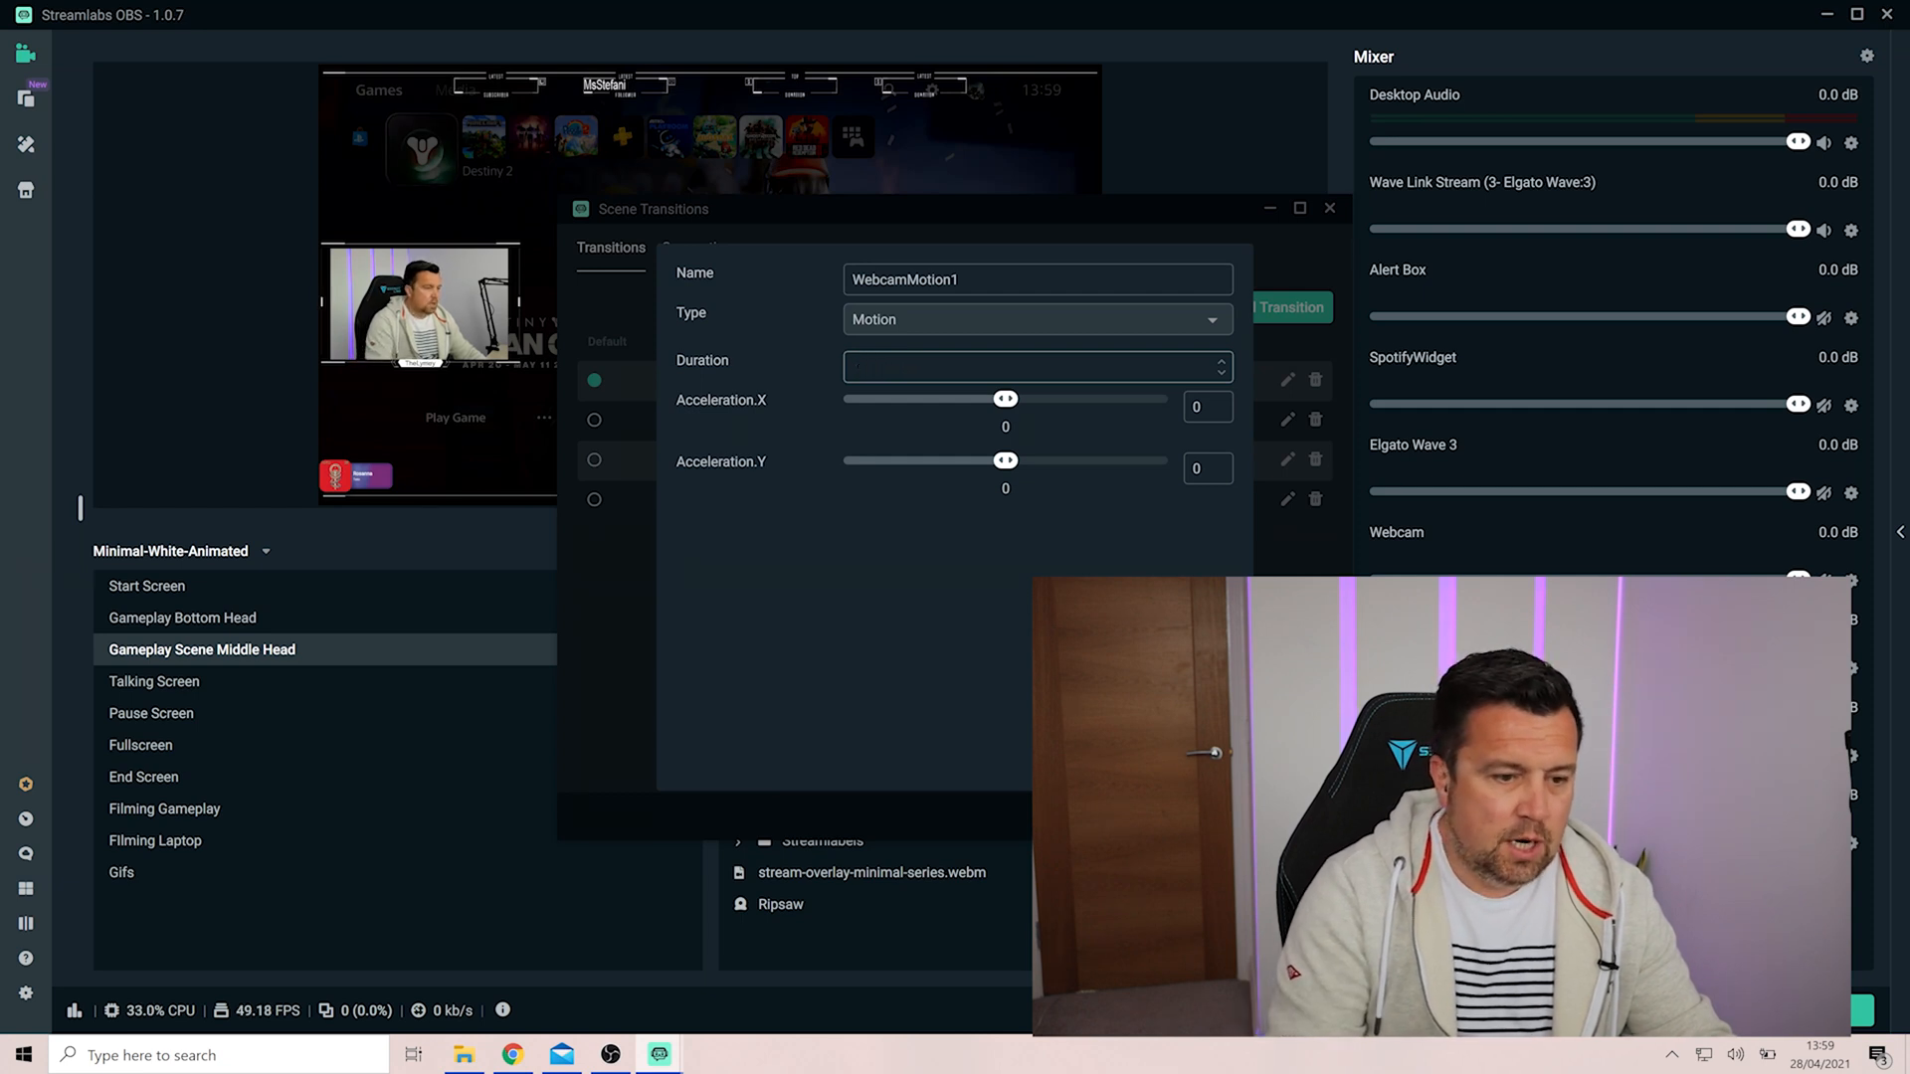
{"action": "type", "text": "1900"}
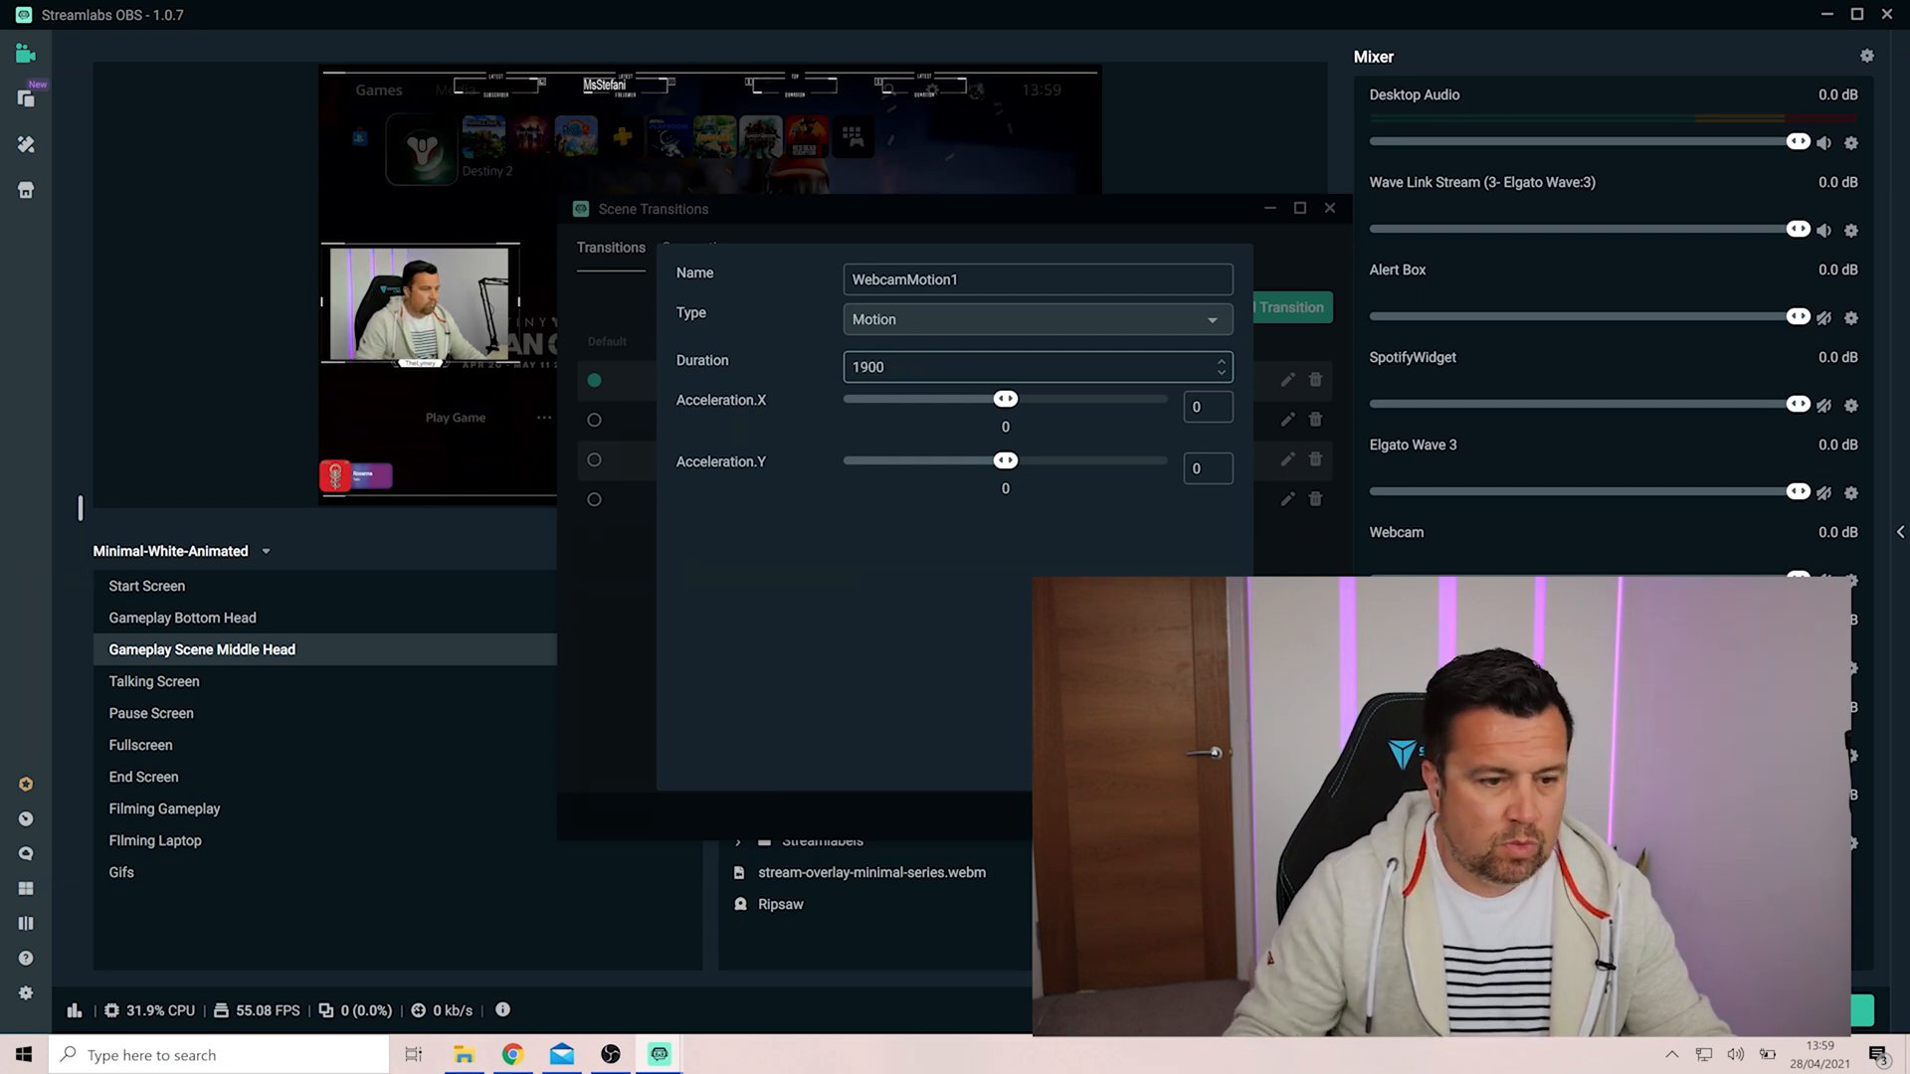
{"action": "key", "text": "Home"}
{"action": "key", "text": "Delete"}
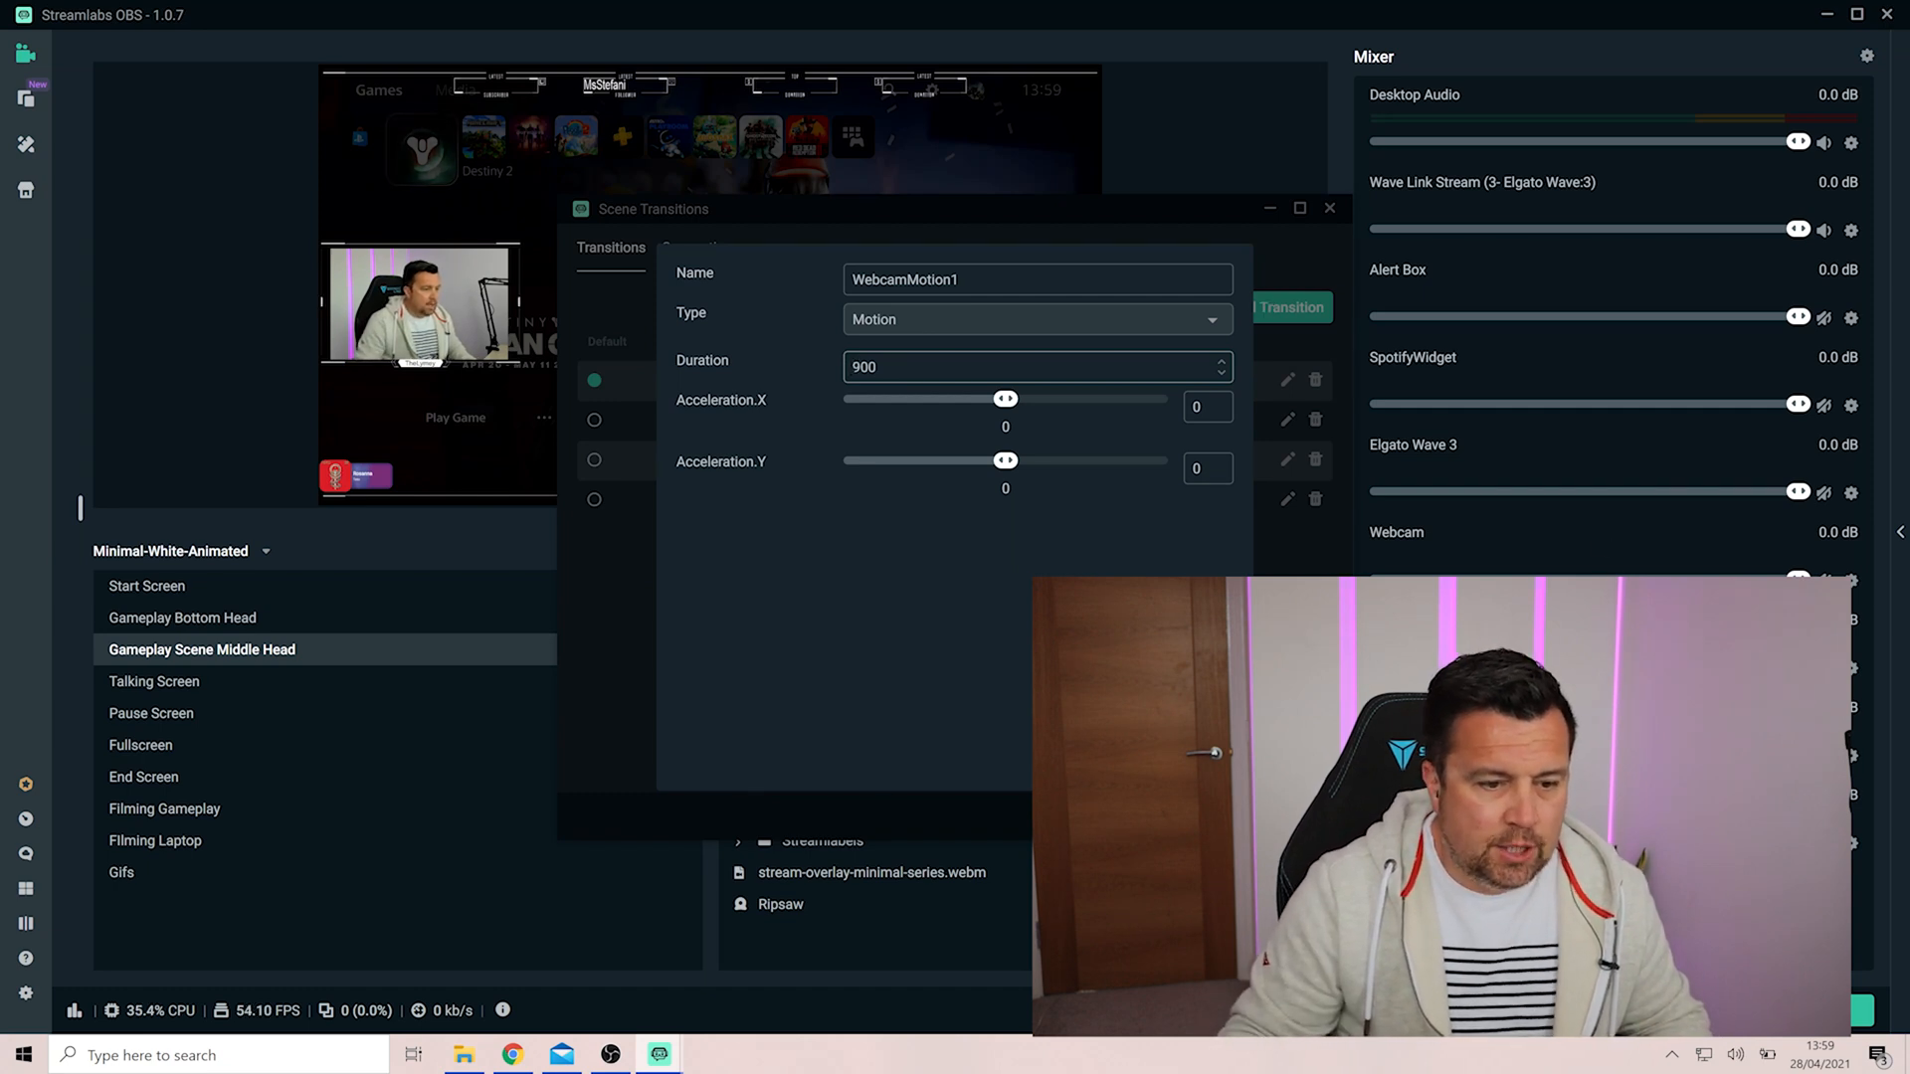
{"action": "left_click", "coordinate": [1203, 760]}
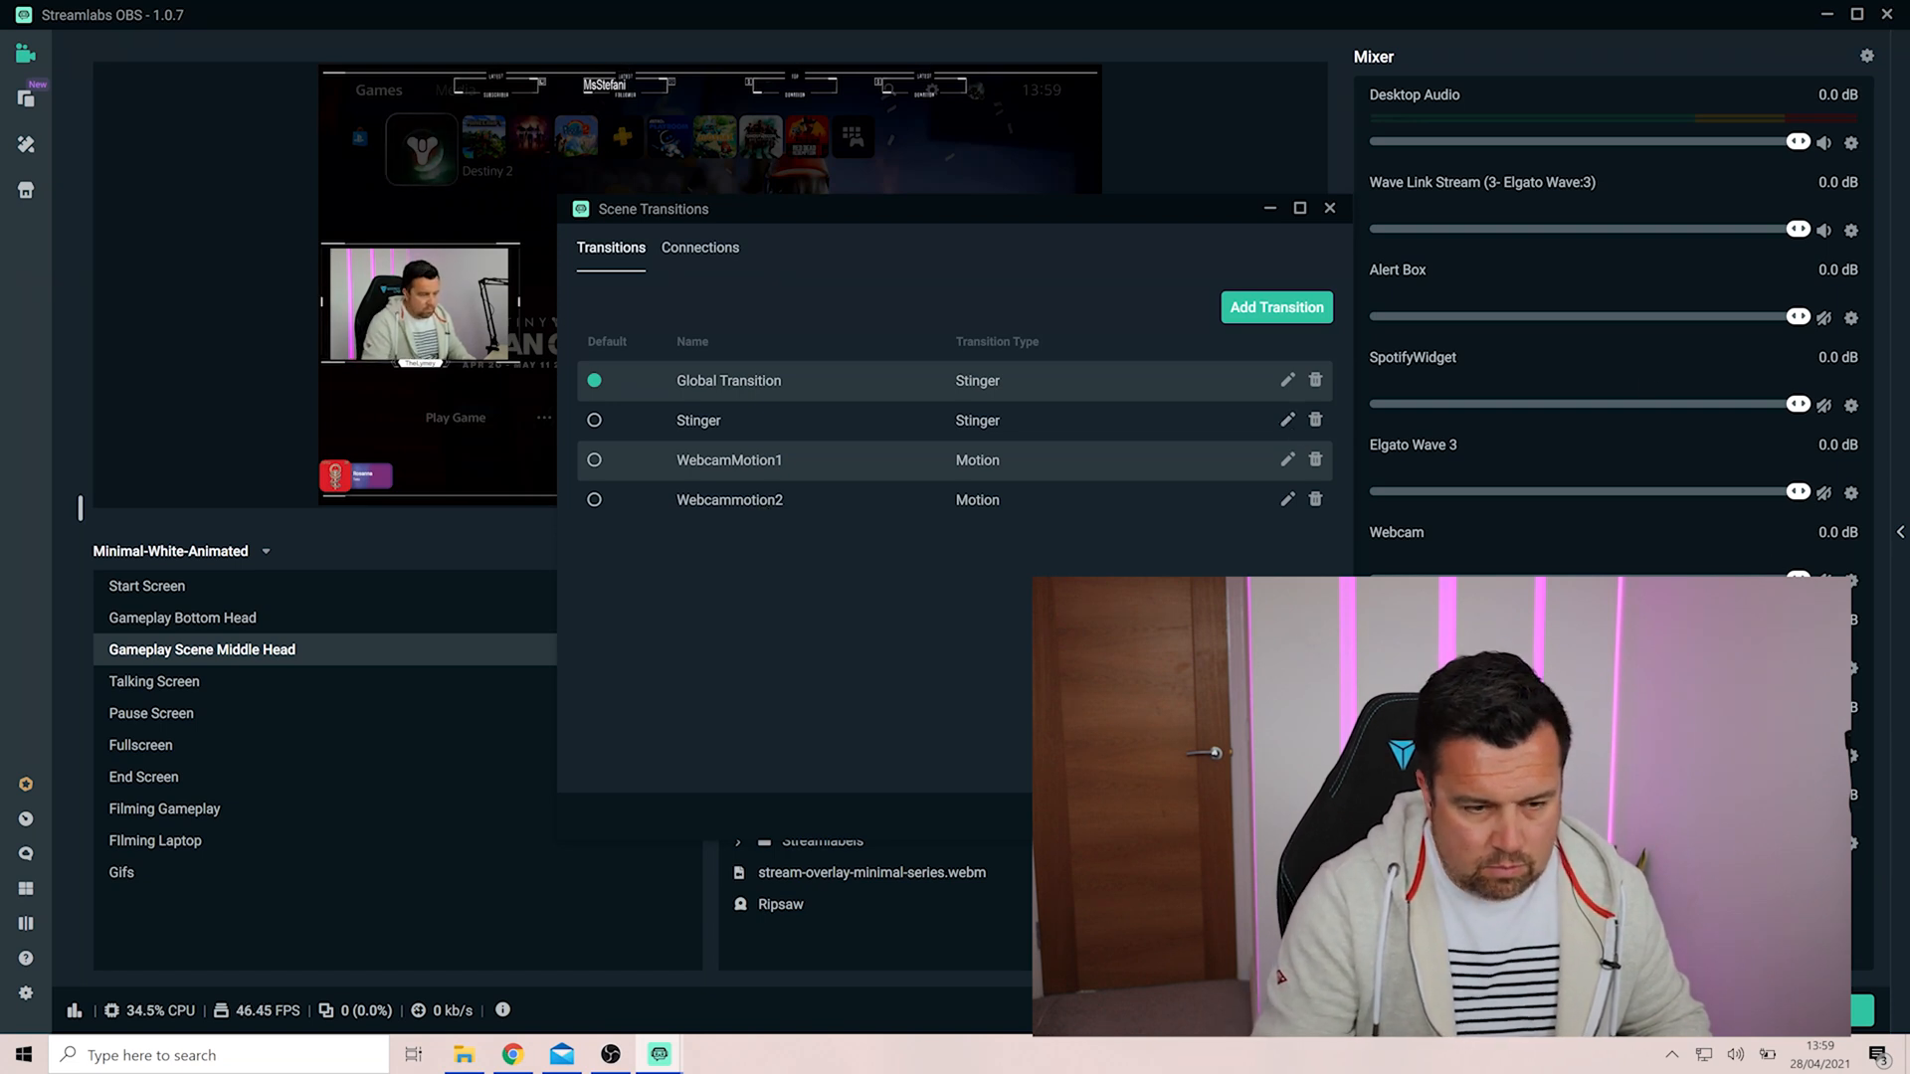
Step: Set the duration of the Webcammotion2 transition to 900 and close the scene transition settings
{"action": "left_click", "coordinate": [1288, 499]}
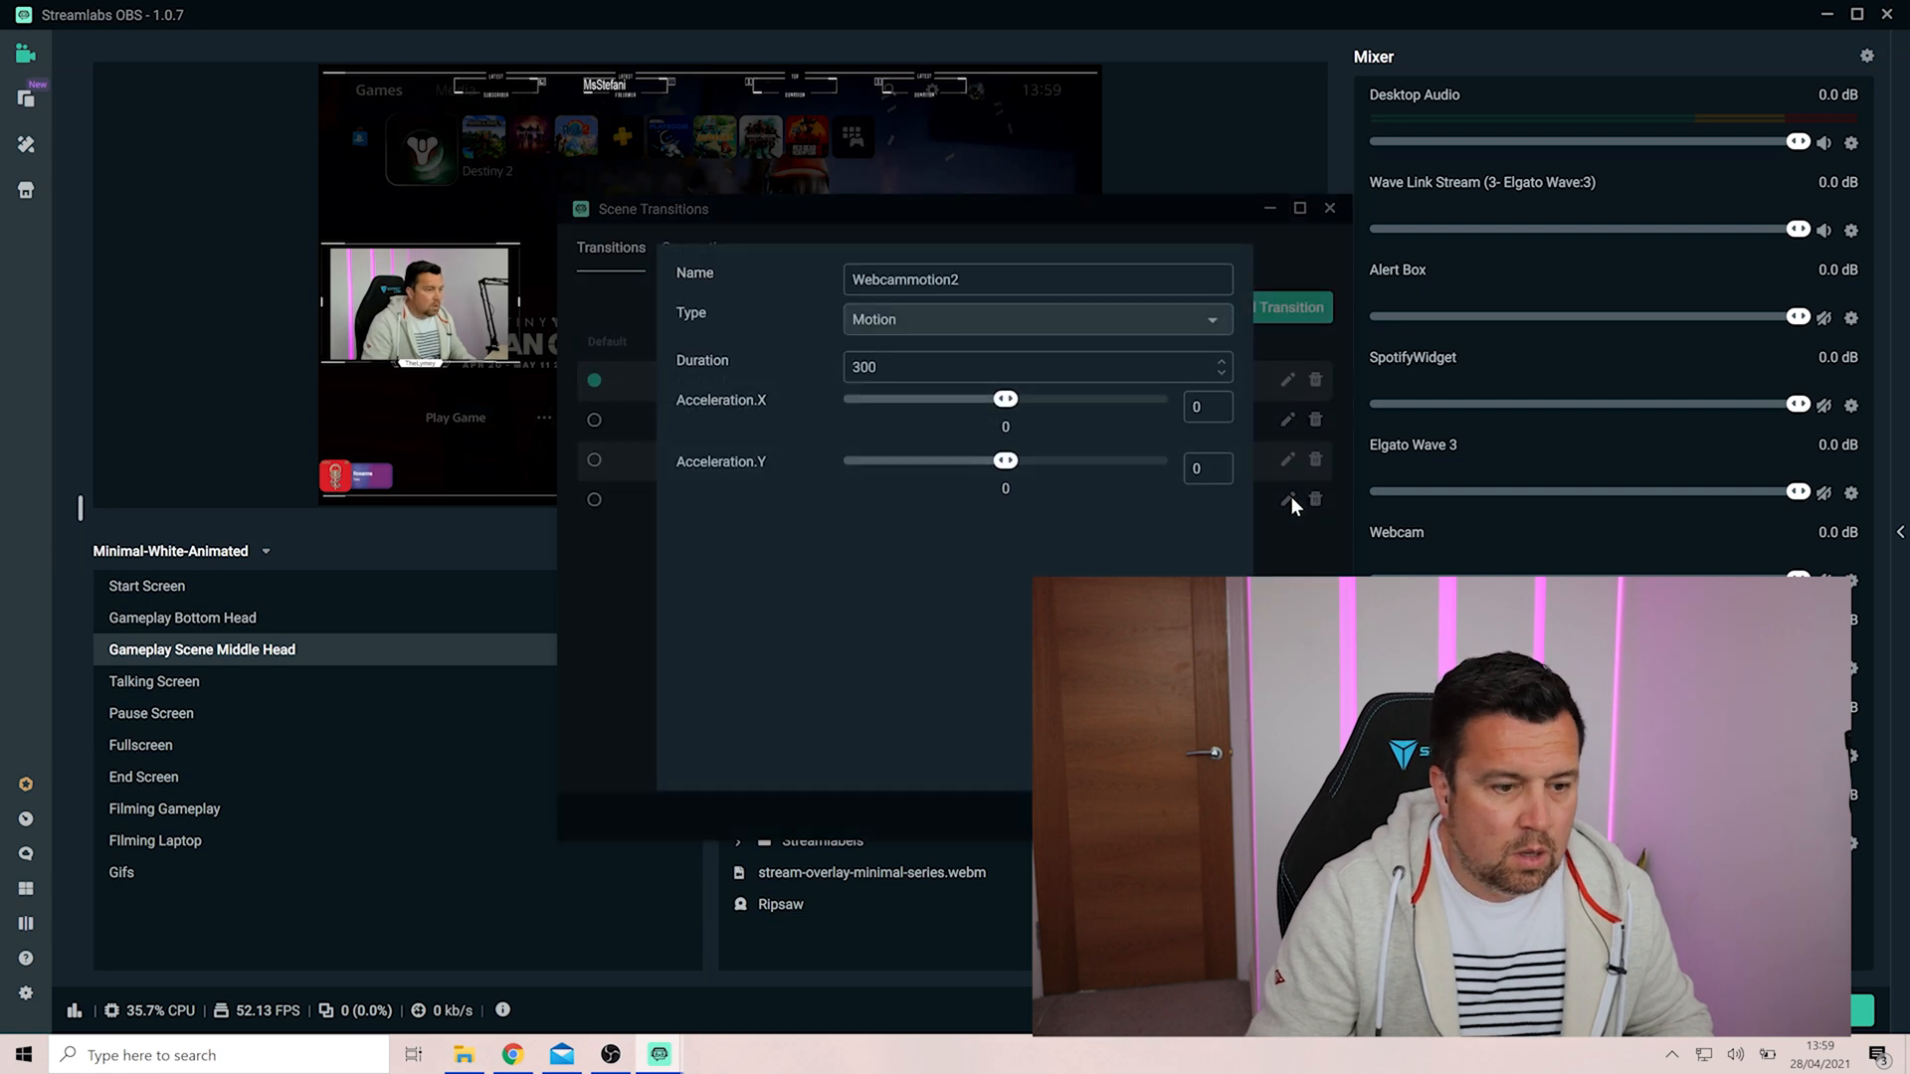
{"action": "double_click", "coordinate": [863, 367]}
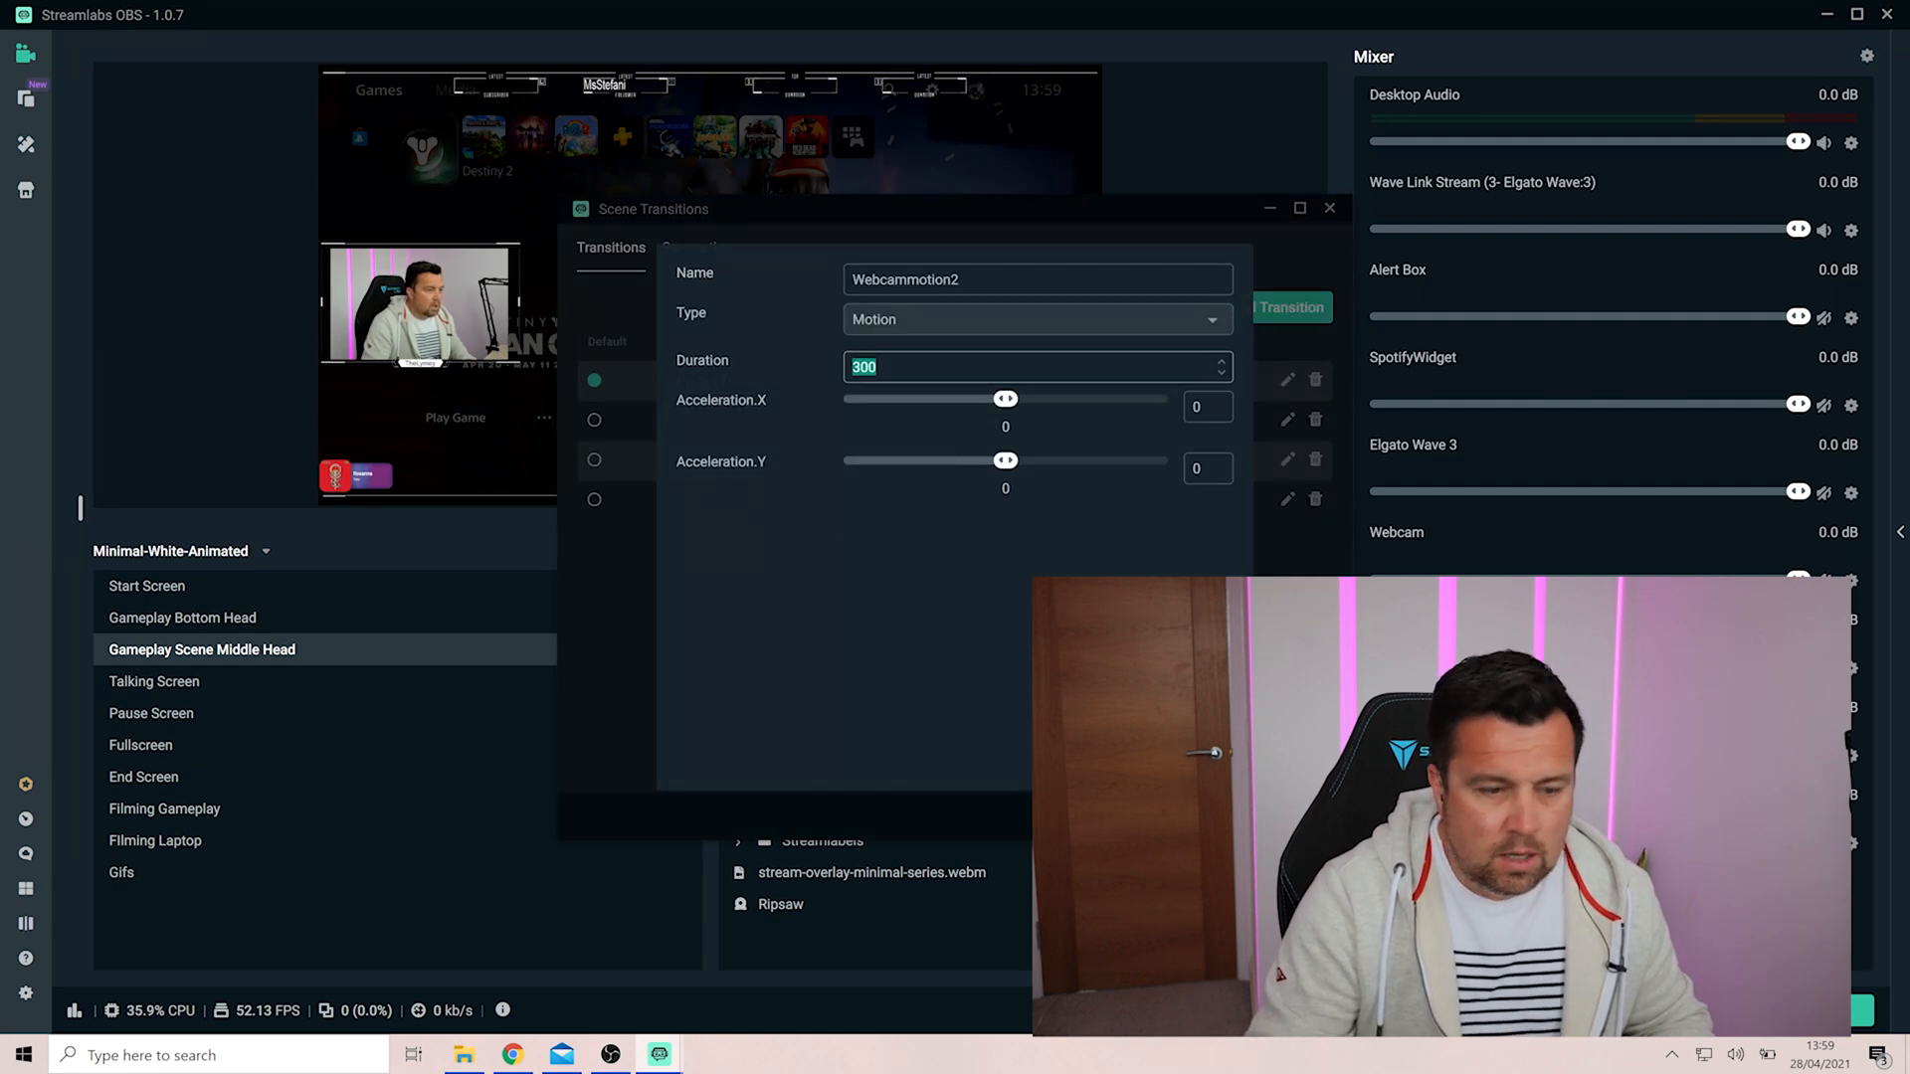
{"action": "type", "text": "900"}
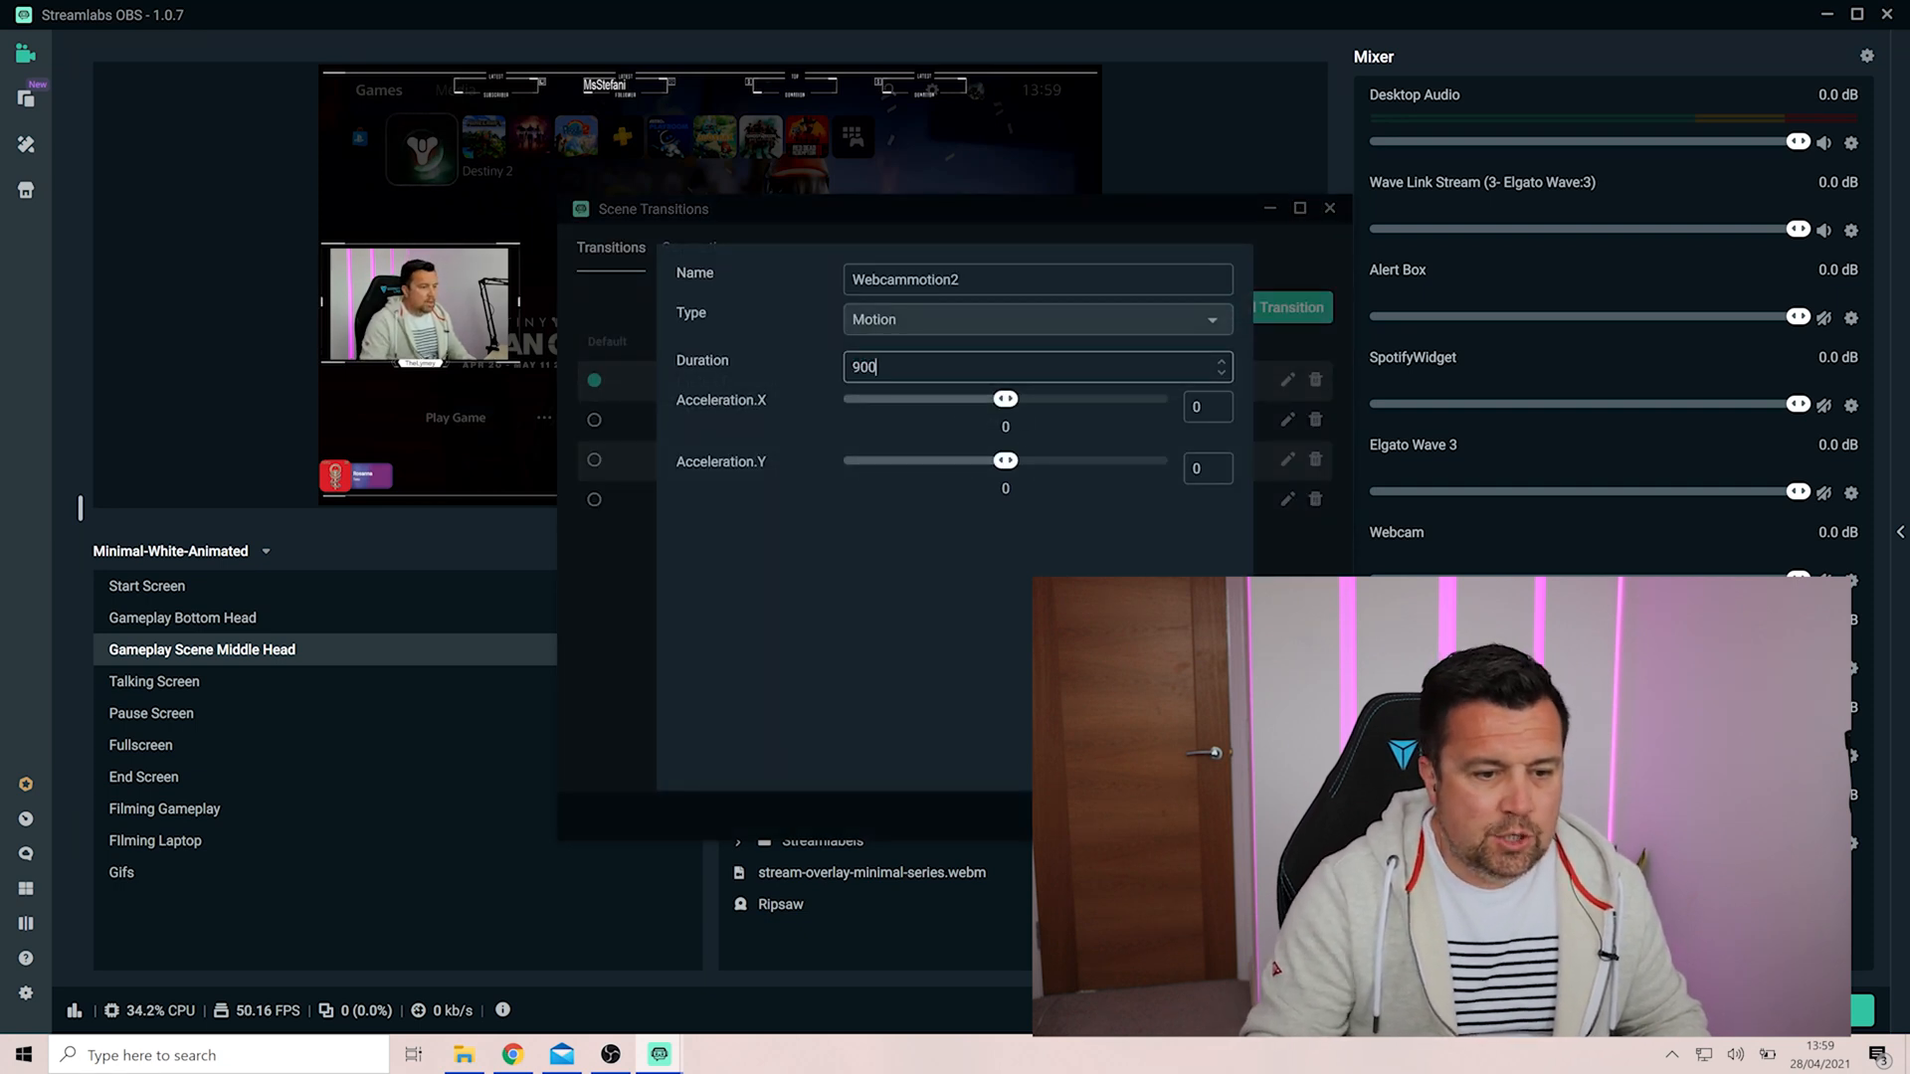
{"action": "left_click", "coordinate": [1205, 761]}
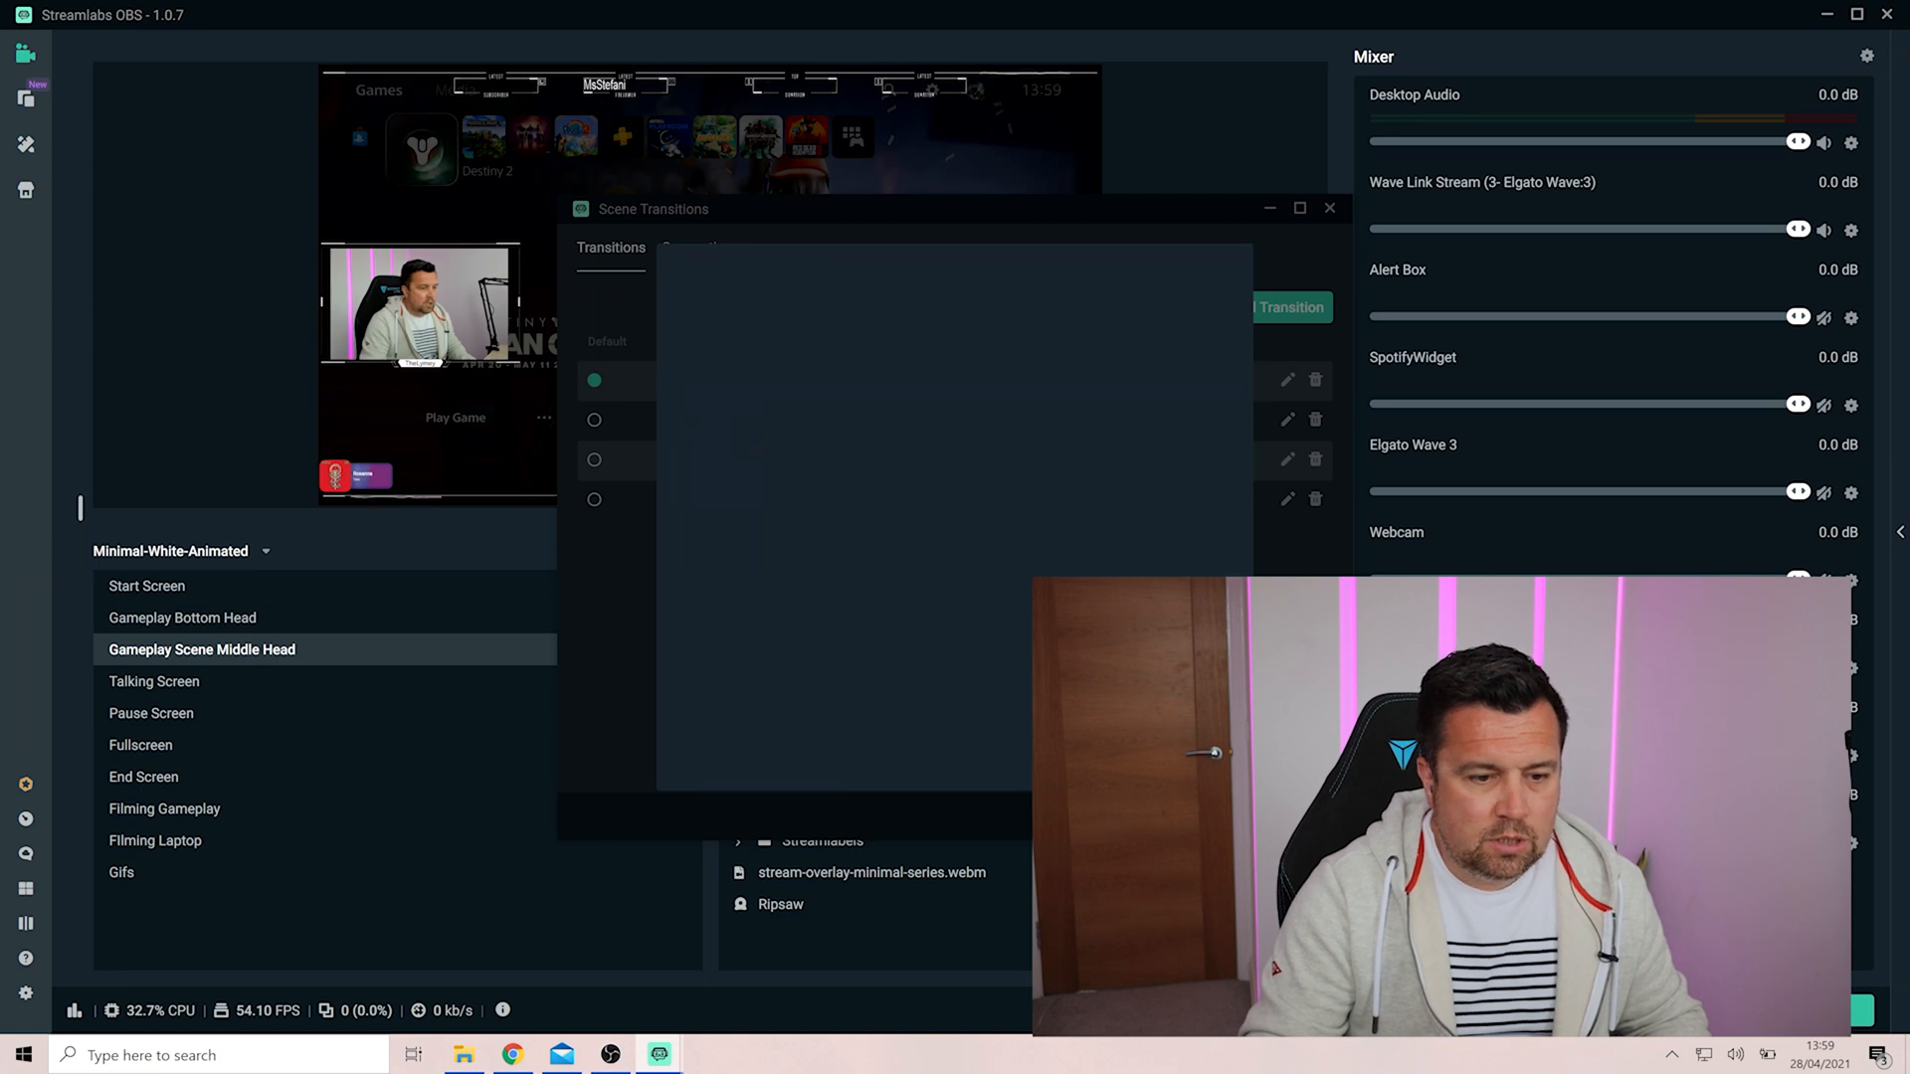
{"action": "left_click", "coordinate": [1305, 817]}
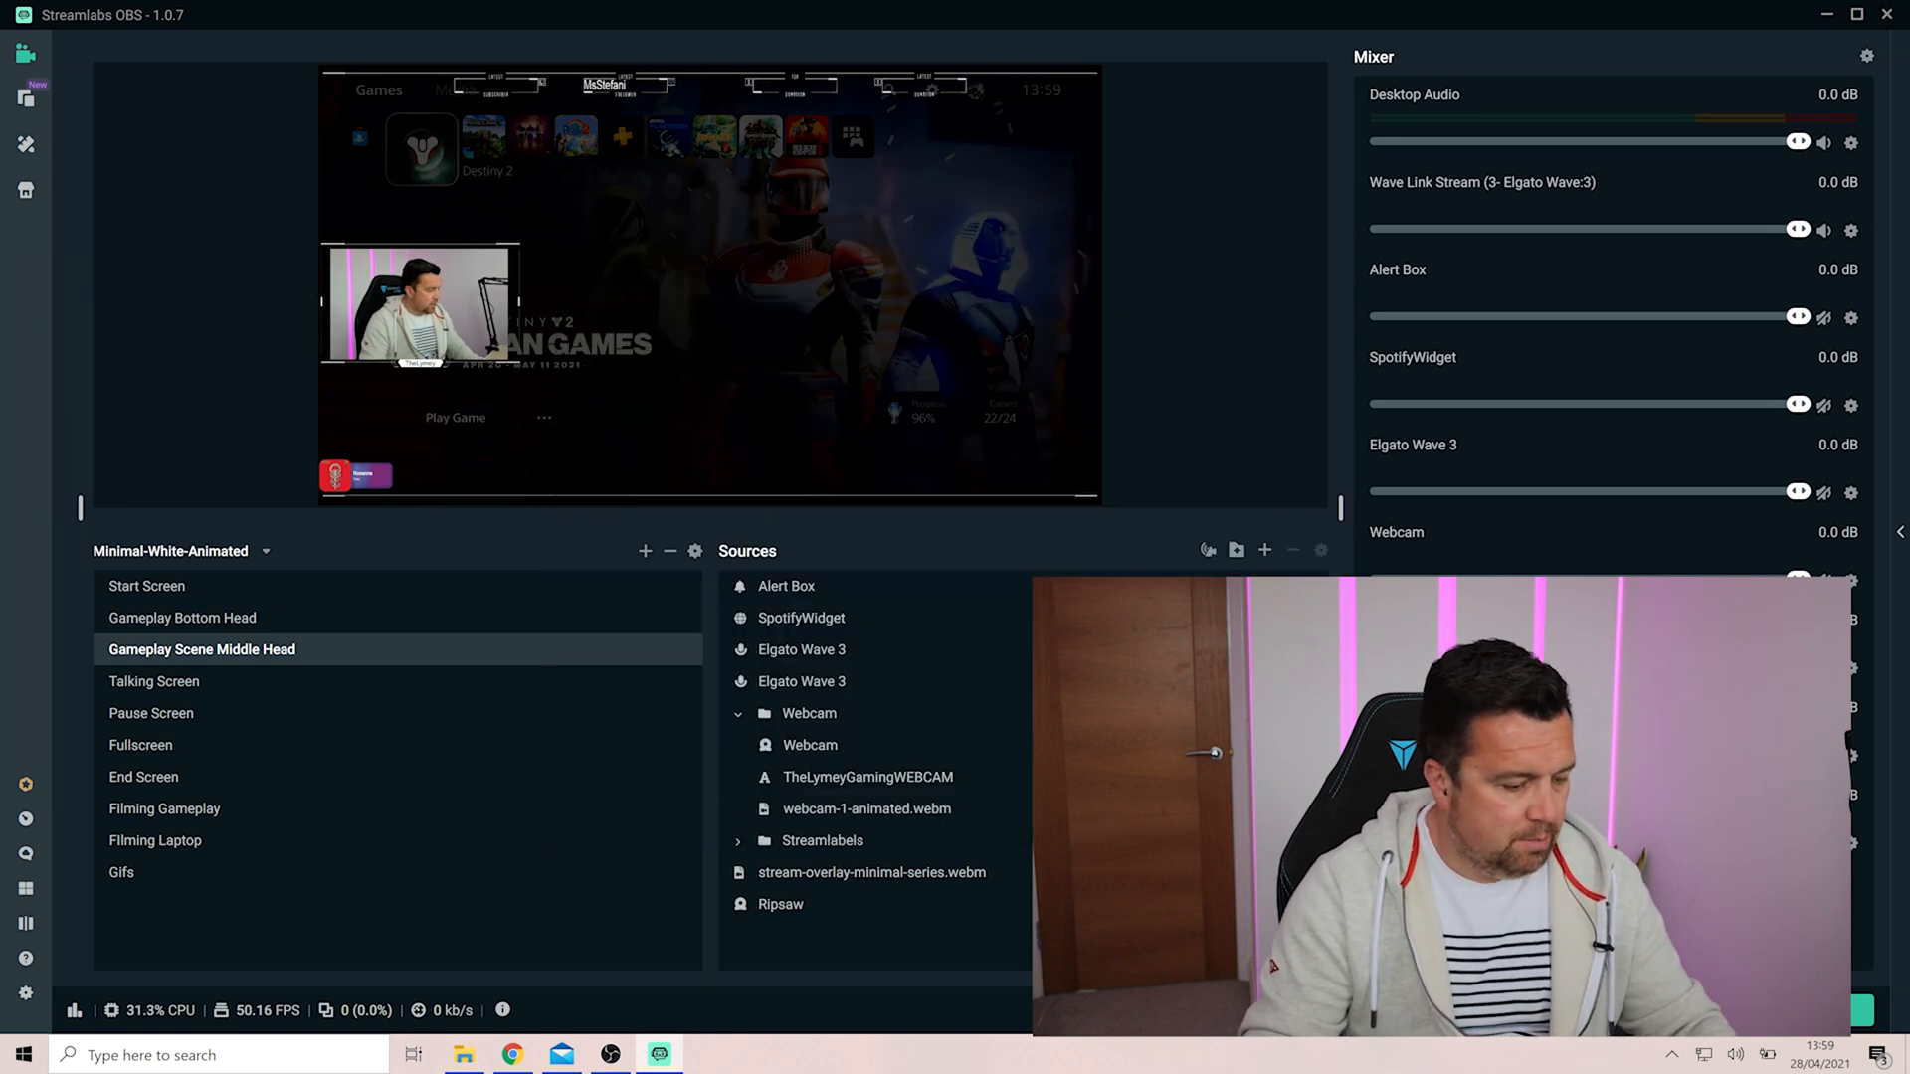
Step: Test the motion transitions in both directions by switching to Gameplay Bottom Head, to Gameplay Scene Middle Head and back
{"action": "left_click", "coordinate": [183, 618]}
{"action": "left_click", "coordinate": [202, 650]}
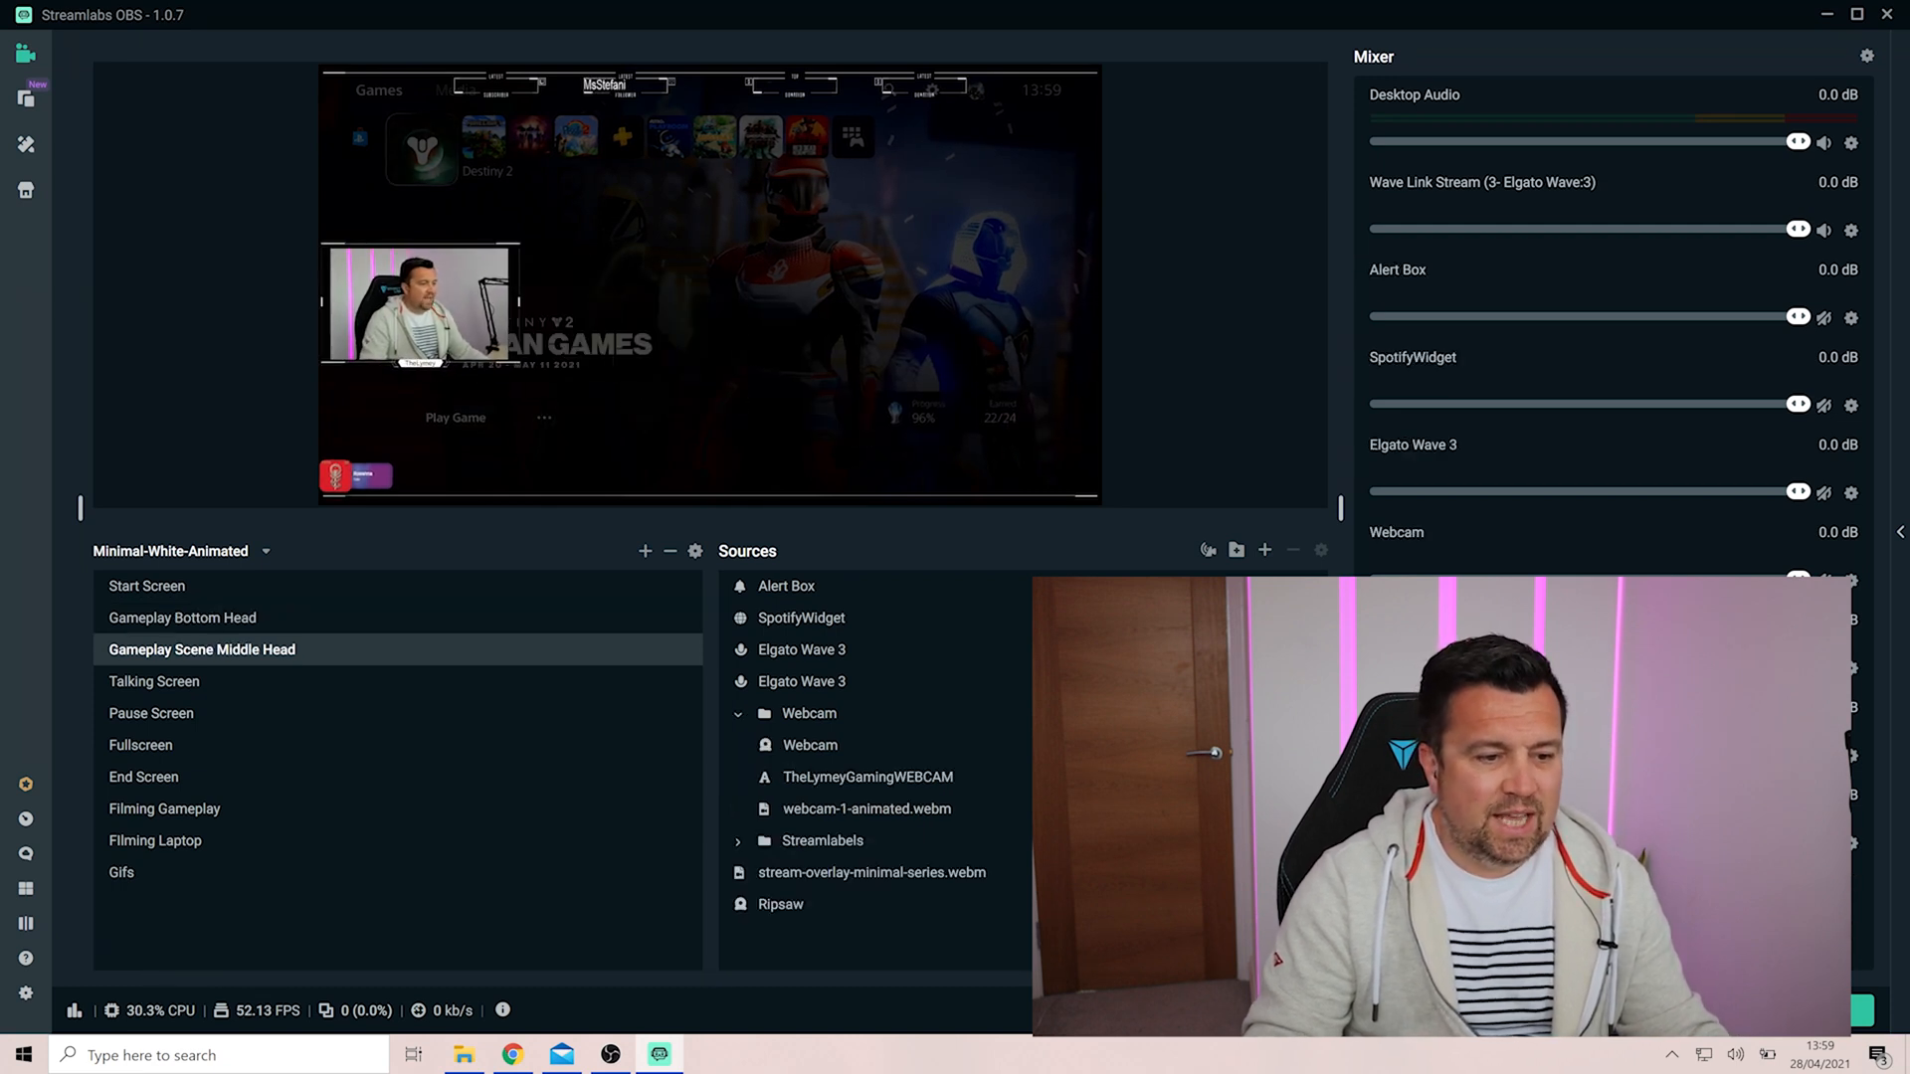
{"action": "left_click", "coordinate": [183, 618]}
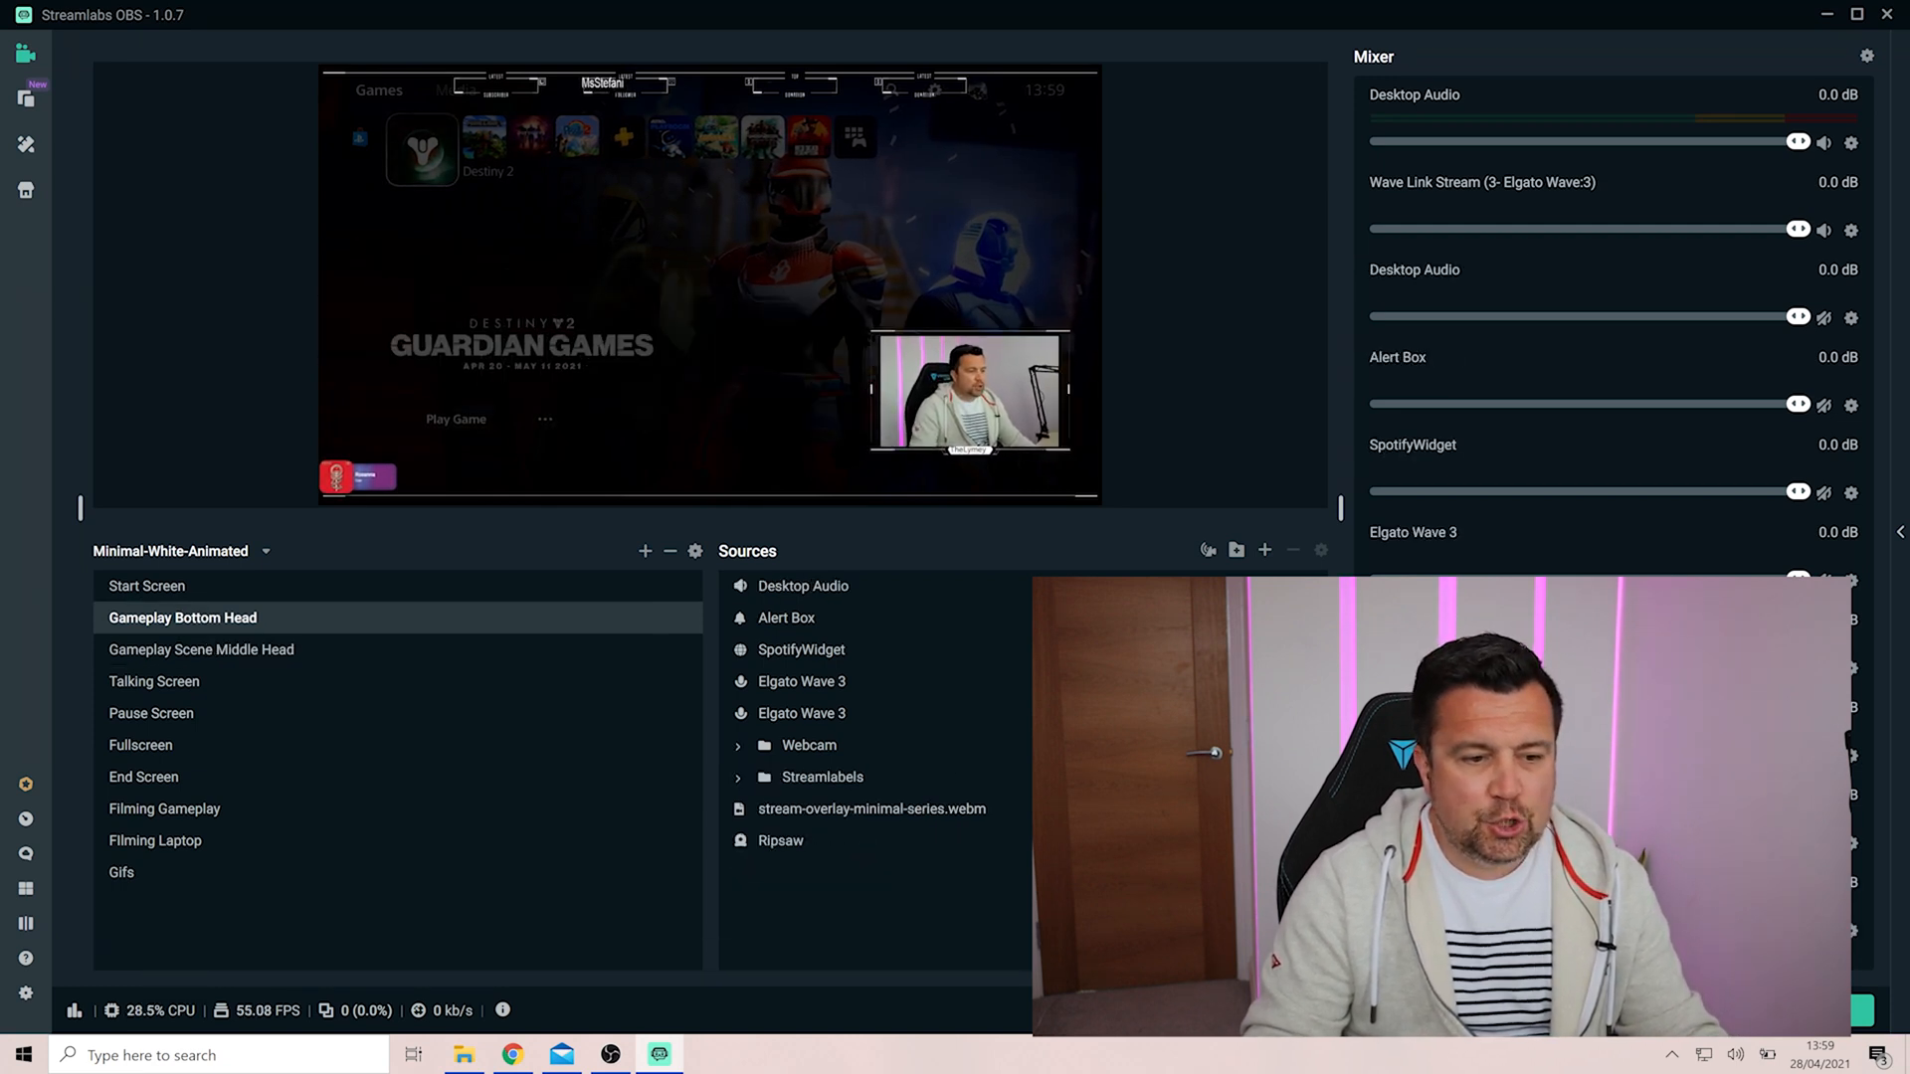